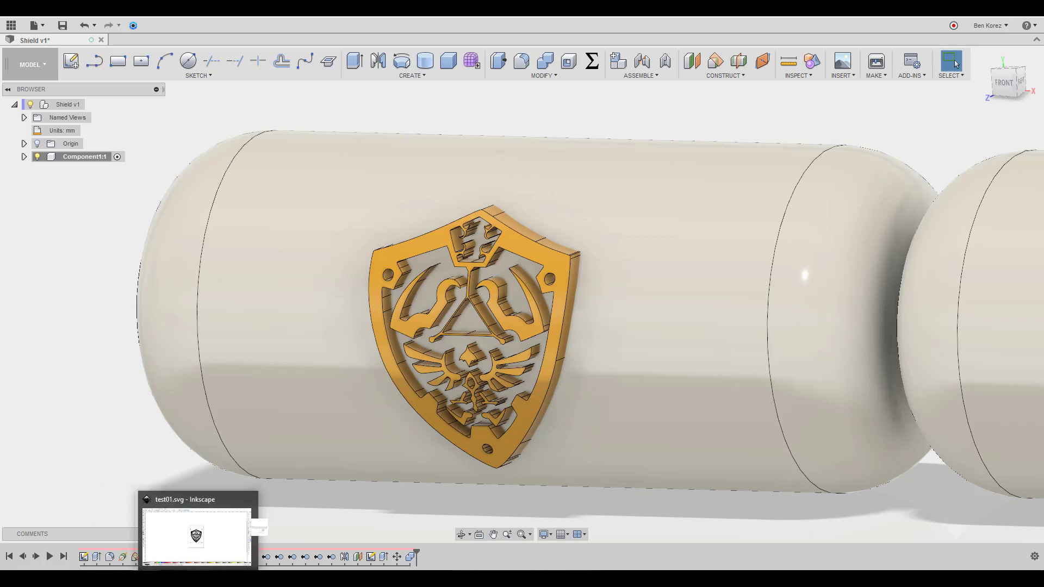
View the shield drawing test01.svg in Inkscape, and switch to the shield image in paint.net
click(199, 579)
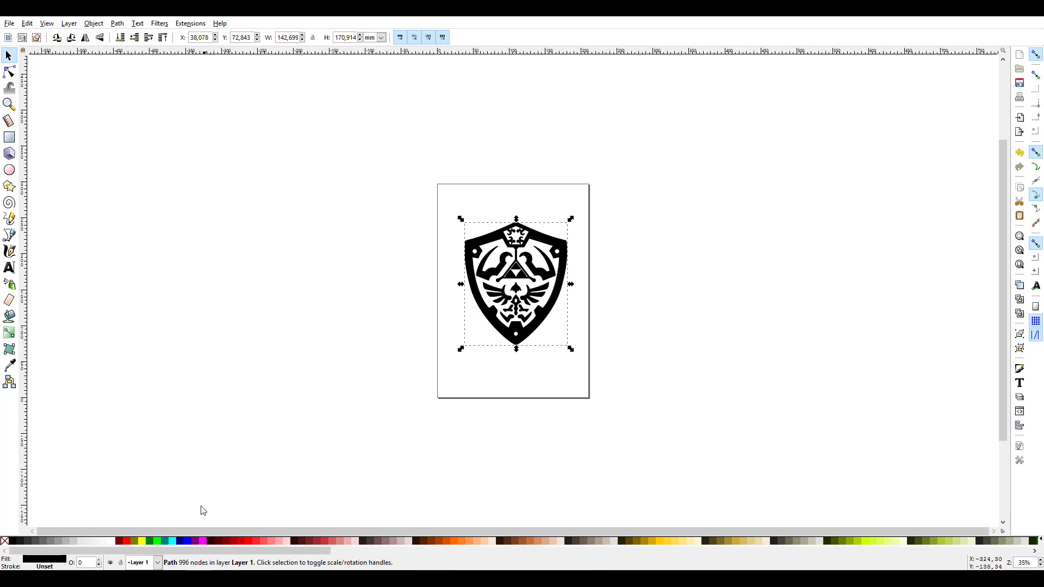
mouse_move(141, 540)
click(115, 527)
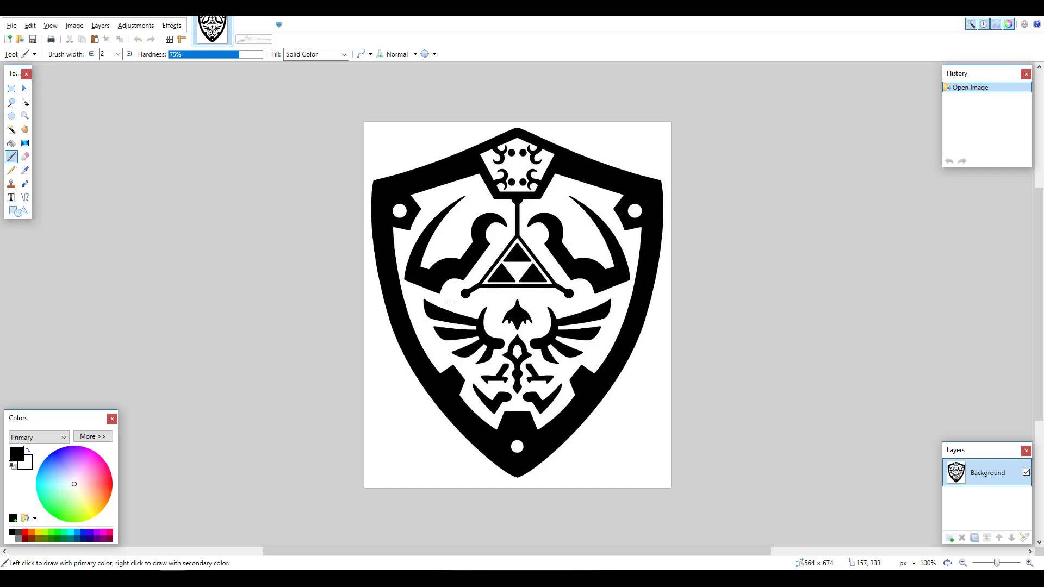
Open the yacht line drawing and examine its thin lines and pixel edges at up to 800% zoom
click(254, 37)
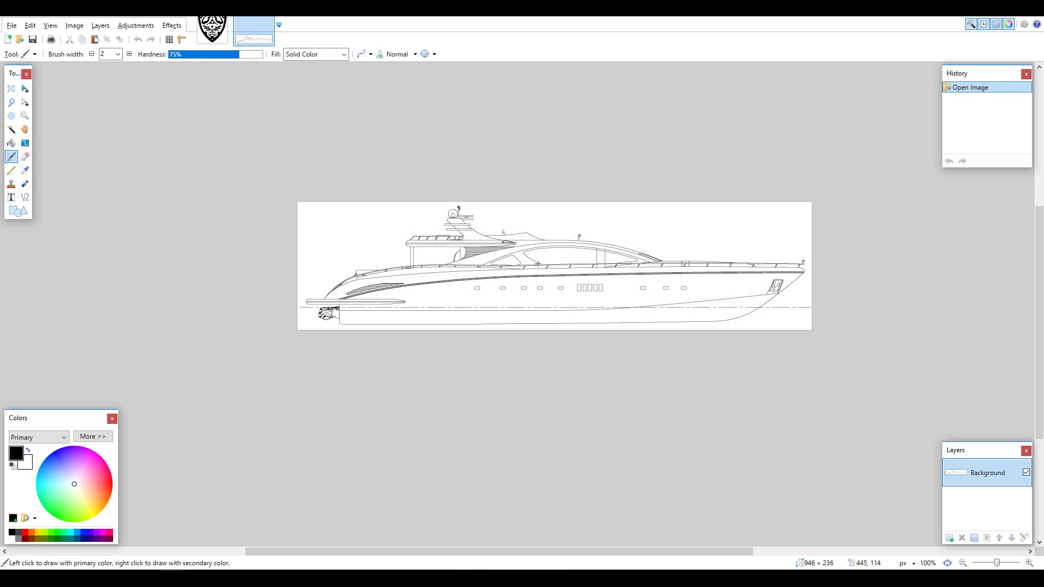
ctrl+scroll(538, 265, up, 6)
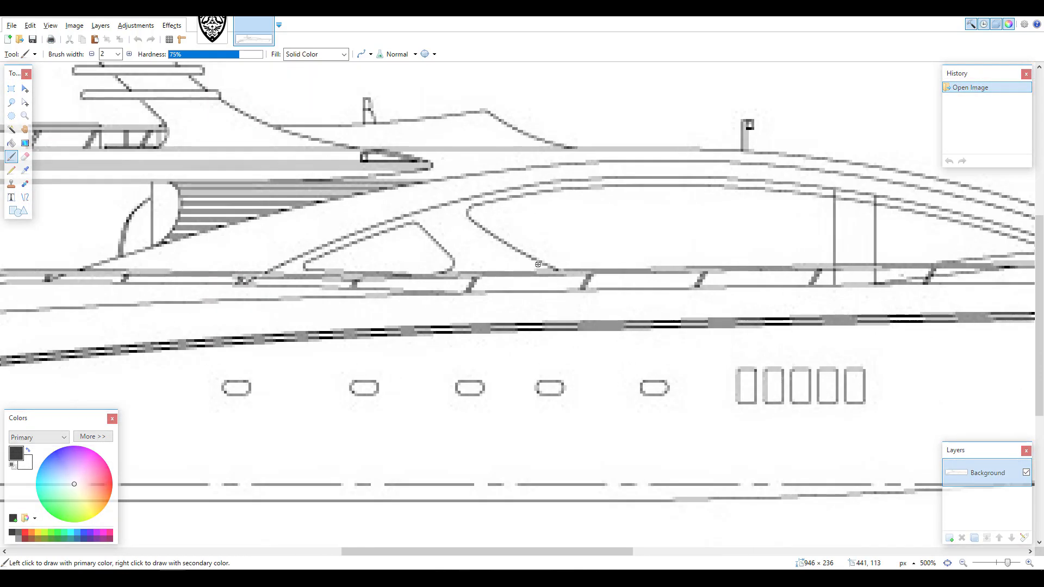
ctrl+scroll(538, 264, up, 3)
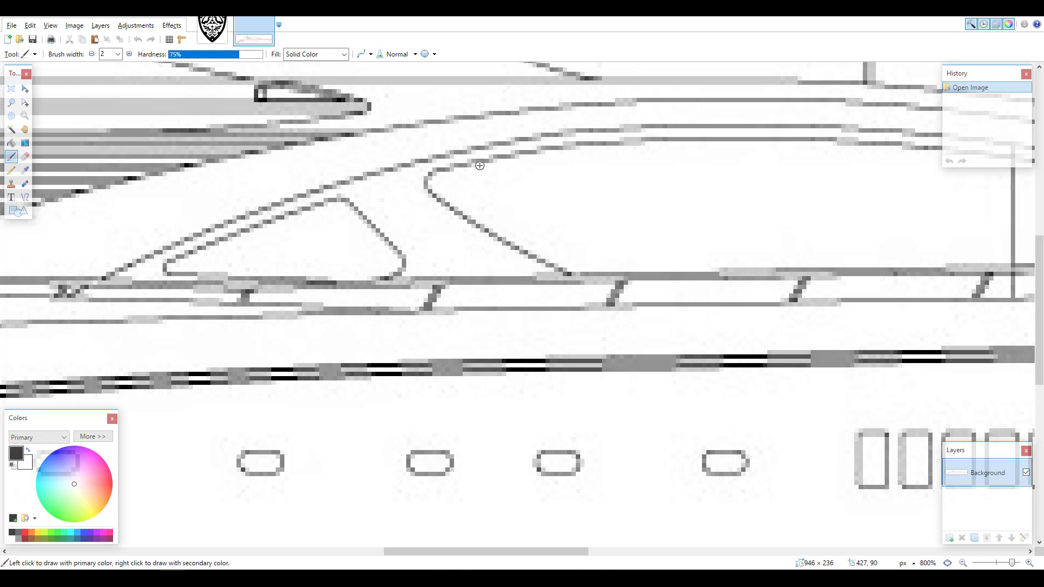
ctrl+scroll(568, 260, down, 2)
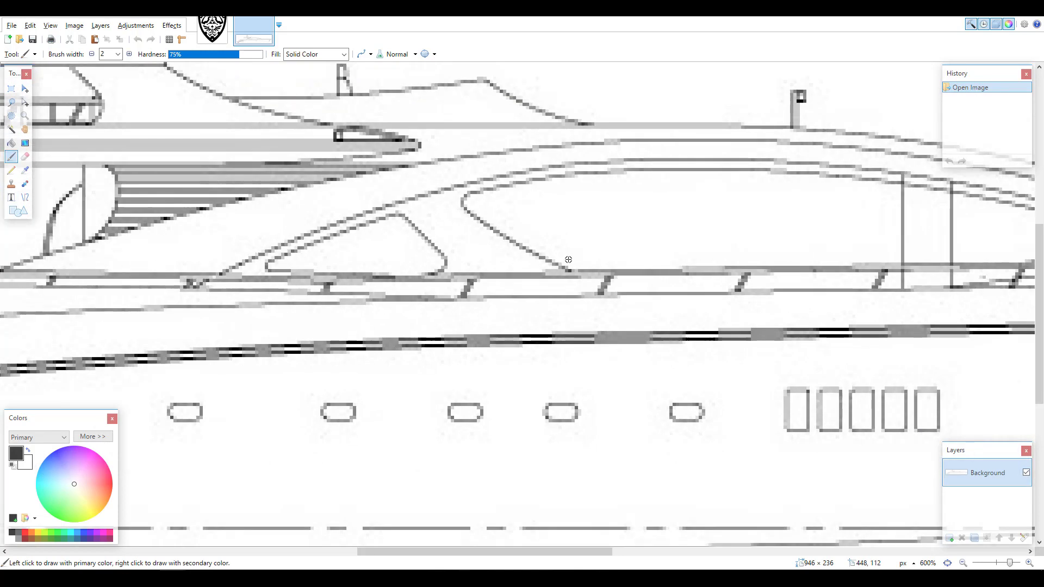
ctrl+scroll(568, 260, down, 1)
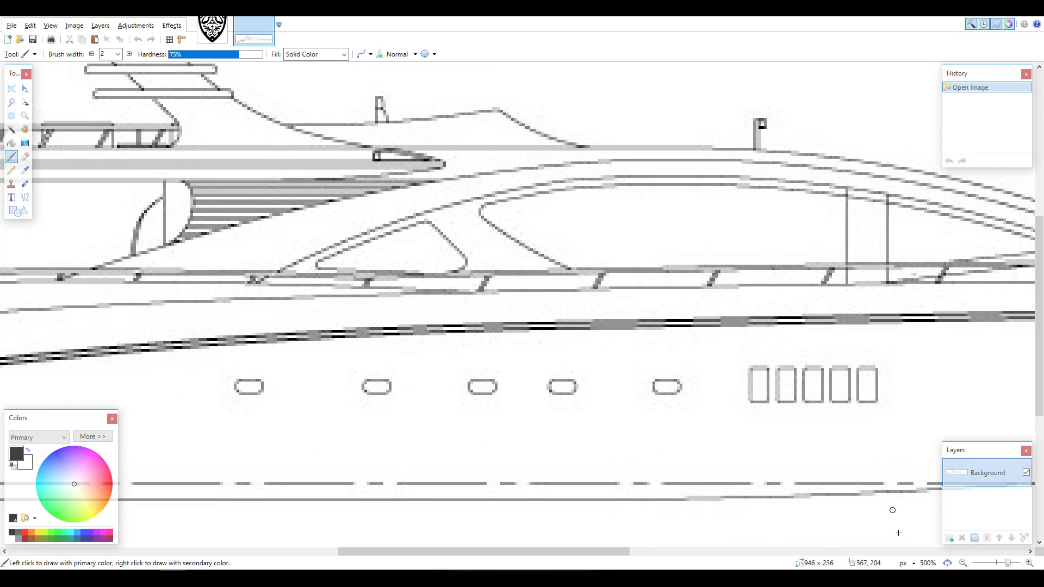
Compare the shield image's pixel edges at 500% zoom with those of the yacht drawing, and view both images whole
click(928, 563)
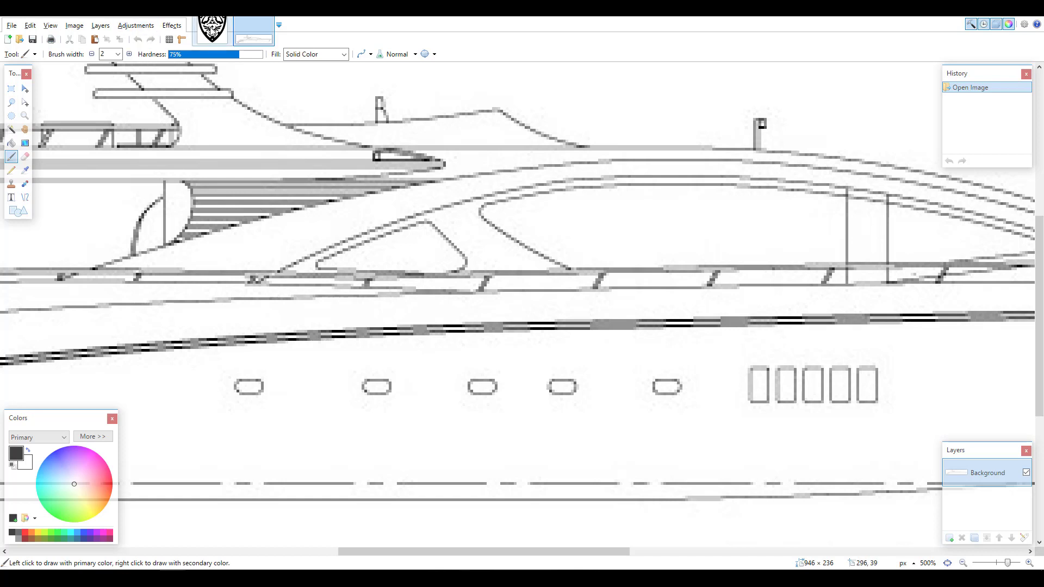
click(212, 32)
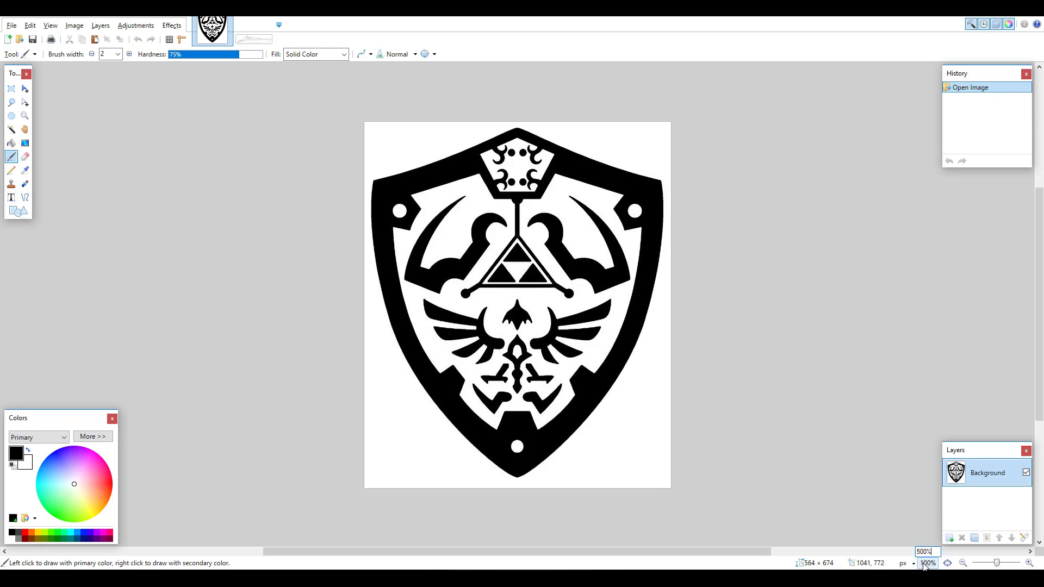
key(Return)
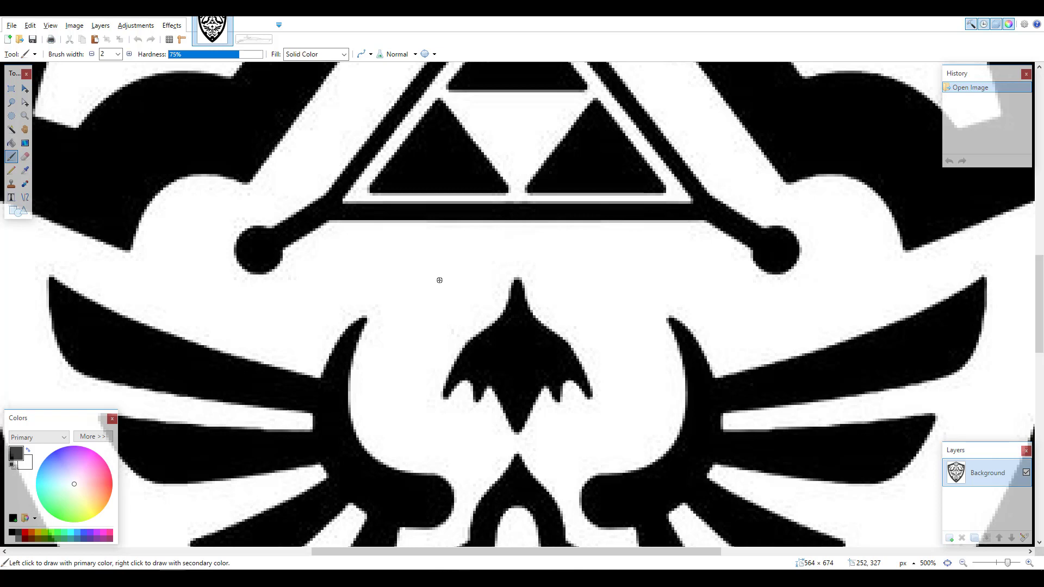
click(250, 40)
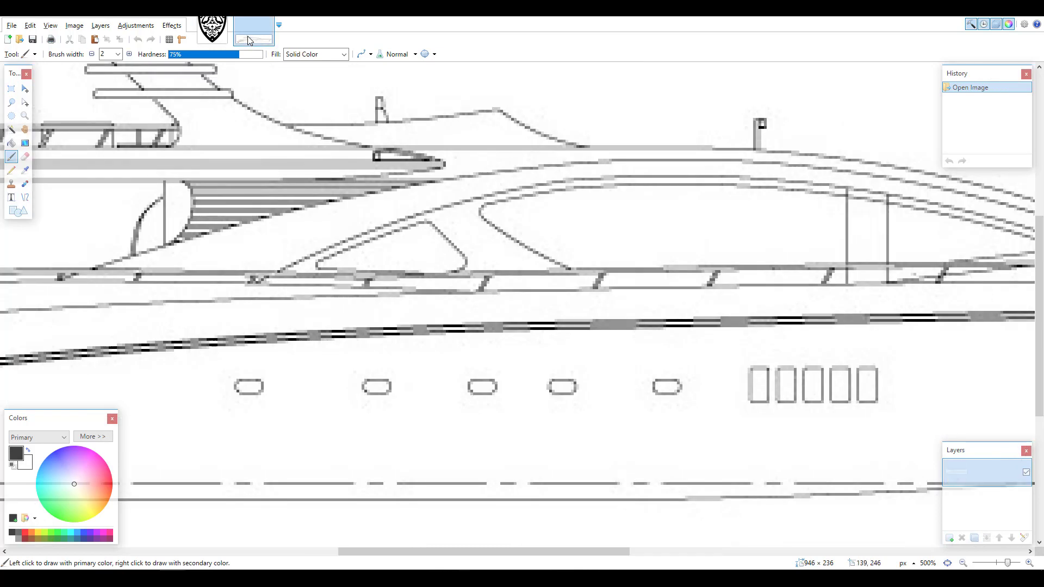
click(212, 30)
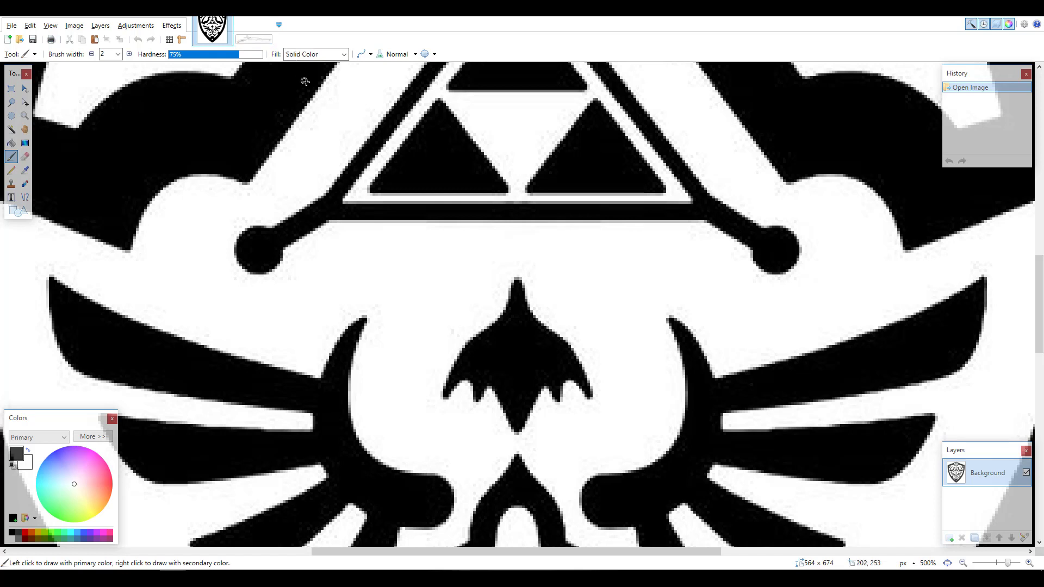
ctrl+scroll(488, 279, up, 1)
ctrl+scroll(488, 279, down, 6)
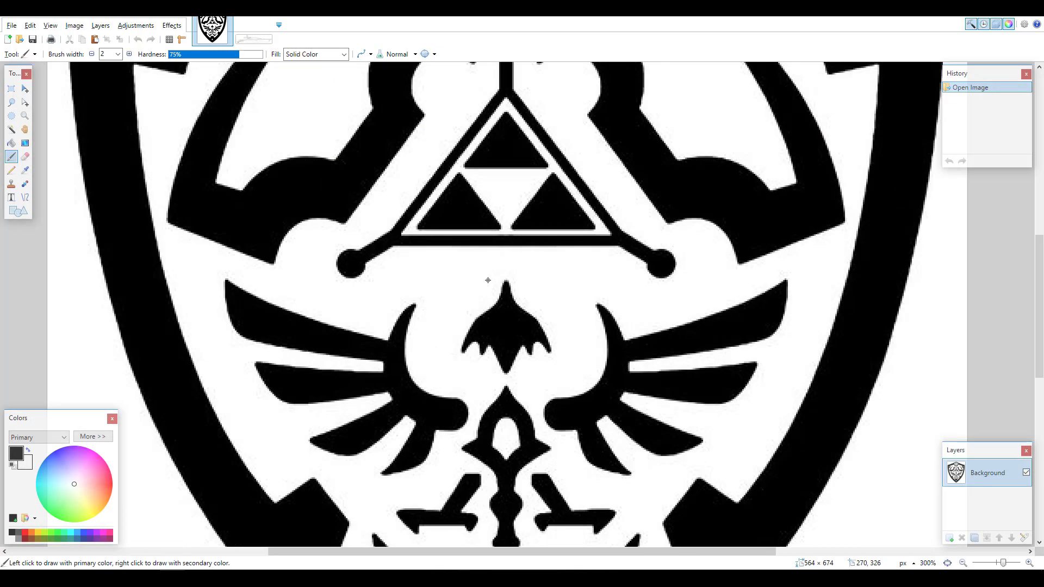
ctrl+scroll(483, 280, down, 1)
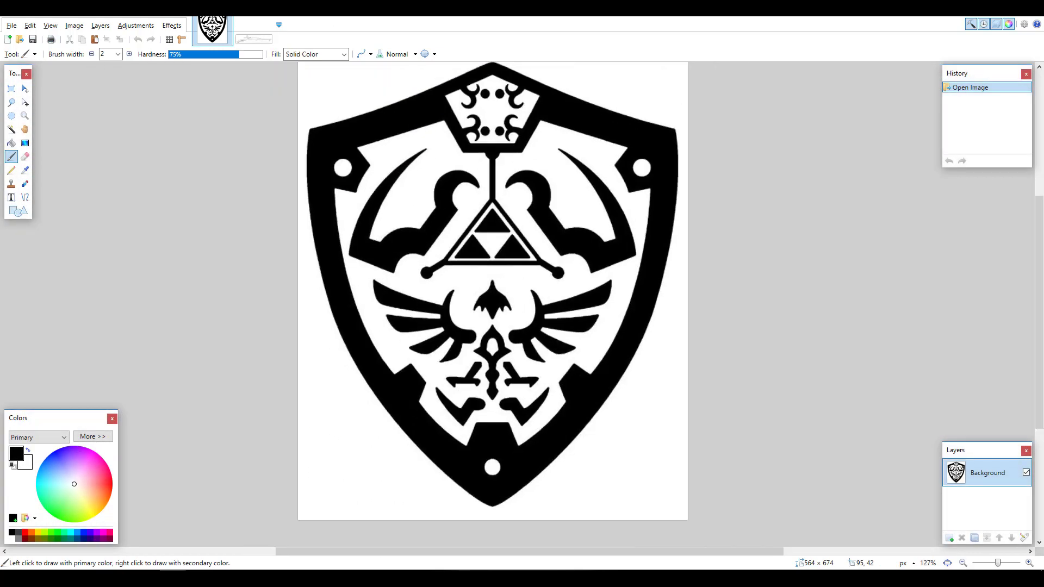
click(256, 38)
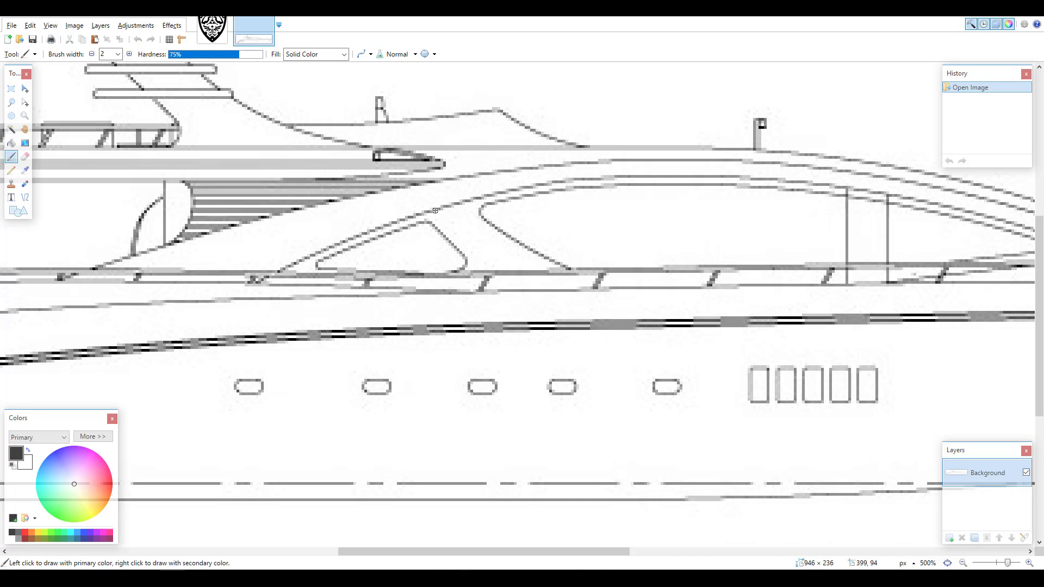
ctrl+scroll(435, 210, down, 2)
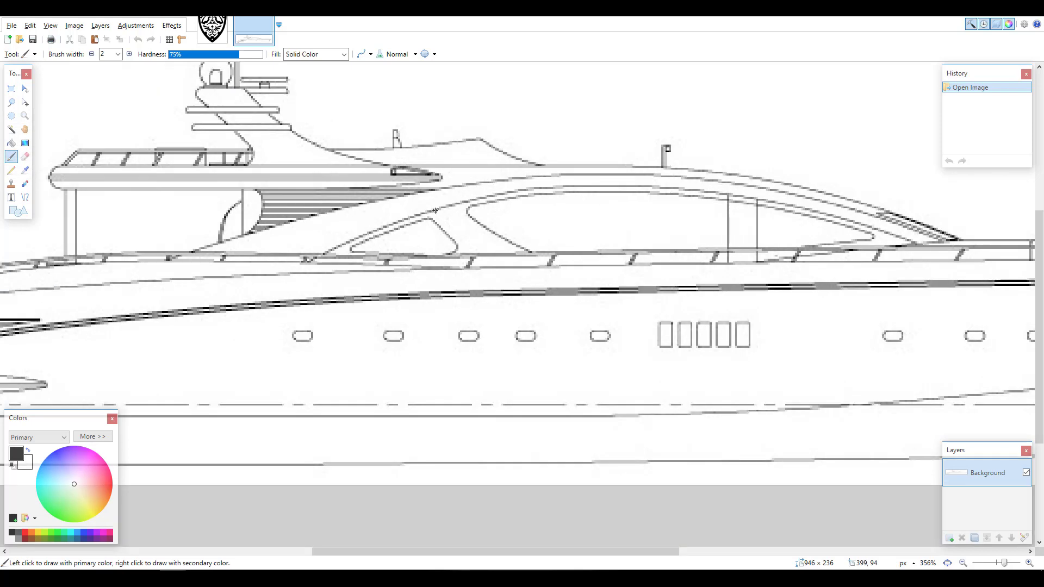
ctrl+scroll(435, 211, down, 5)
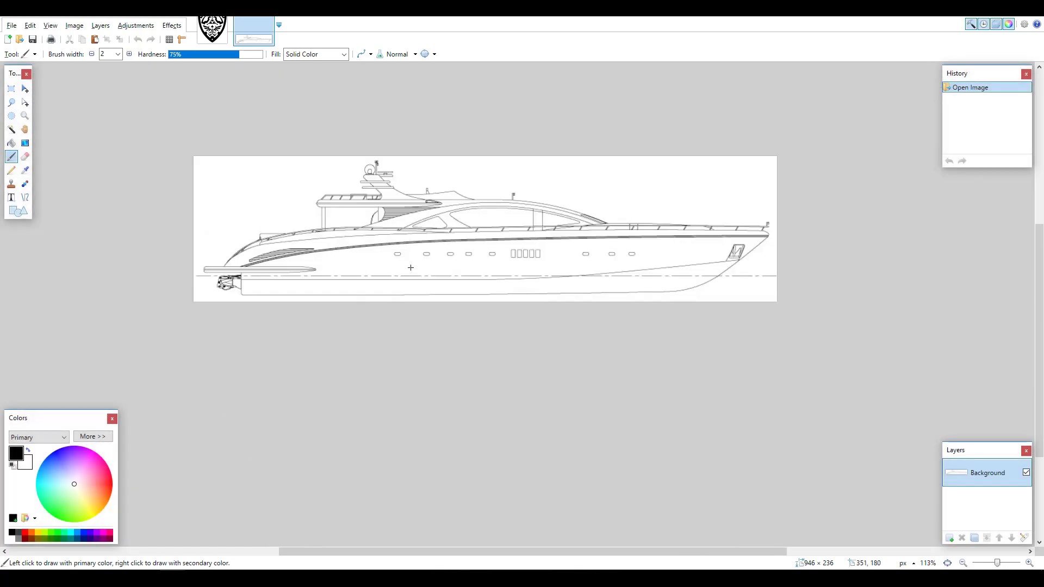
Switch to Inkscape and undo the earlier shield edits in test01.svg until the page is empty
click(203, 579)
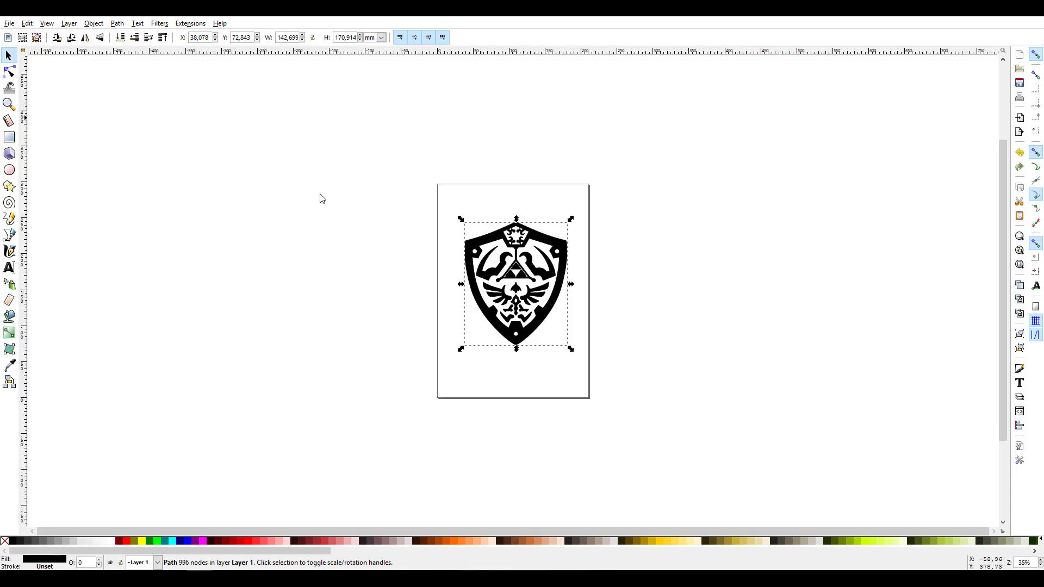
key(ctrl+z)
key(ctrl+z)
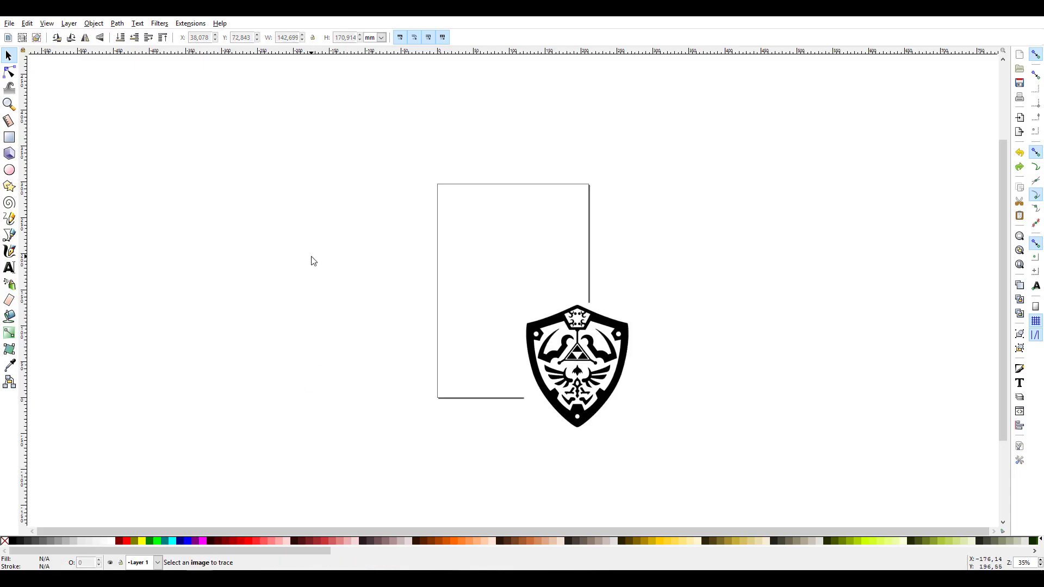
key(ctrl+z)
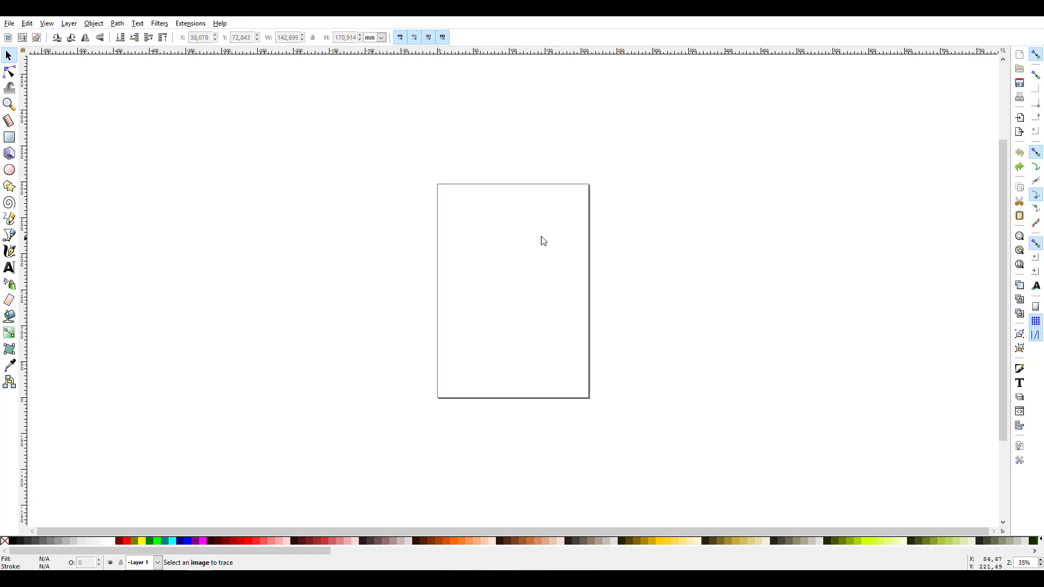
Turn off the page border display in the document properties of test01.svg, and close the properties
click(10, 23)
click(60, 202)
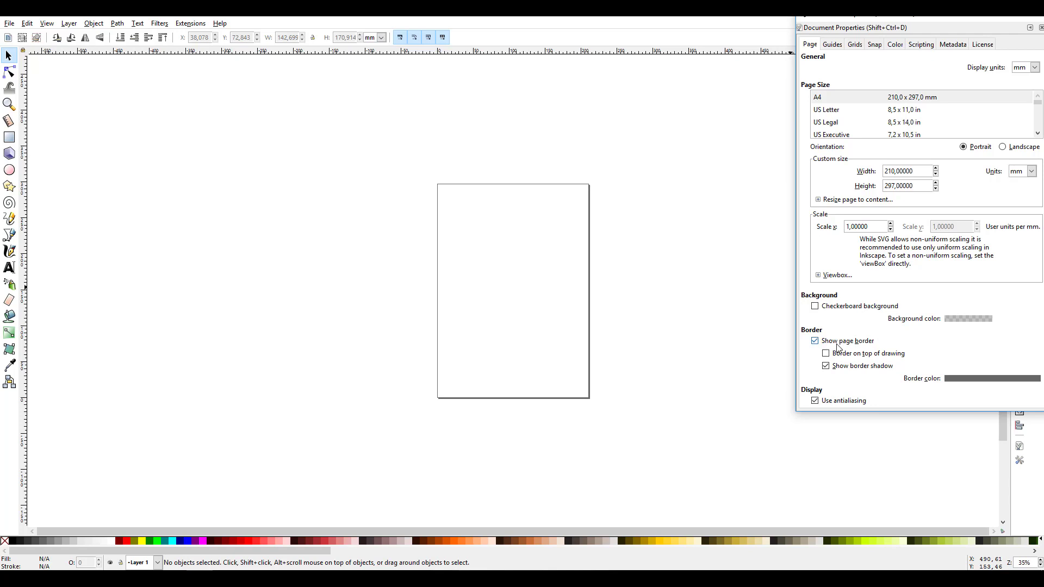
click(814, 341)
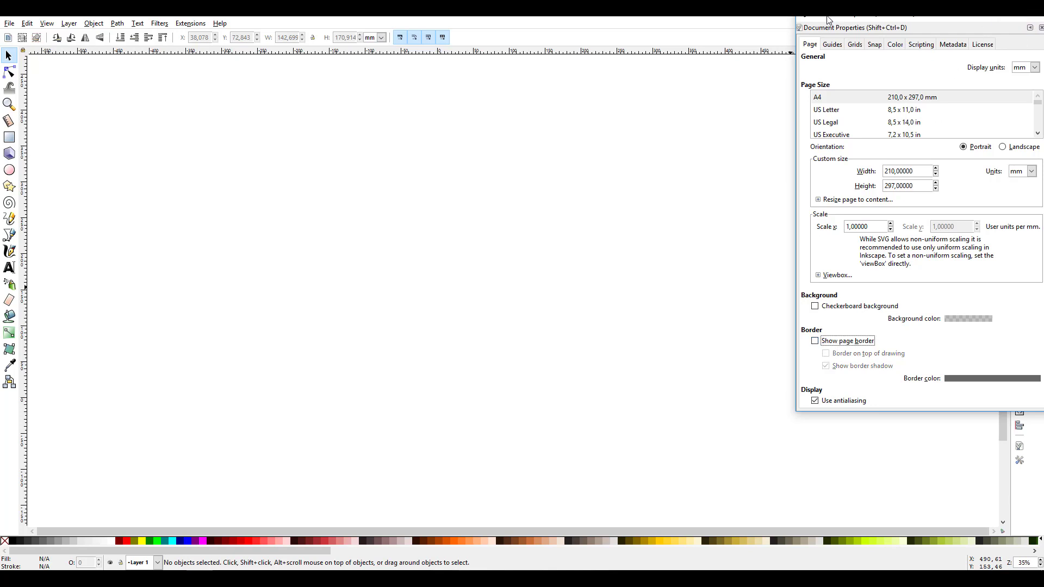
drag(835, 22, 758, 28)
click(965, 27)
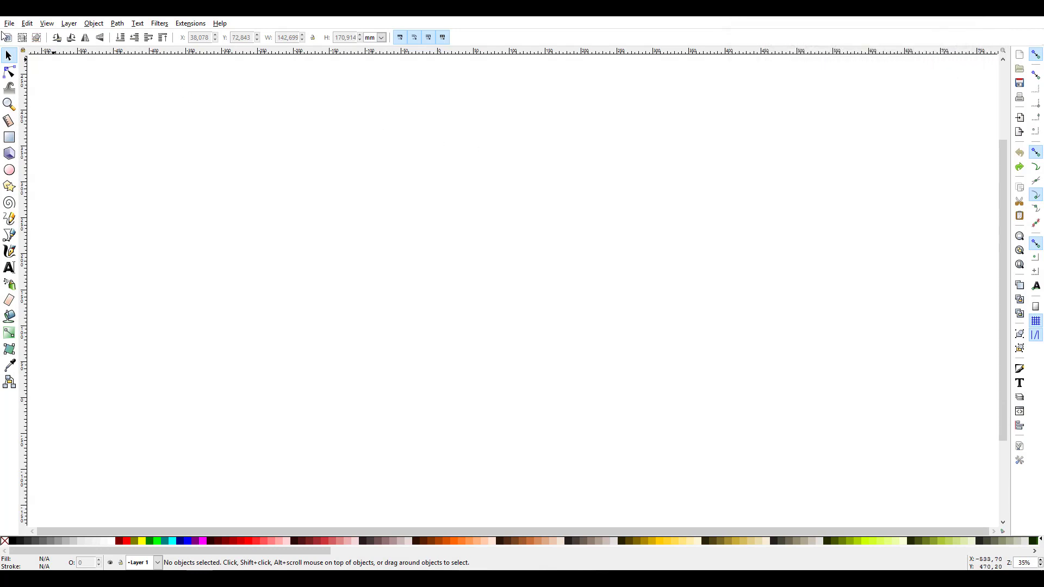
Open the shield image be14bff0cb369b43582b90414385c9ab.jpg from Pictures, embedded, with DPI from file and automatic rendering mode
click(7, 25)
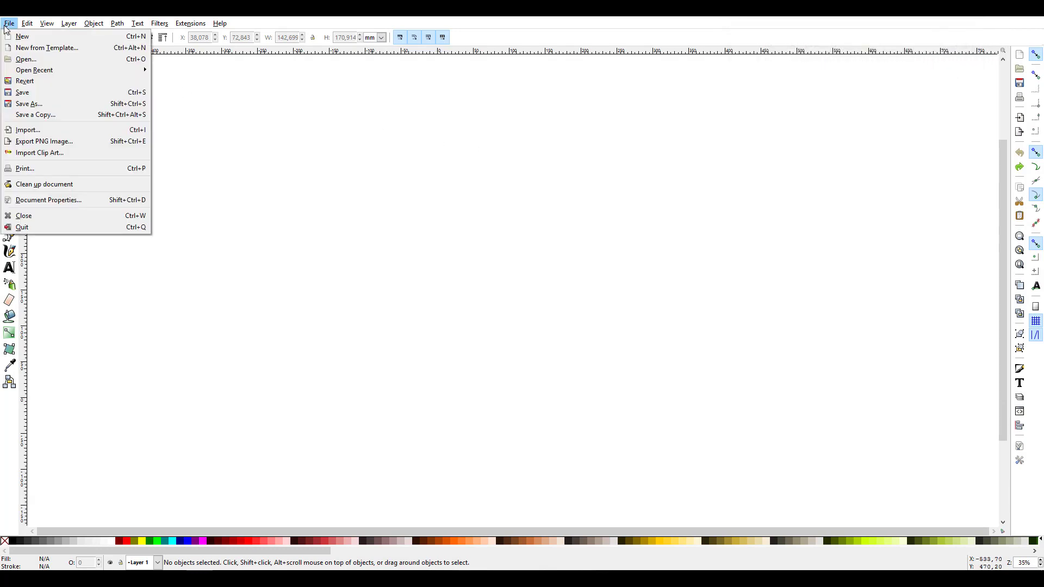
click(35, 58)
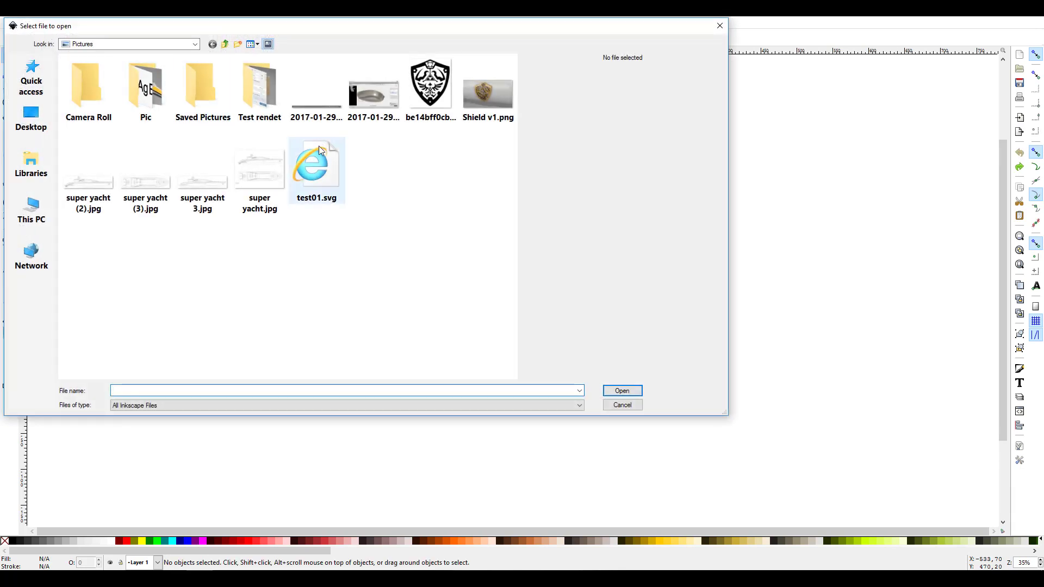
click(425, 90)
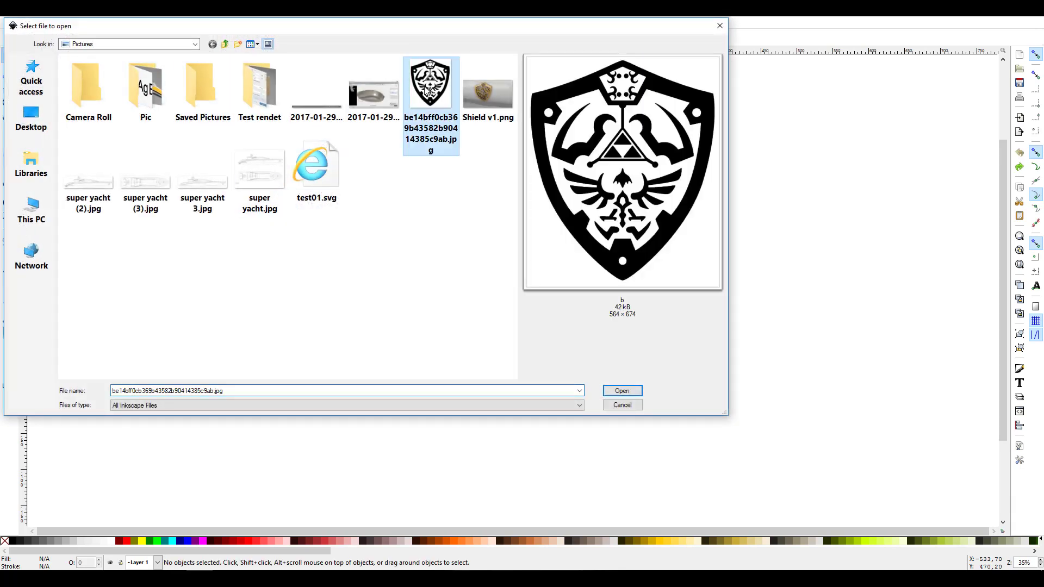
click(622, 391)
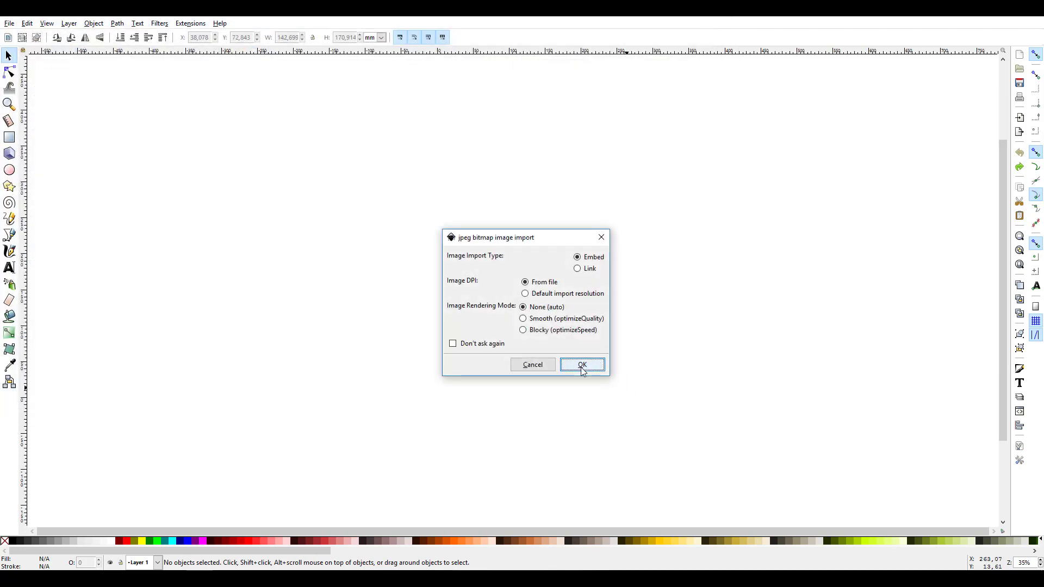
click(582, 365)
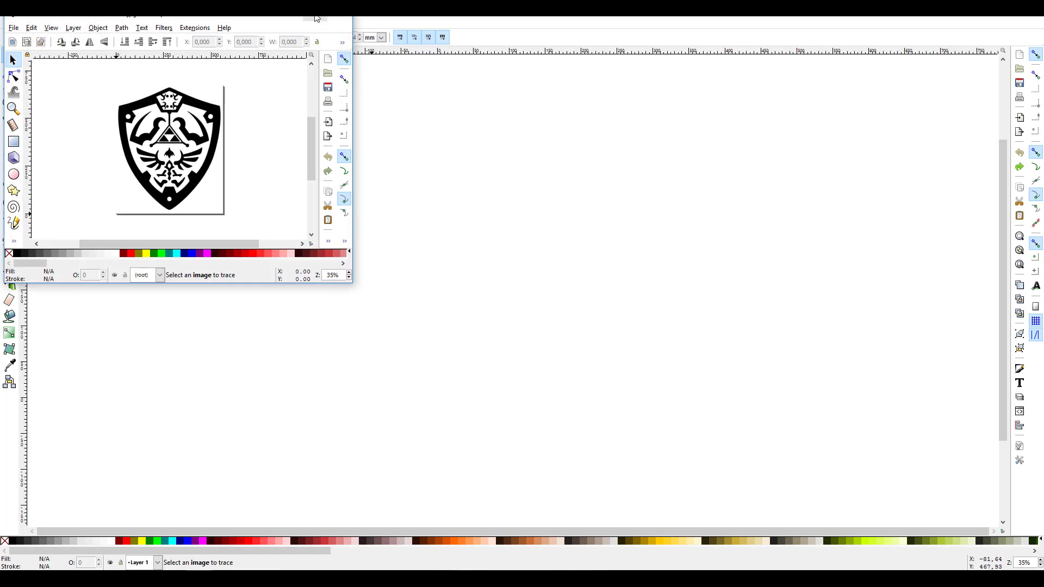
Close test01.svg without saving its changes, and maximize the window containing the opened shield image
click(1033, 17)
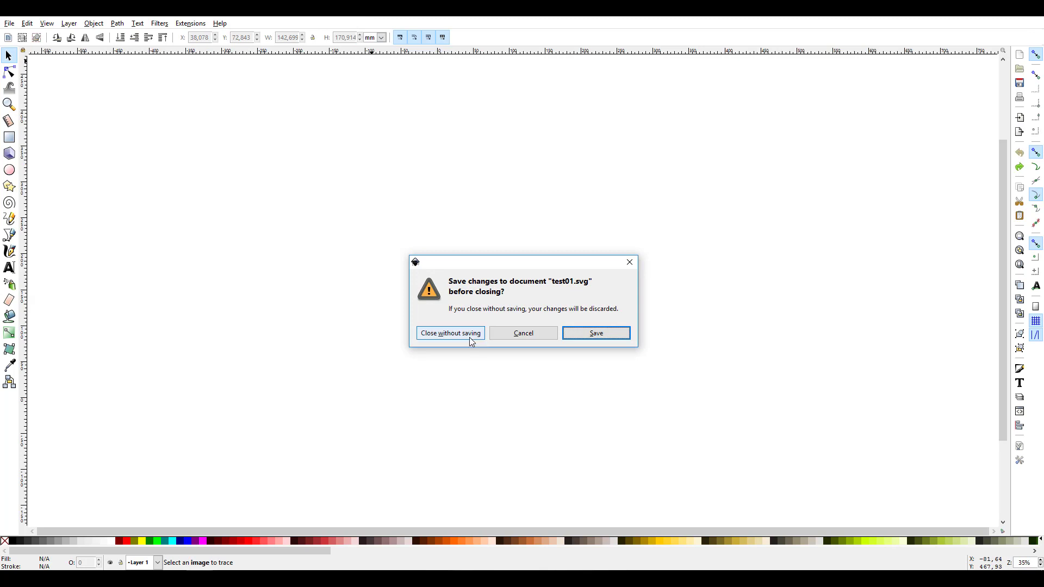
click(451, 334)
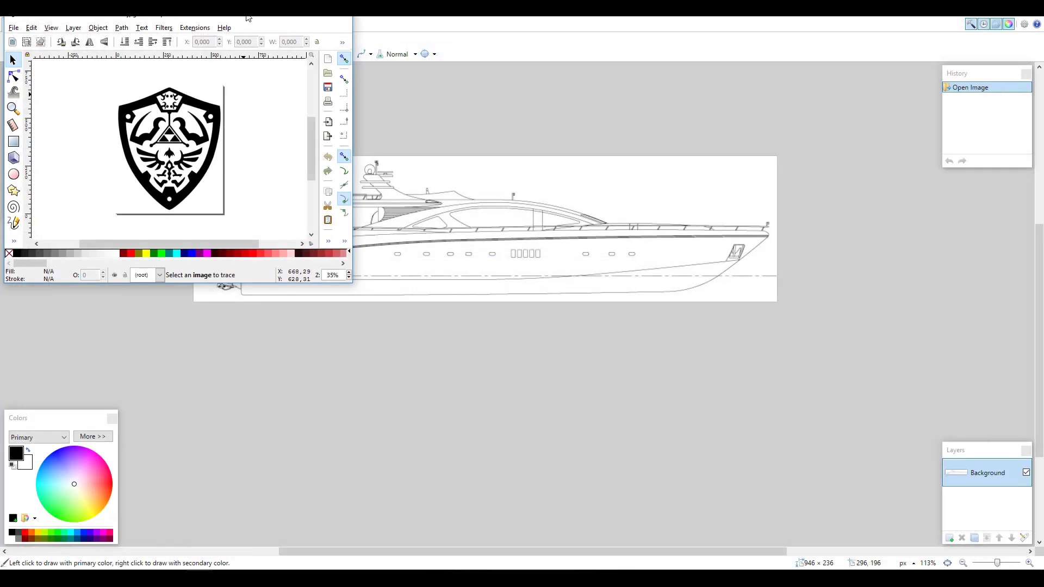
double_click(318, 19)
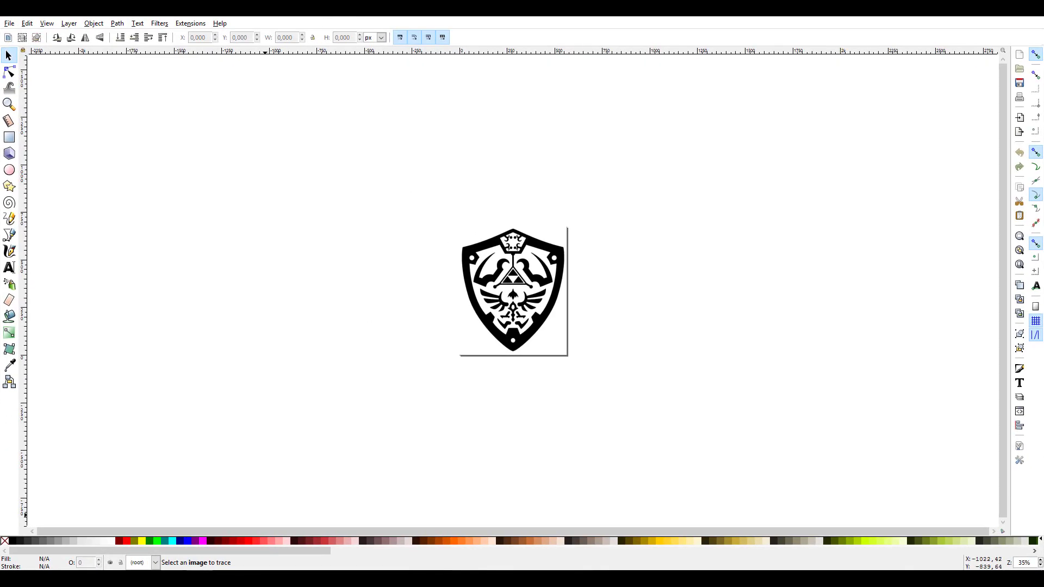
Switch to Paint.NET, bring up the shield image, and try an eraser stroke on its central emblem
click(226, 579)
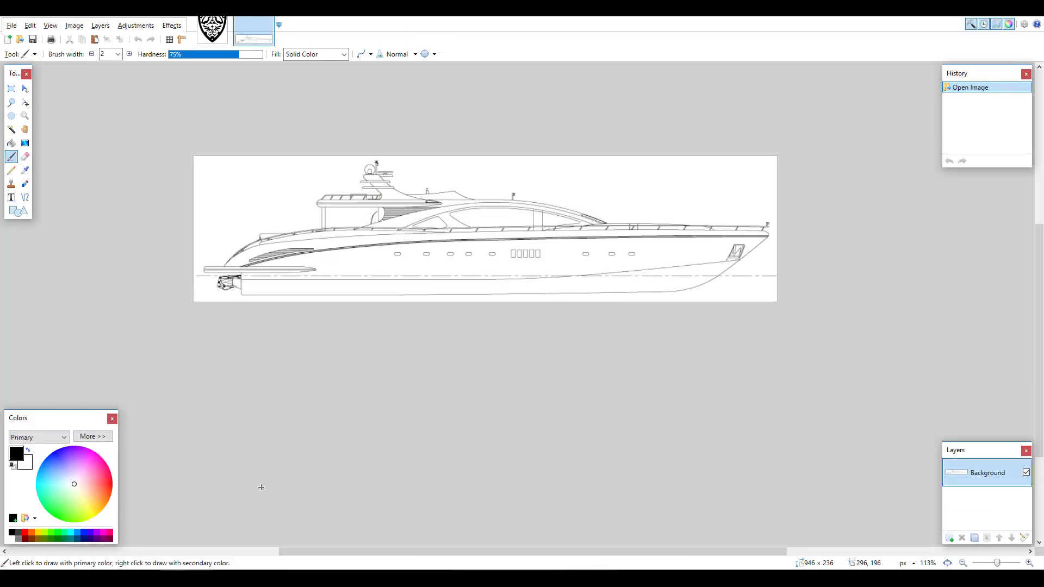
click(223, 34)
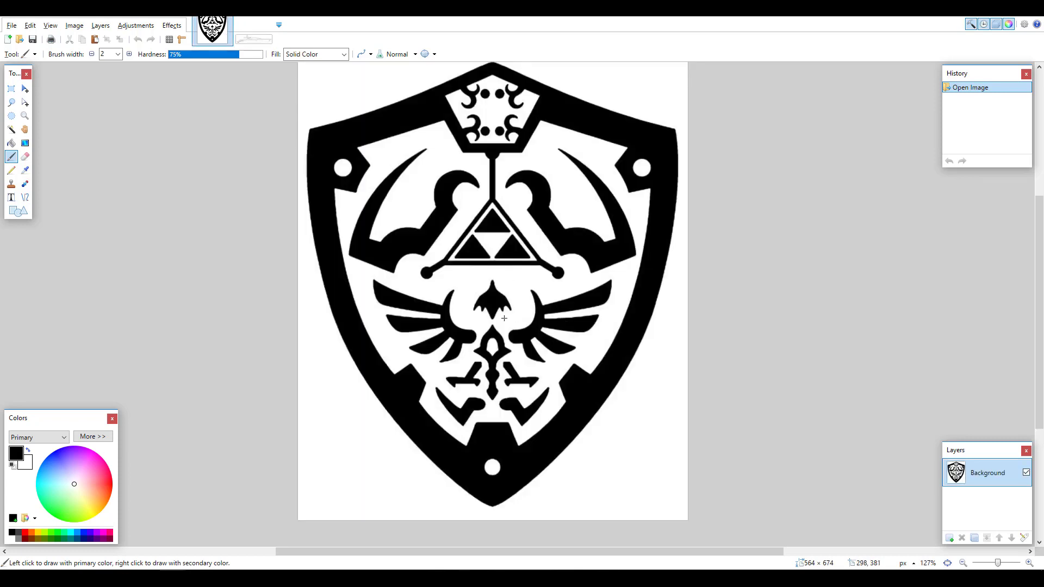
ctrl+scroll(504, 318, up, 3)
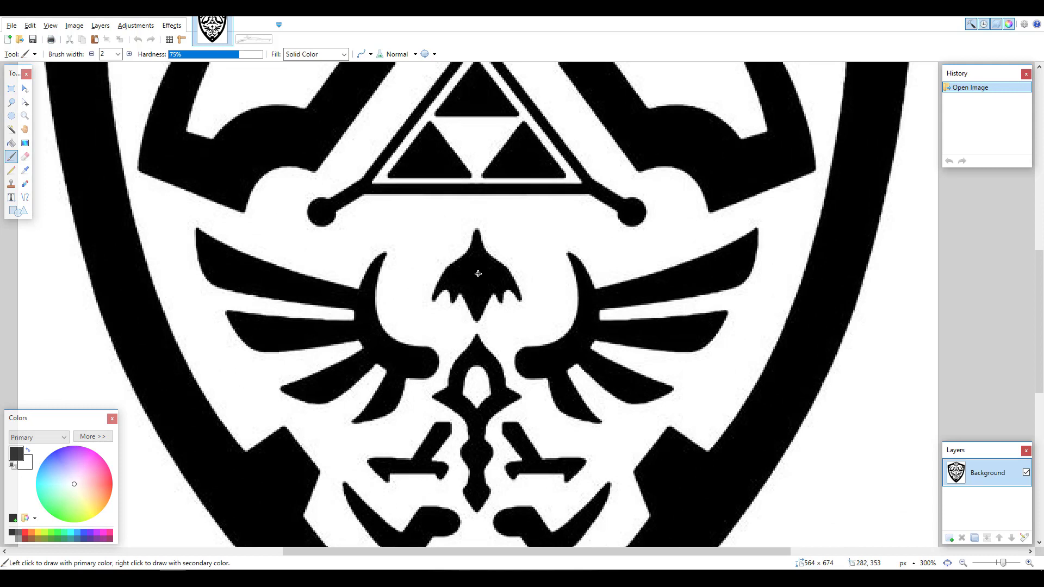
click(25, 158)
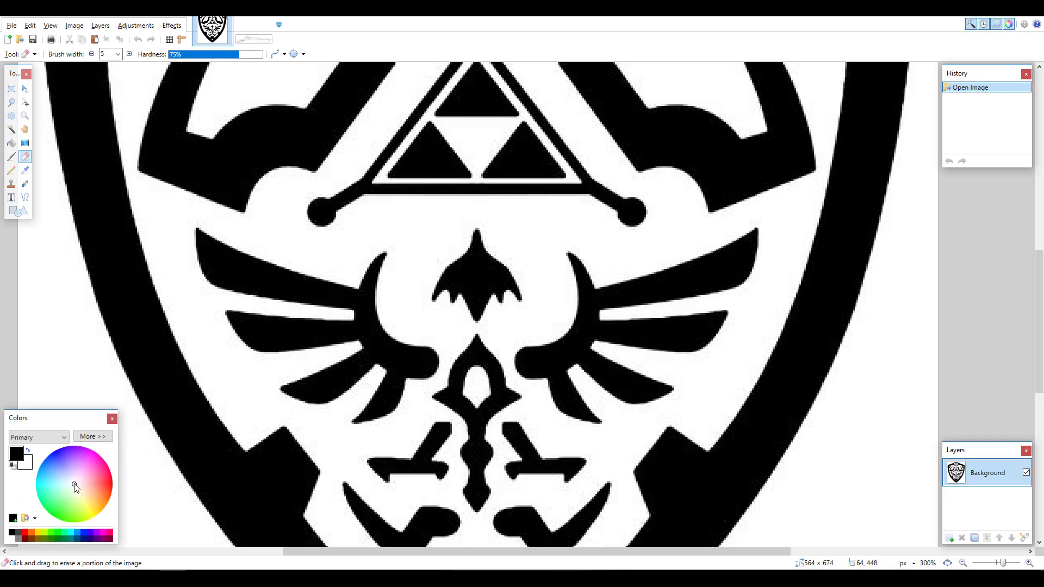
click(12, 537)
mouse_move(467, 295)
mouse_down()
mouse_move(492, 258)
mouse_move(474, 233)
mouse_move(431, 306)
mouse_move(478, 252)
mouse_move(506, 280)
mouse_move(502, 256)
mouse_move(492, 277)
mouse_move(511, 292)
mouse_move(516, 273)
mouse_move(521, 305)
mouse_move(505, 302)
mouse_move(503, 282)
mouse_move(489, 293)
mouse_move(487, 270)
mouse_move(474, 315)
mouse_move(483, 311)
mouse_move(463, 301)
mouse_move(447, 311)
mouse_move(432, 297)
mouse_move(461, 249)
mouse_move(489, 242)
mouse_move(522, 295)
mouse_move(489, 311)
mouse_move(507, 309)
mouse_move(460, 314)
mouse_move(473, 309)
mouse_move(456, 286)
mouse_move(470, 235)
mouse_move(436, 277)
mouse_move(455, 255)
mouse_move(482, 283)
mouse_up()
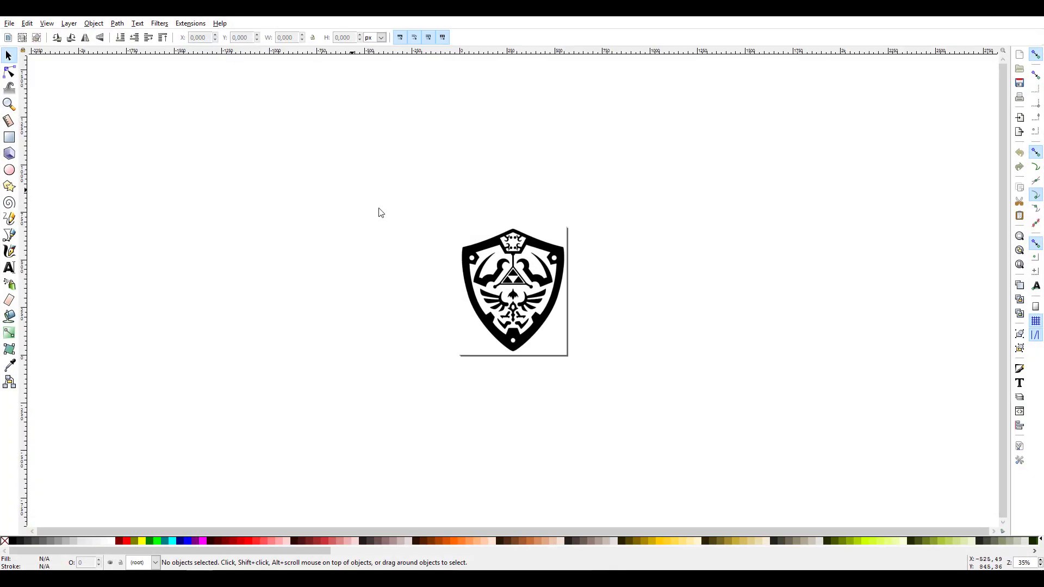
Switch to Inkscape, select the embedded shield image, and open Trace Bitmap for it with live preview turned on
click(517, 281)
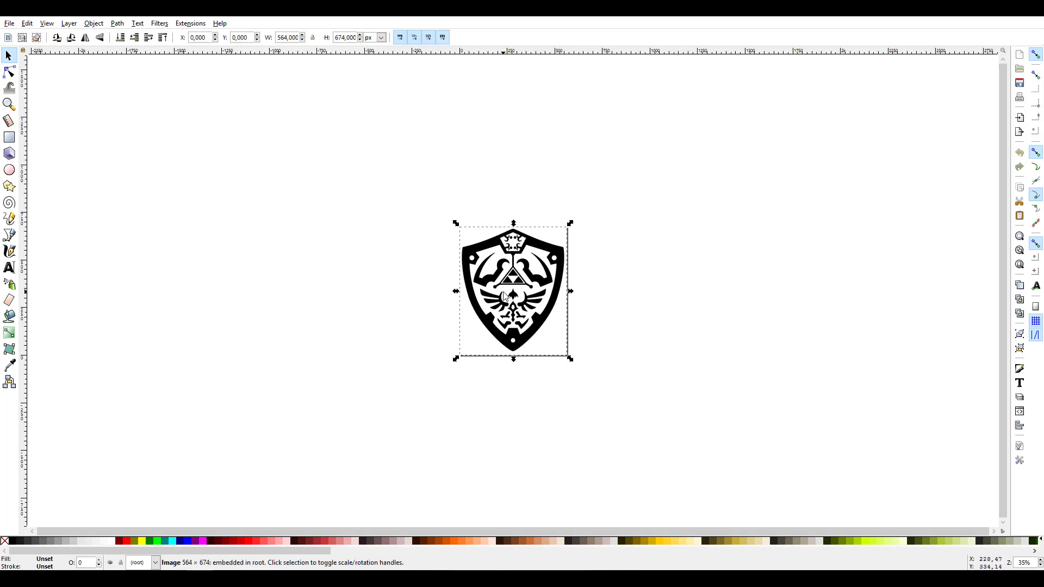
click(117, 26)
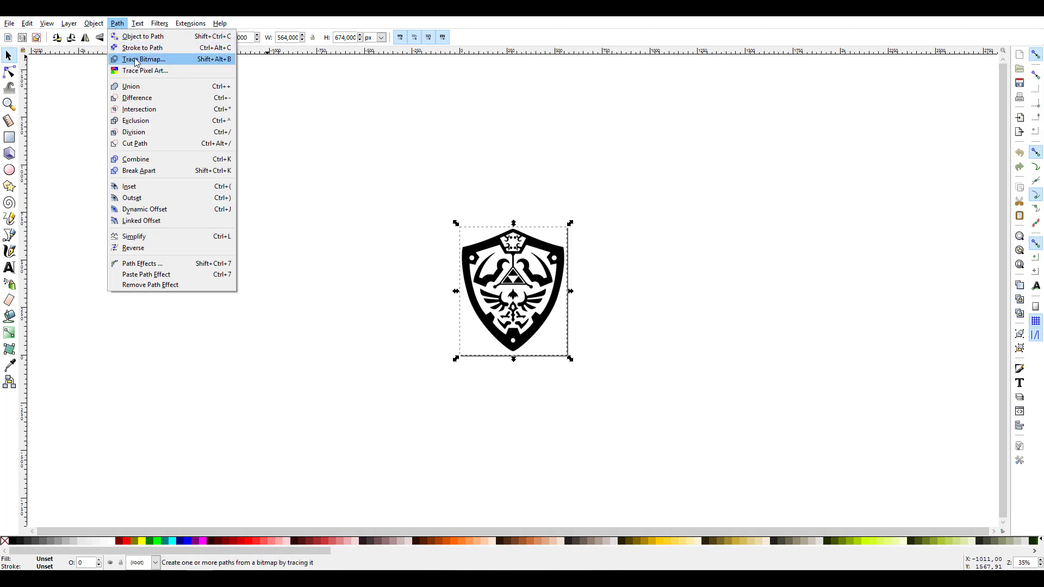
click(158, 64)
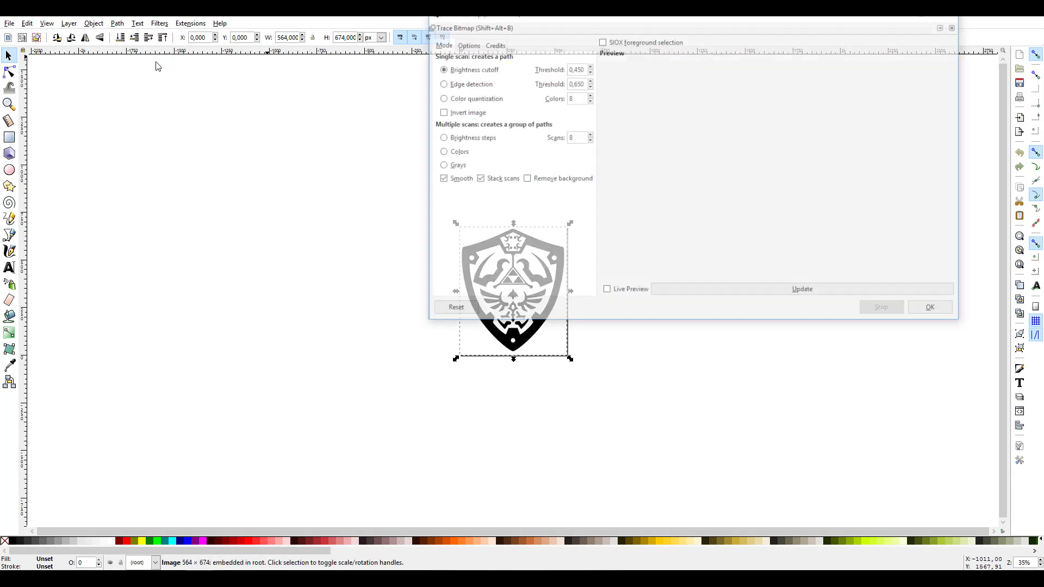
drag(618, 17, 443, 54)
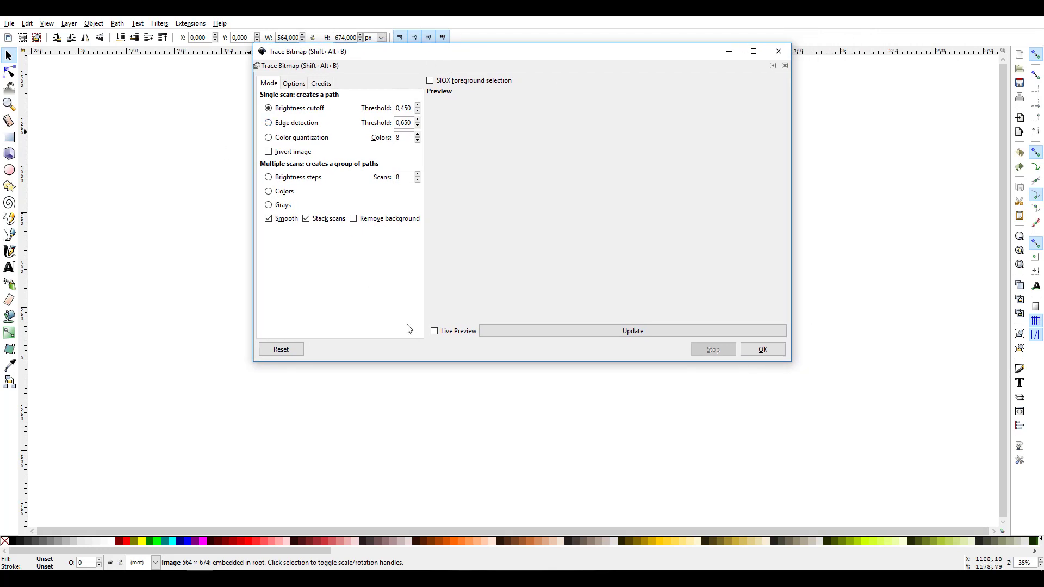
click(433, 332)
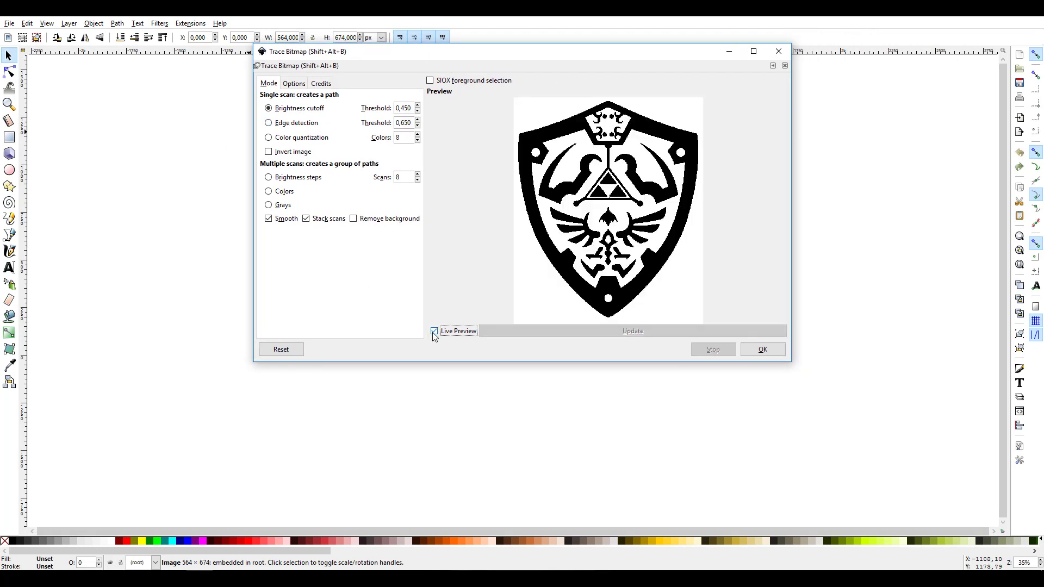
Preview the Colors scan against Edge detection, trace the shield with Edge detection at threshold 0,650, and close the tracing dialog
click(290, 126)
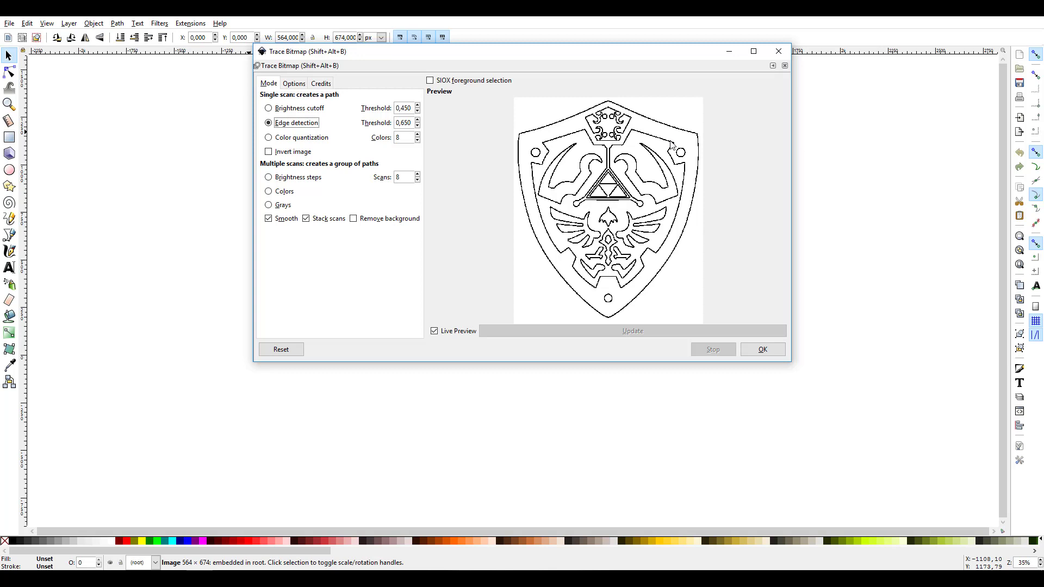
click(284, 192)
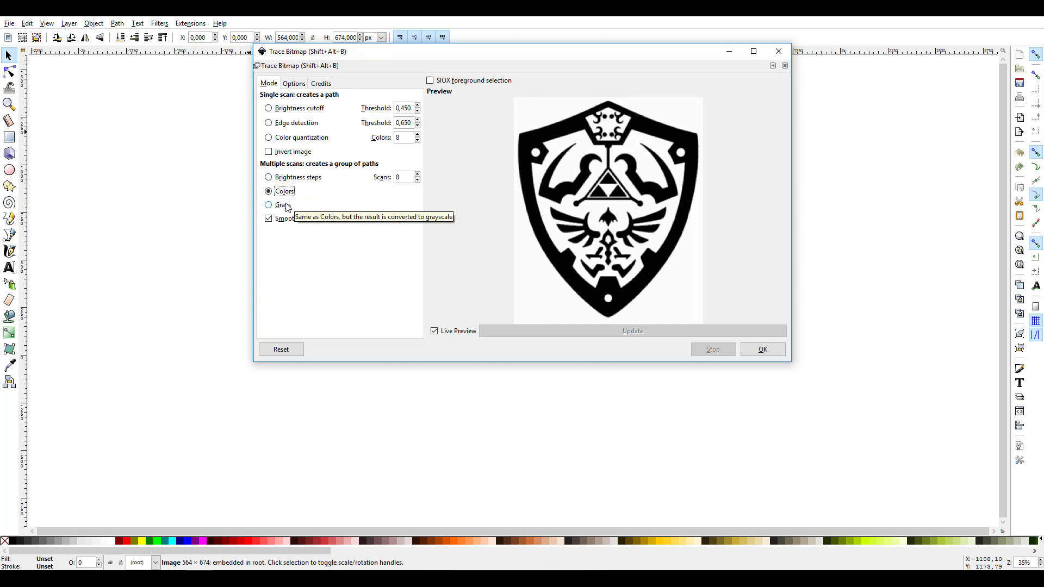
click(286, 125)
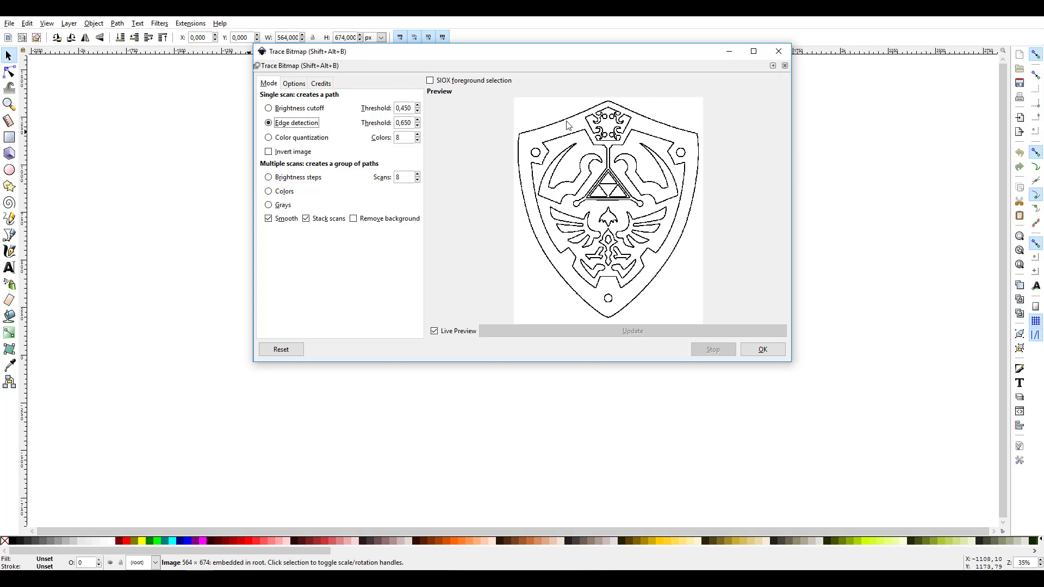
click(777, 356)
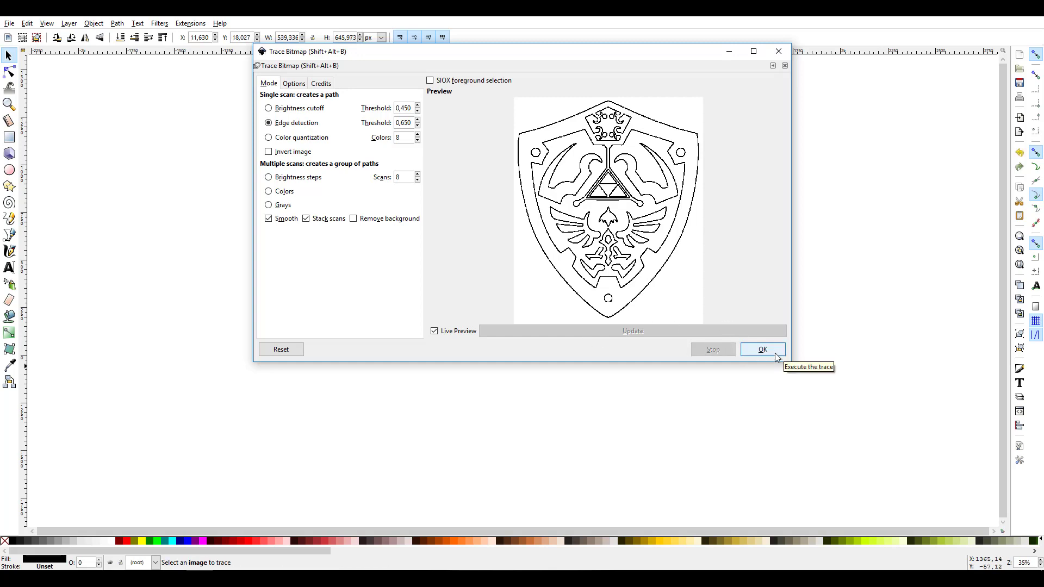
click(779, 51)
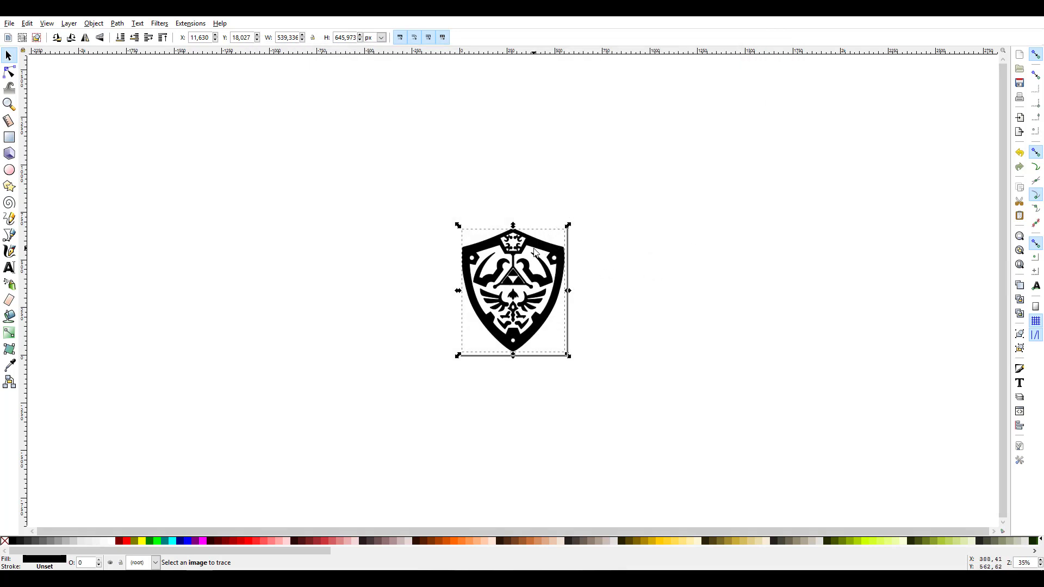
Move the traced outline off the original shield image to inspect it, and undo the move
drag(535, 248, 652, 196)
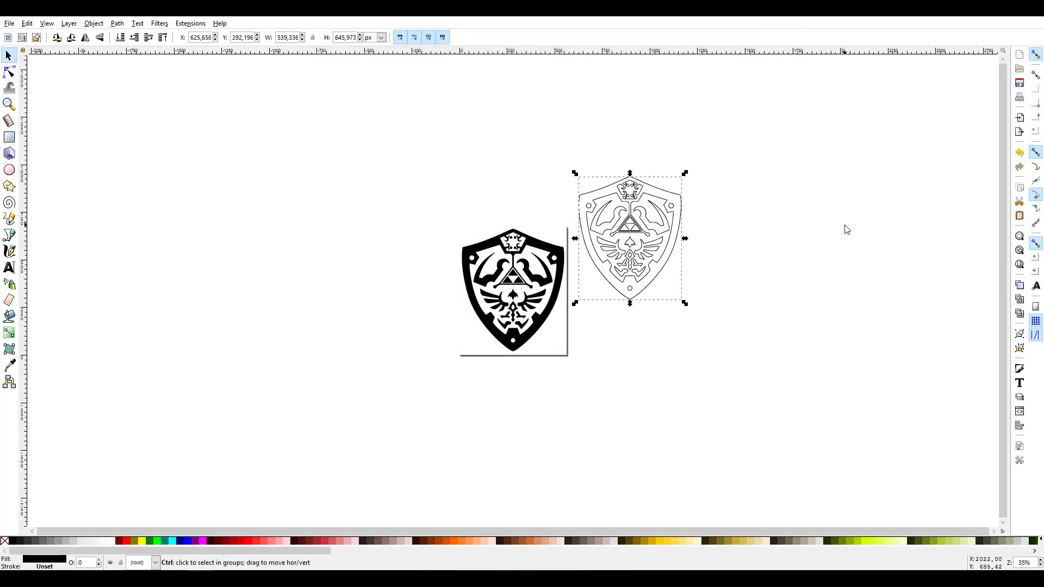
key(ctrl+z)
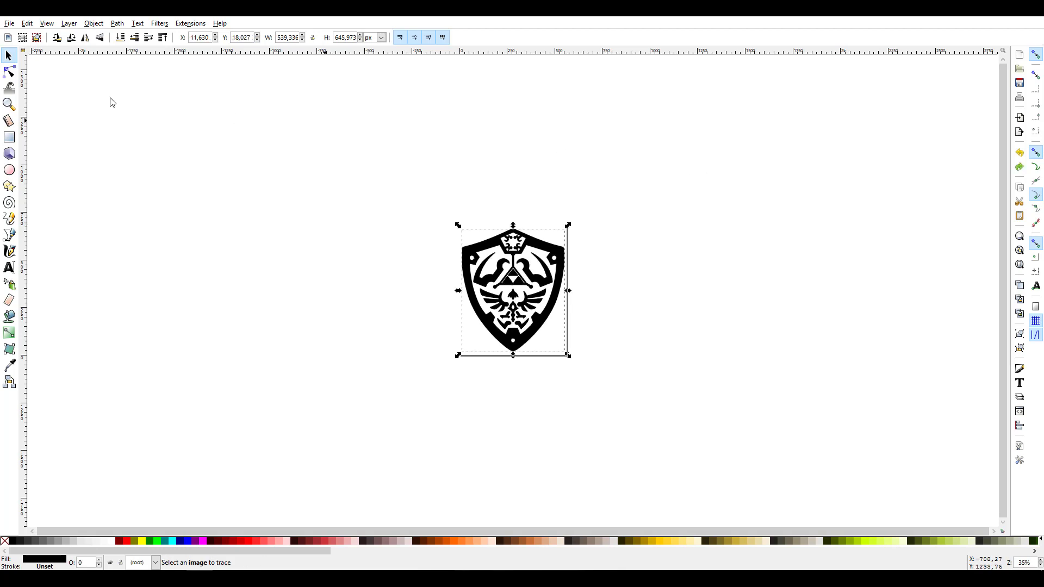
Save the traced drawing in Pictures as test02 in Inkscape SVG format
click(10, 24)
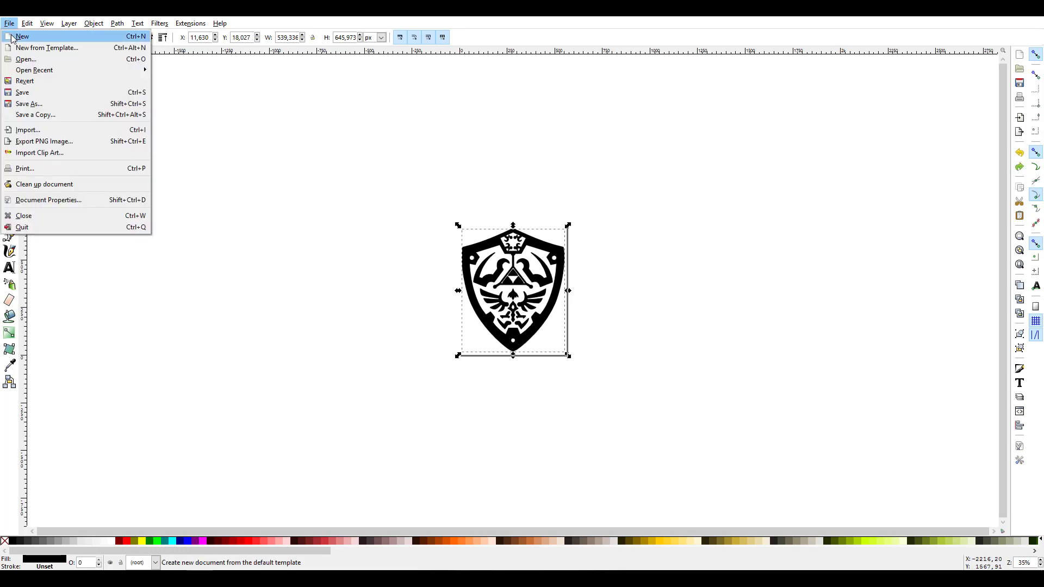
click(32, 105)
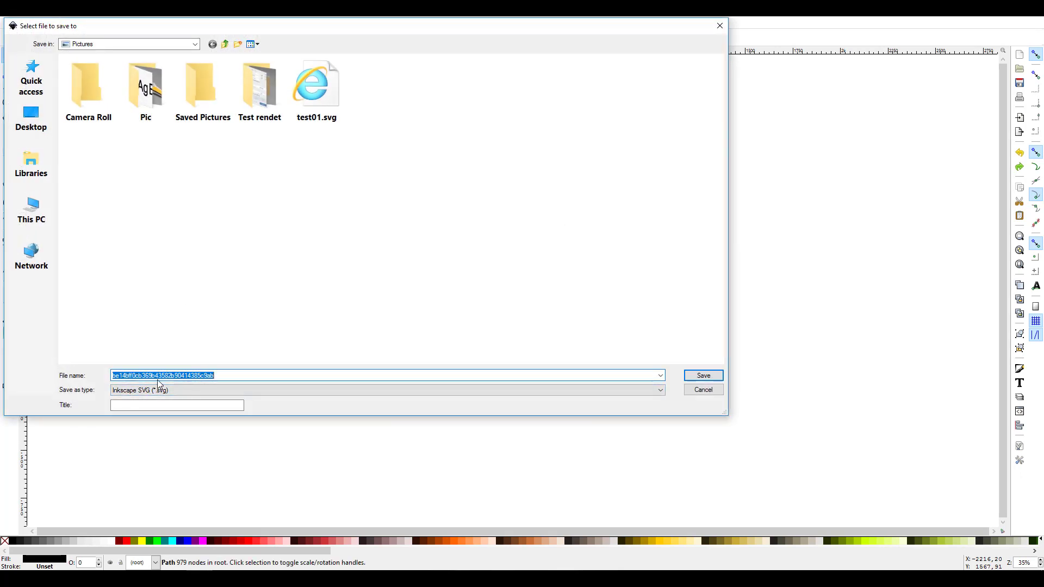
text(test02)
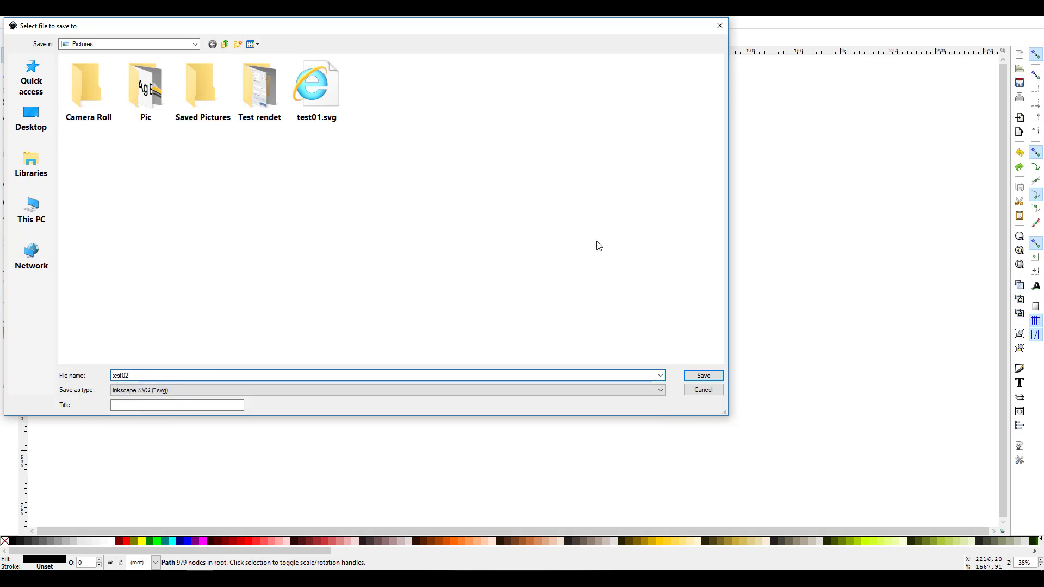
click(703, 375)
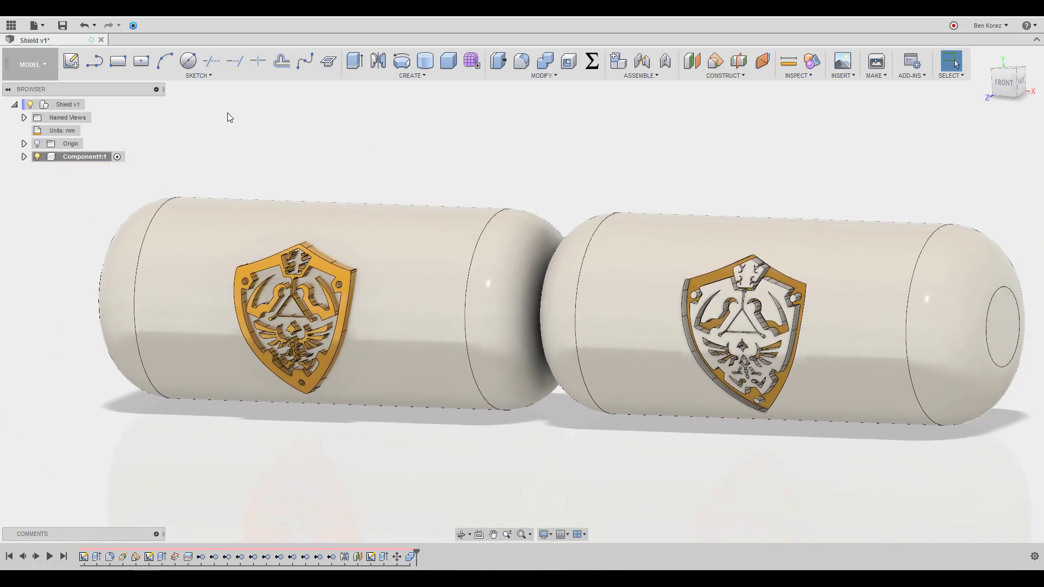
click(410, 269)
click(860, 256)
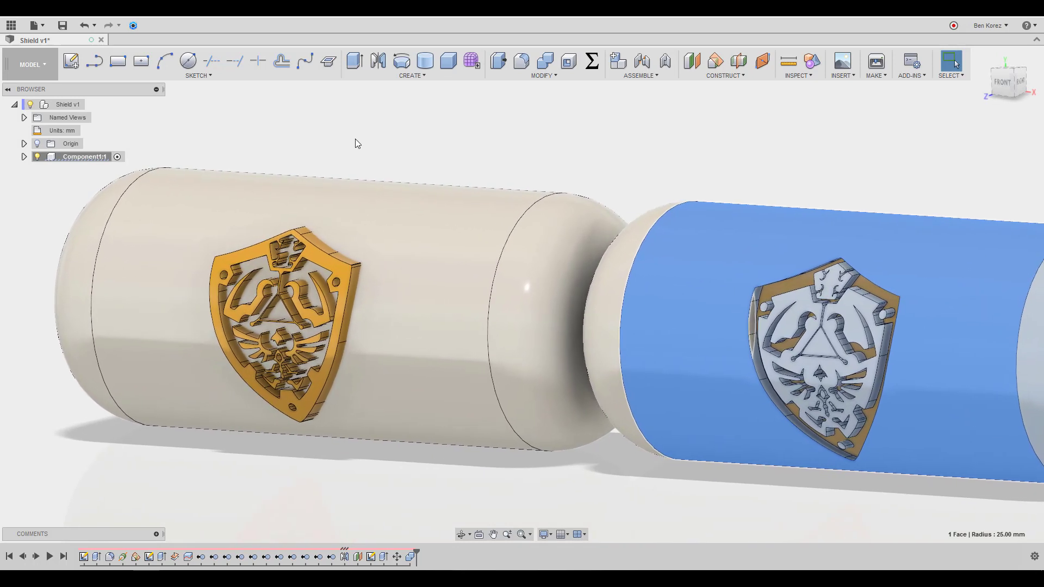
click(355, 139)
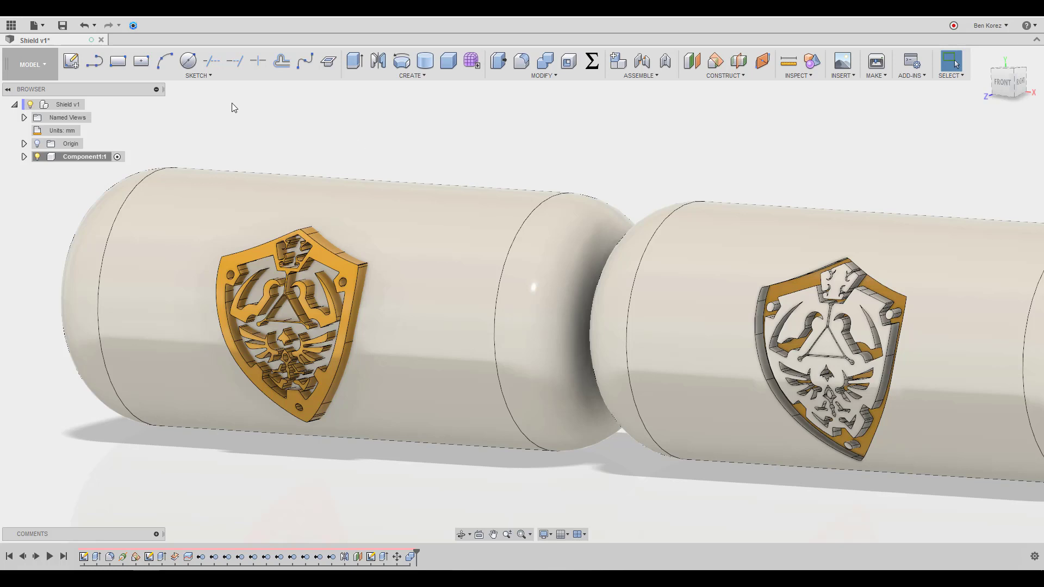
Create a new design and add a new component under its root
click(36, 25)
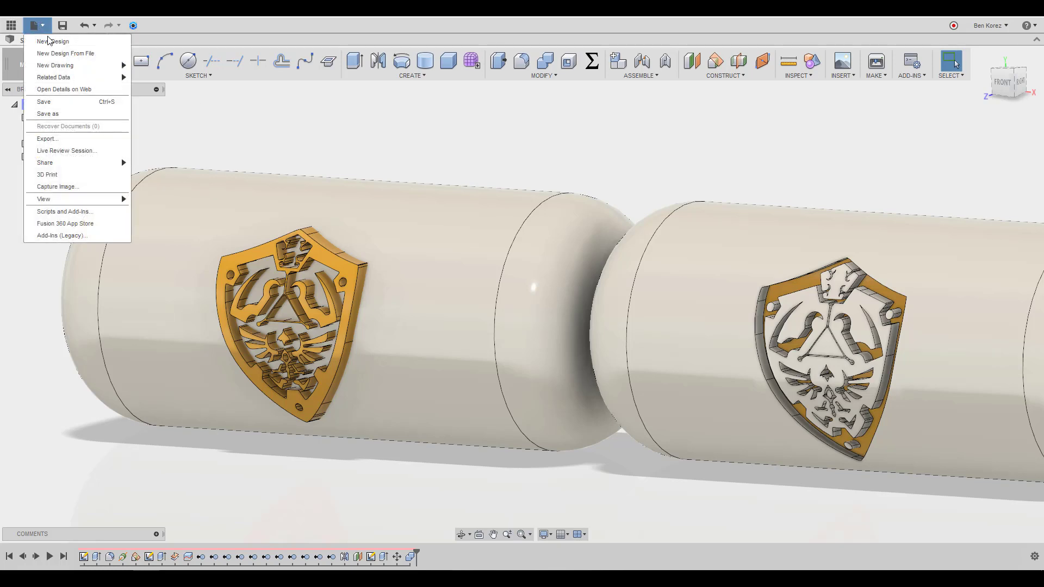
click(48, 40)
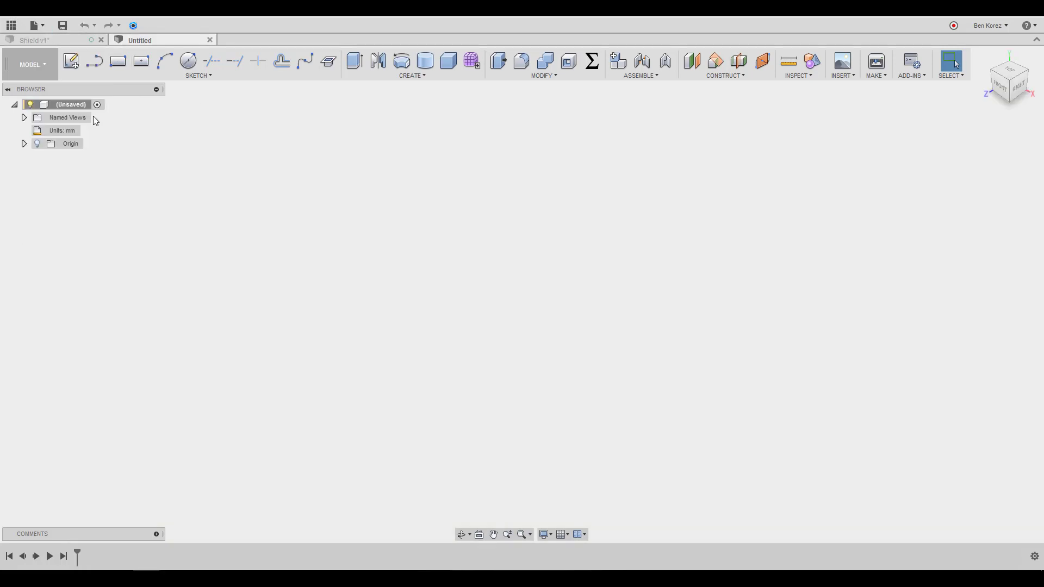
right_click(71, 107)
click(109, 117)
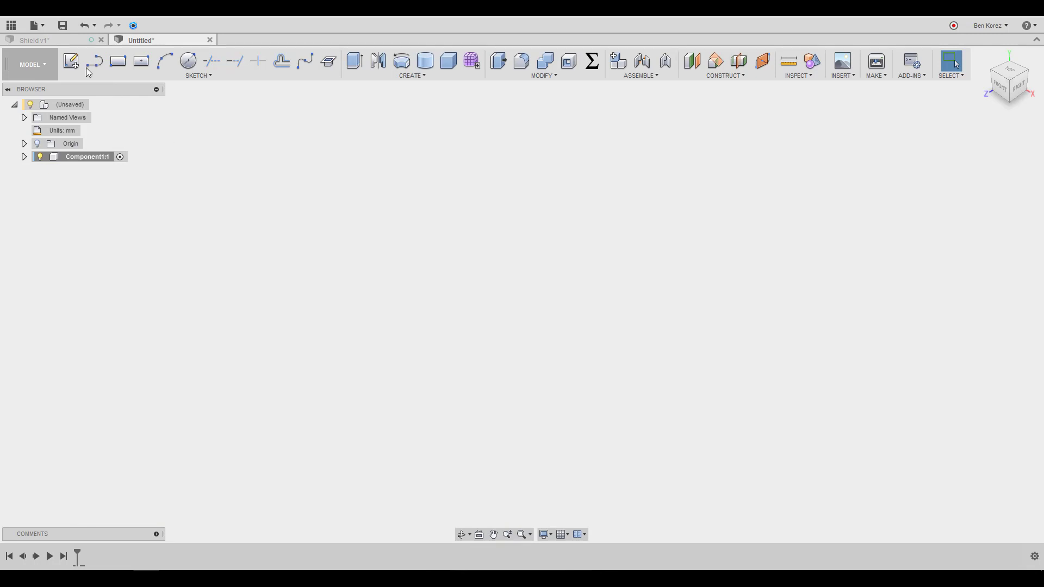
Sketch a circle about 50 mm in diameter on the YZ plane, centred on the horizontal axis about 75 mm from the origin
click(69, 61)
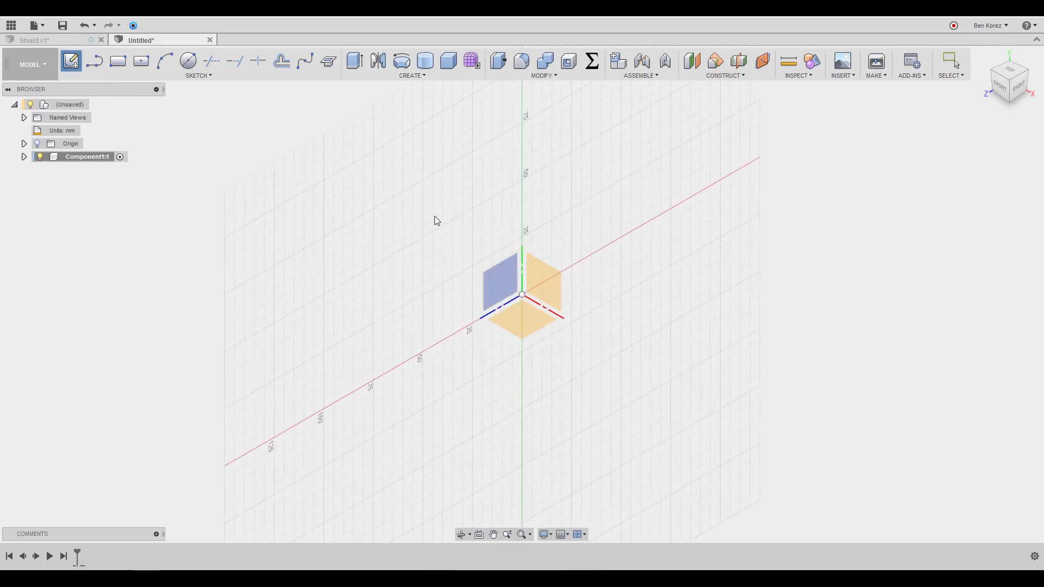
click(496, 294)
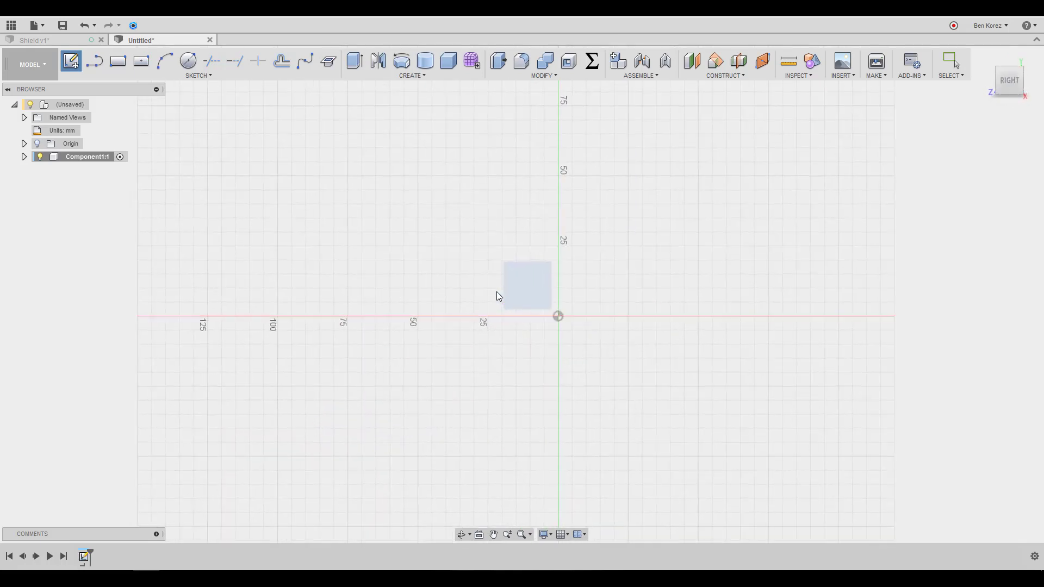
key(c)
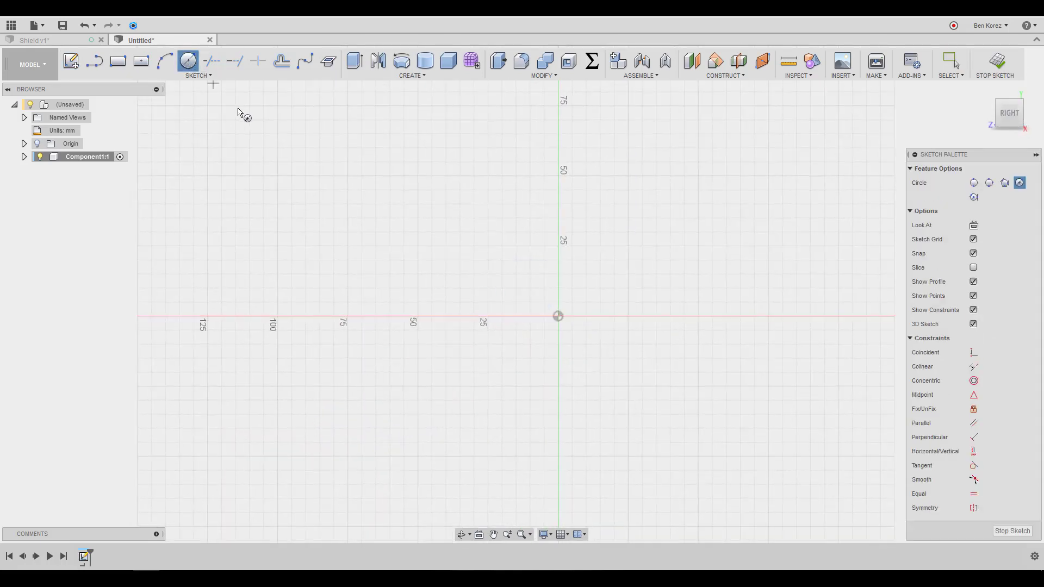
click(347, 316)
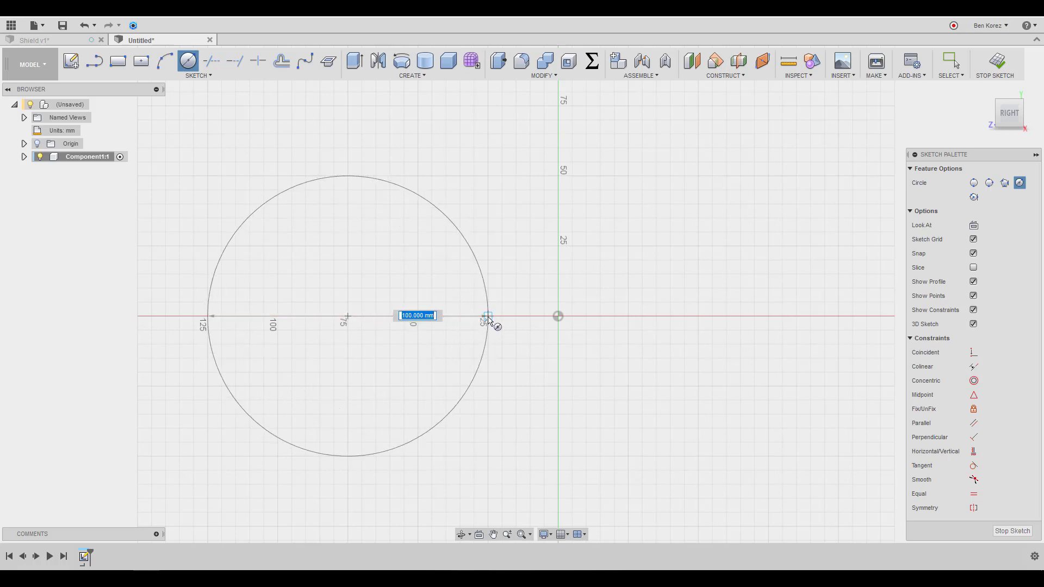
click(417, 315)
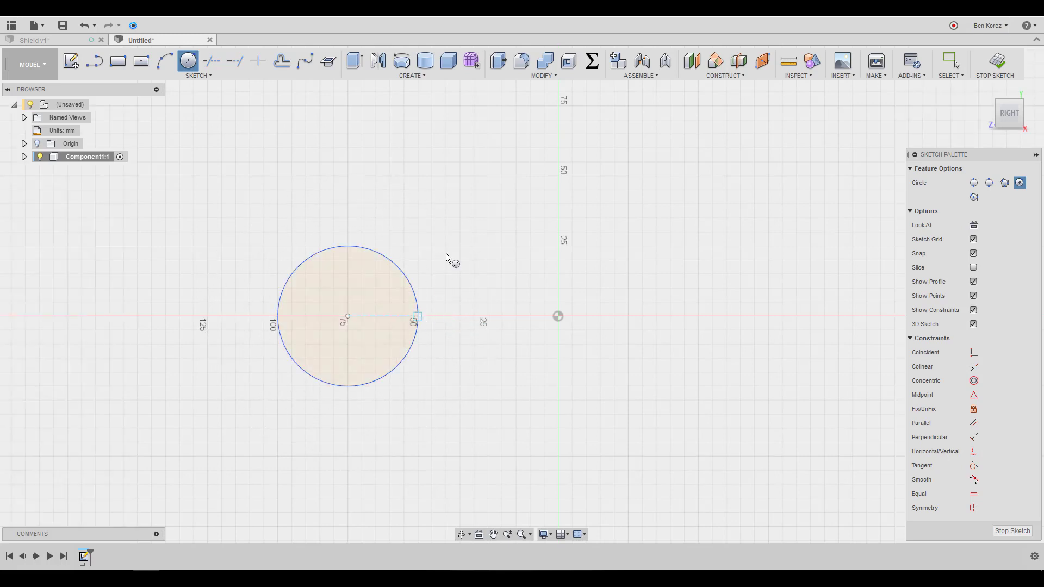
Extrude the circle profile -125 mm to one side as a new body
click(355, 61)
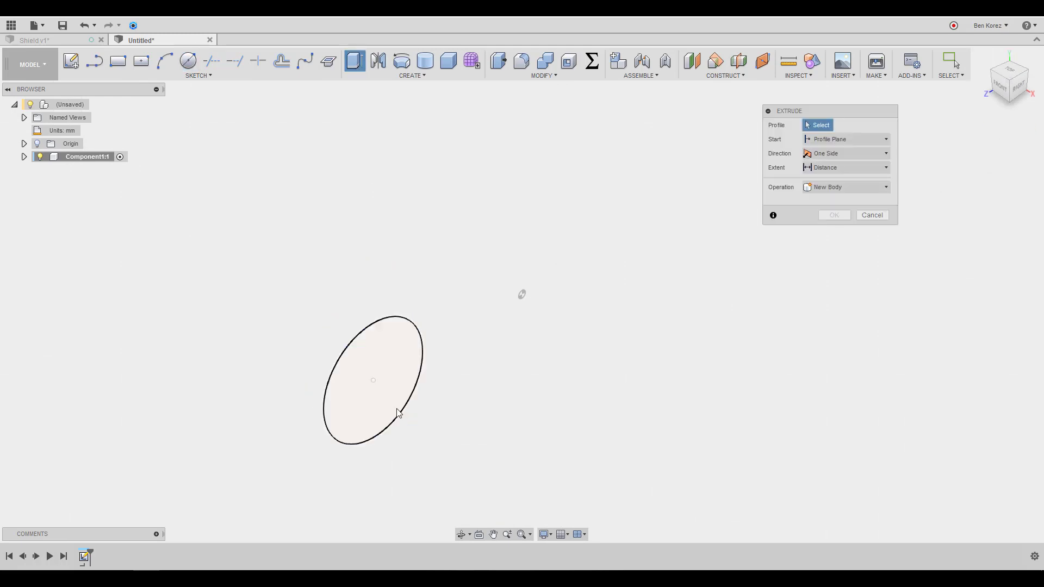
drag(383, 393, 145, 242)
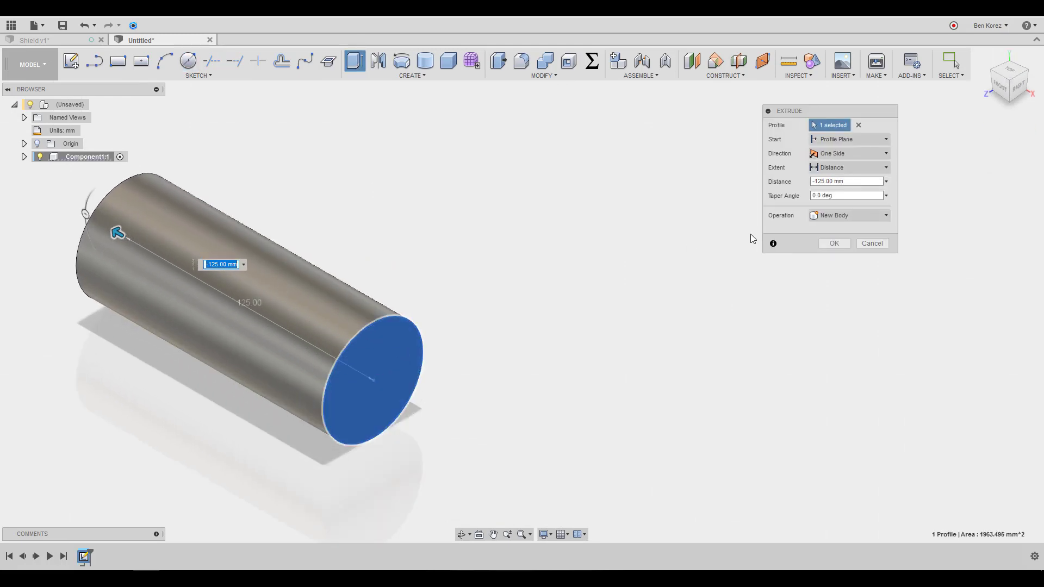
click(836, 239)
Fillet the circular edges at both ends of the cylinder with a constant radius of 20 mm
scroll(560, 220, down, 4)
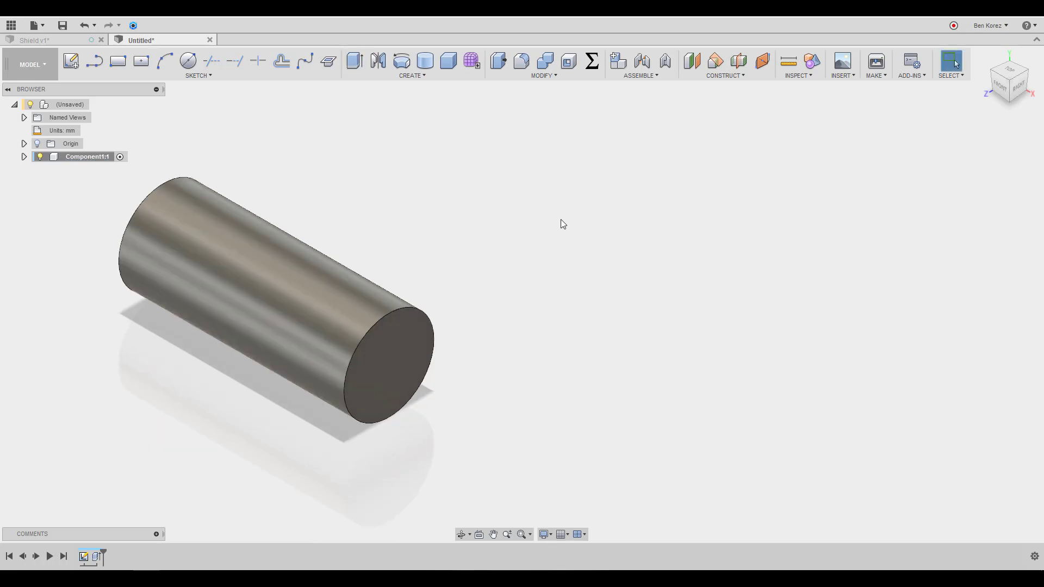
click(521, 61)
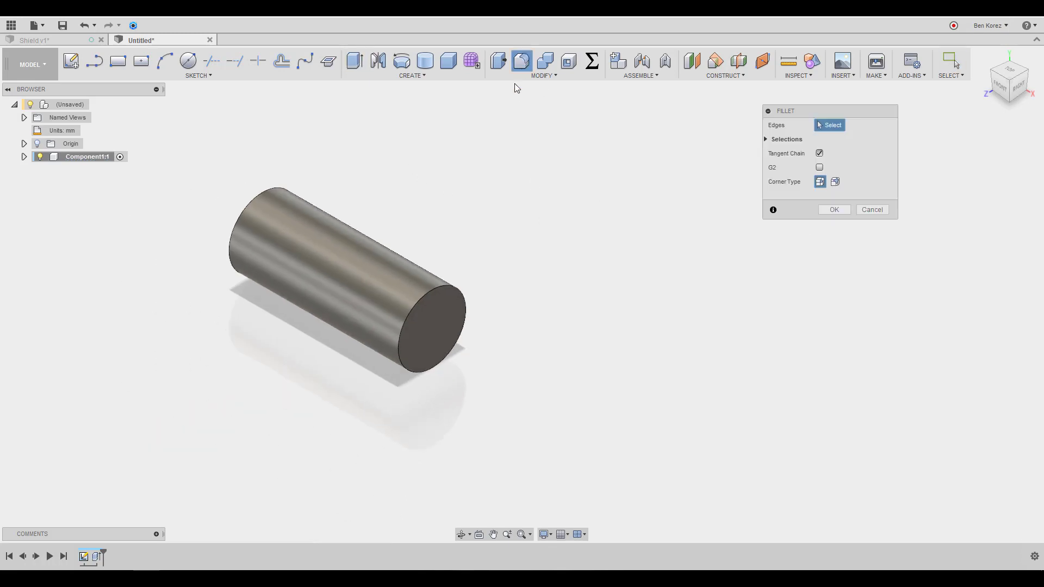
click(451, 282)
click(273, 189)
drag(268, 180, 274, 194)
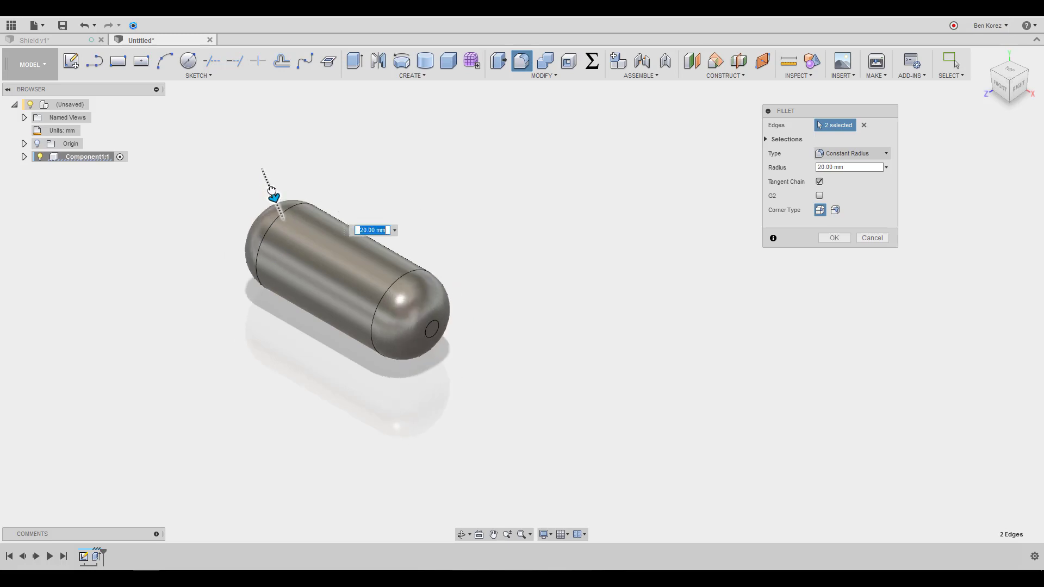
click(840, 238)
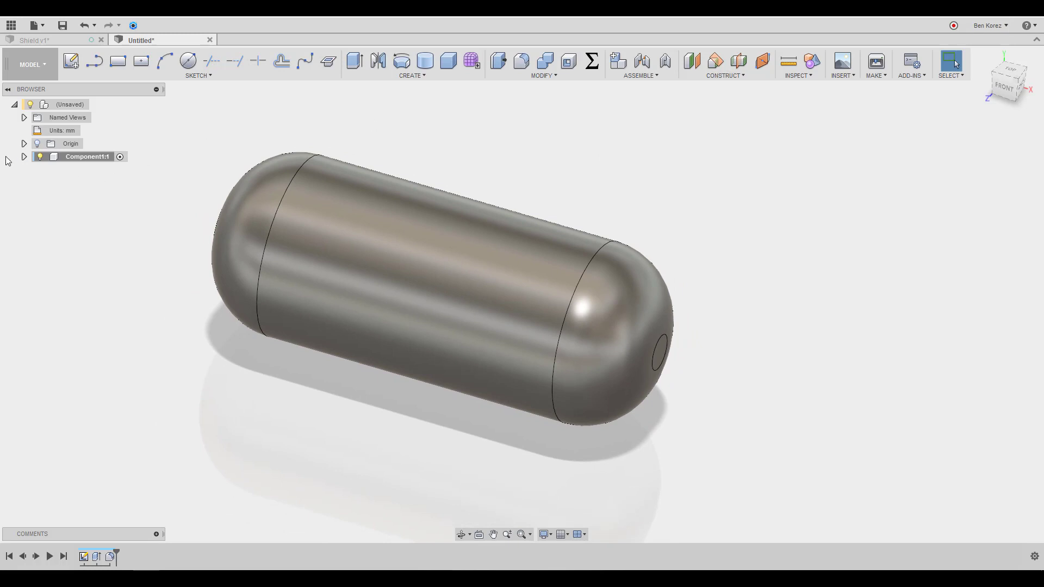
Create a construction axis along the cylinder's centreline with Axis Through Cylinder/Cone/Torus, using its rounded end
click(37, 144)
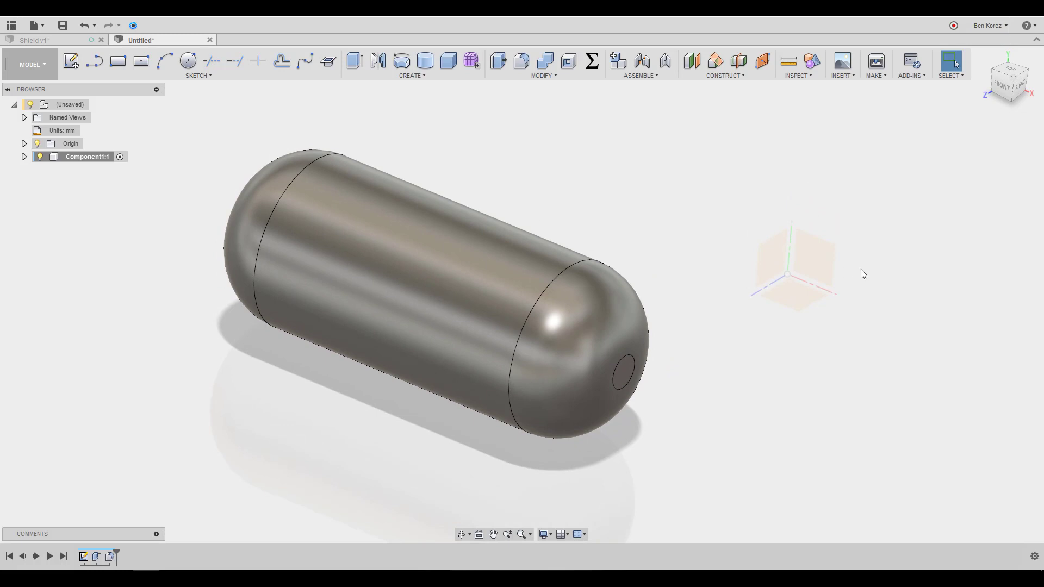
click(38, 143)
click(725, 76)
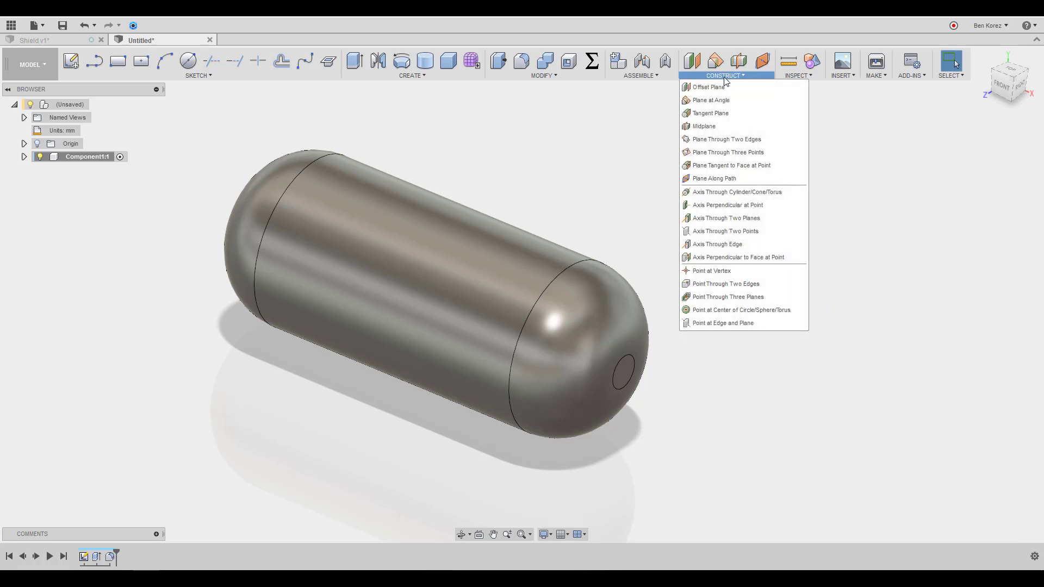
click(715, 195)
click(623, 377)
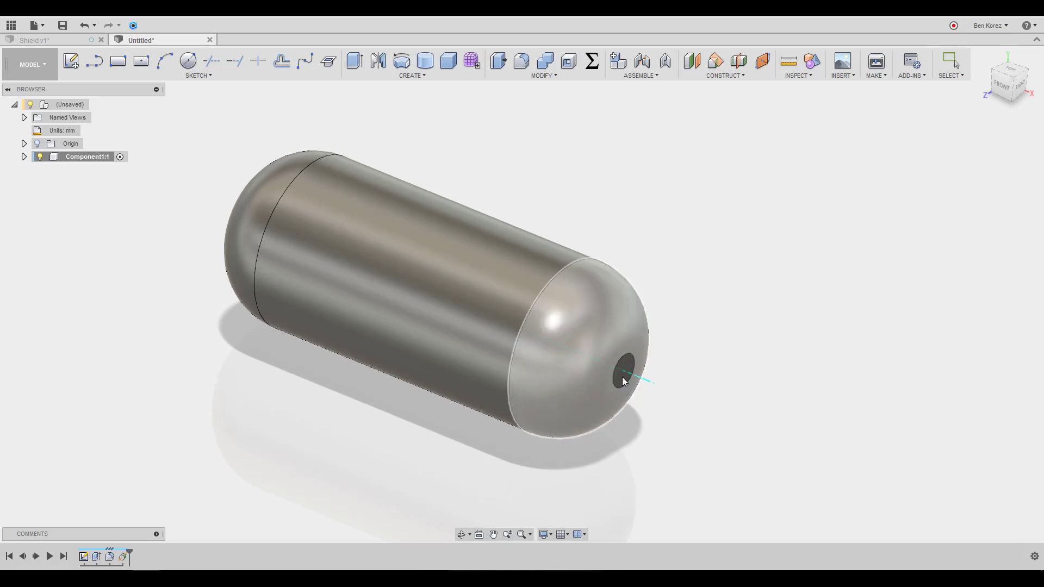
Create a construction plane at an angle of 0 degrees through the cylinder's centre axis
shift+middle_drag(719, 338, 775, 274)
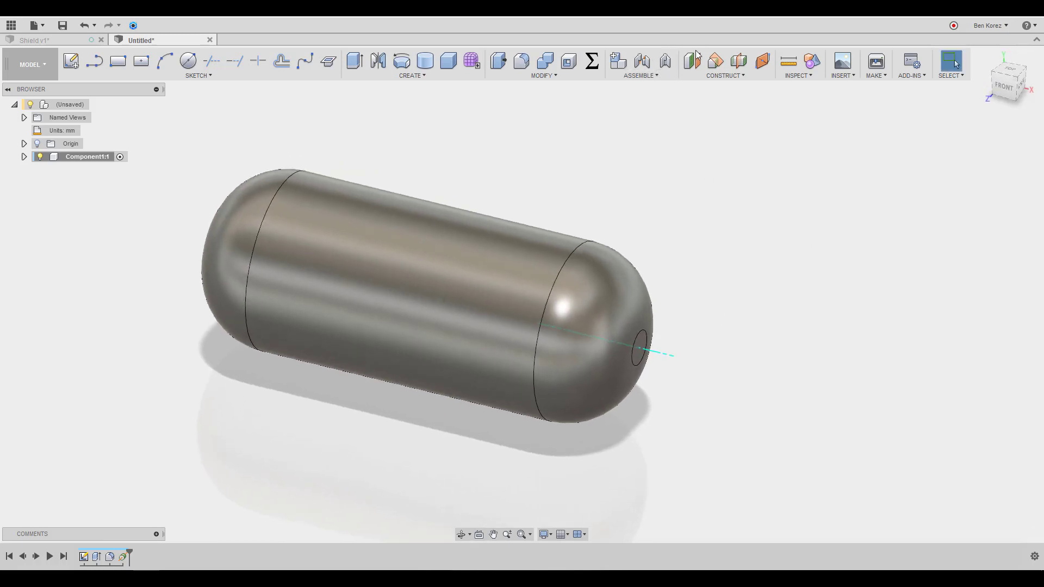
click(722, 75)
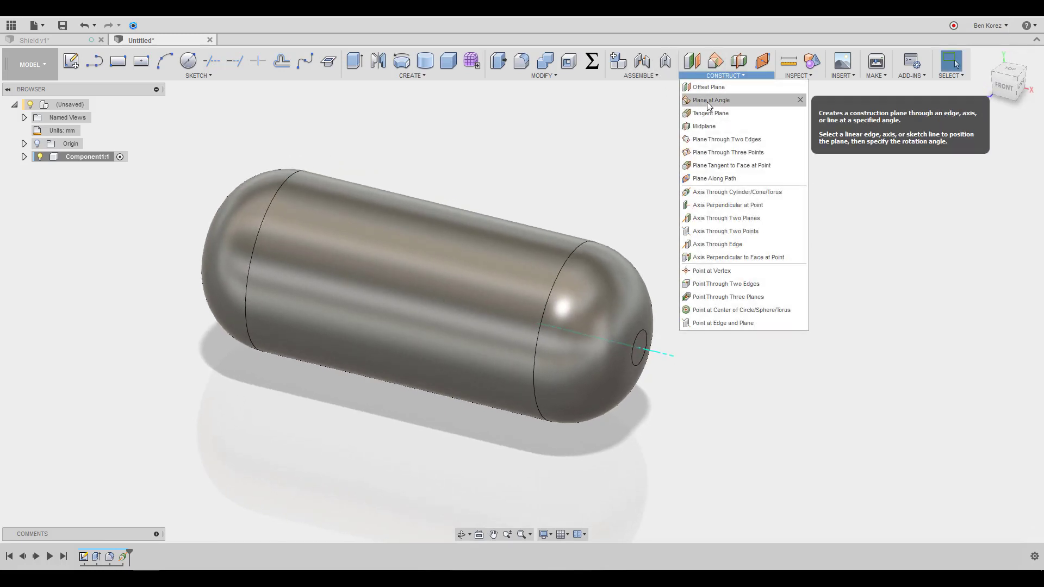
click(711, 101)
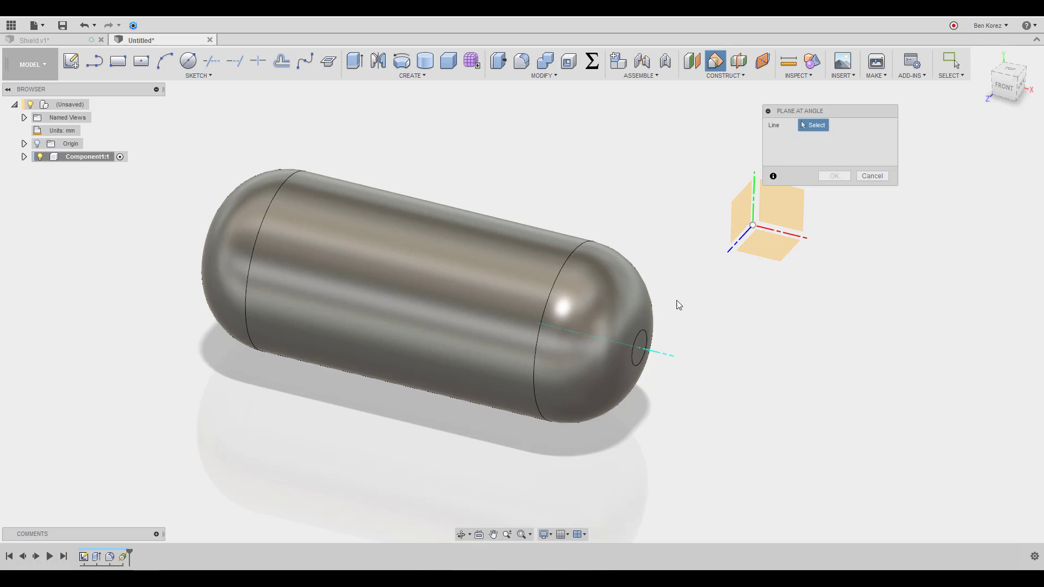
click(661, 357)
shift+middle_drag(677, 336, 608, 351)
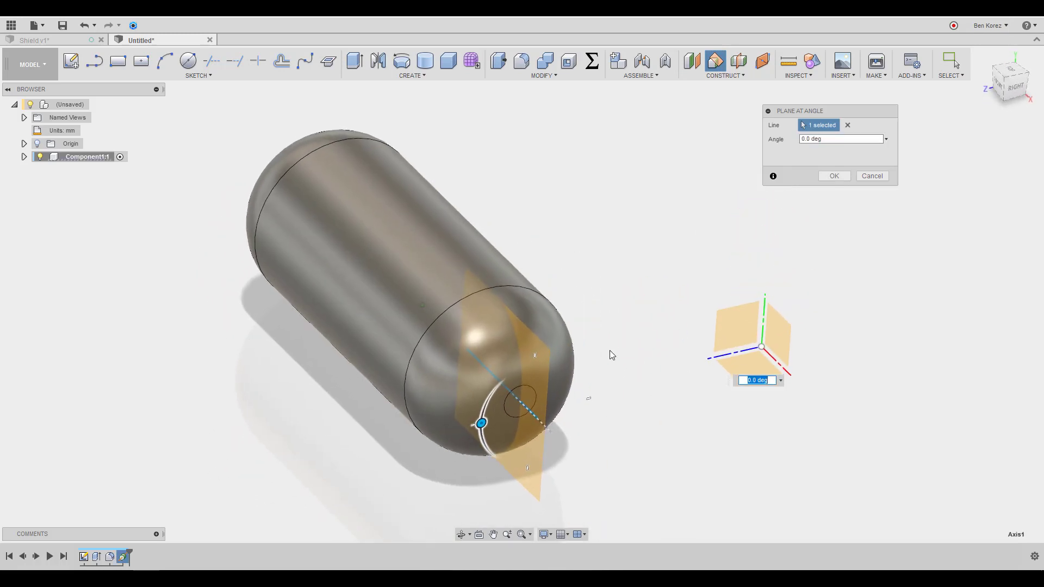
shift+middle_drag(707, 283, 602, 360)
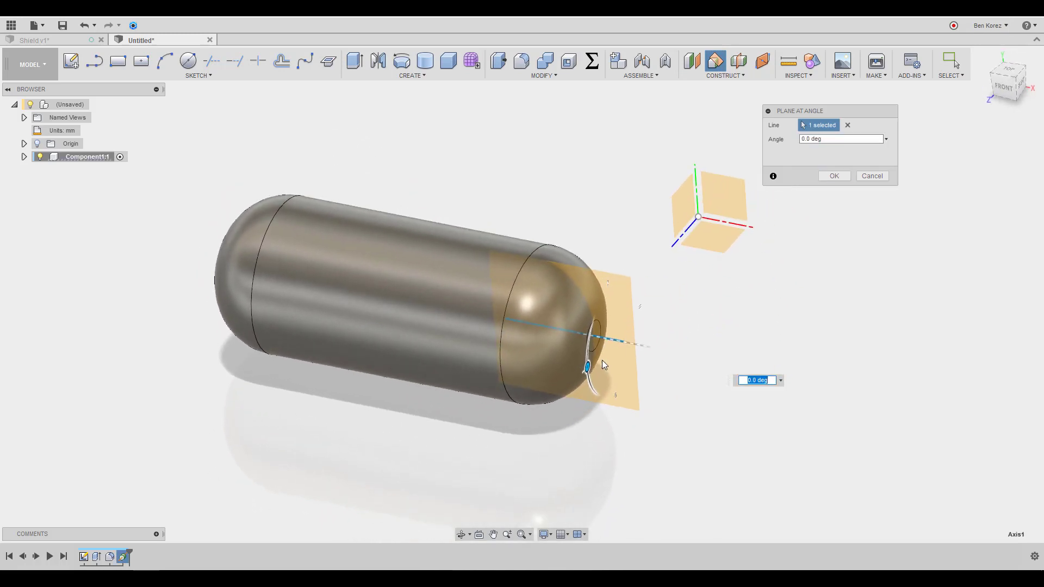
drag(586, 368, 587, 368)
click(834, 176)
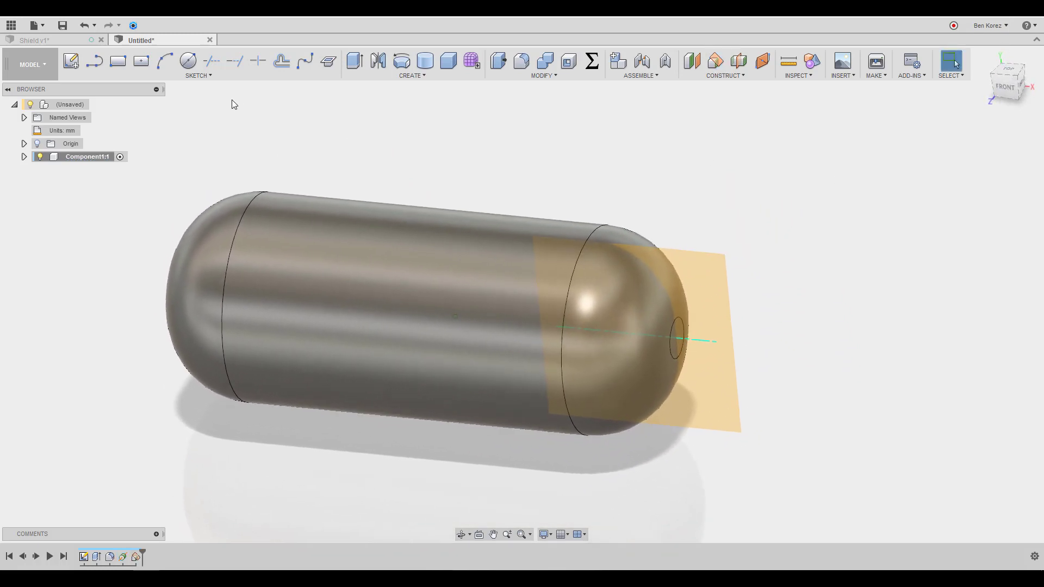
Start a sketch on the new construction plane and insert test02.svg from the Pictures folder into it
click(72, 62)
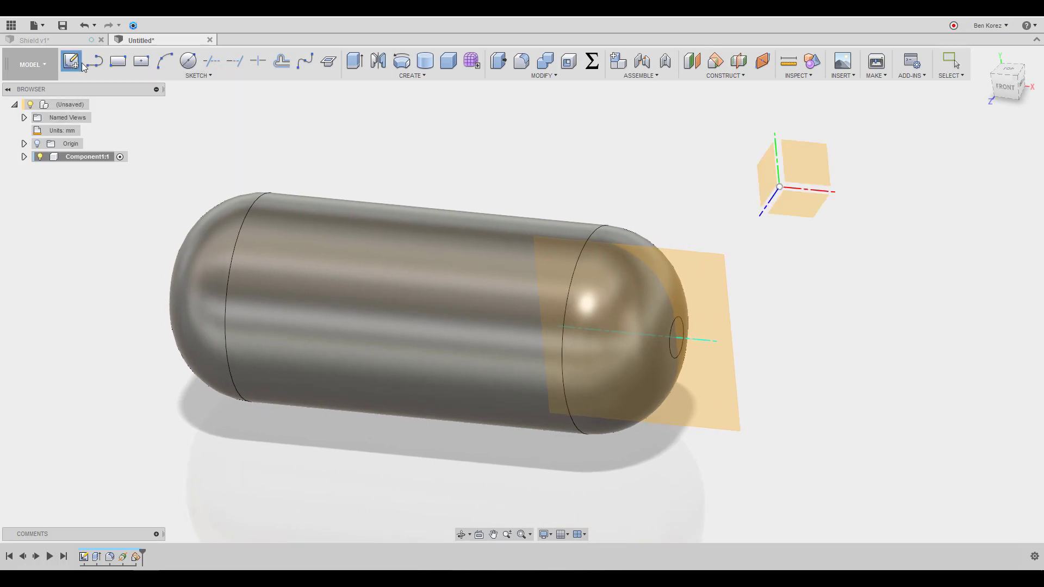
click(710, 276)
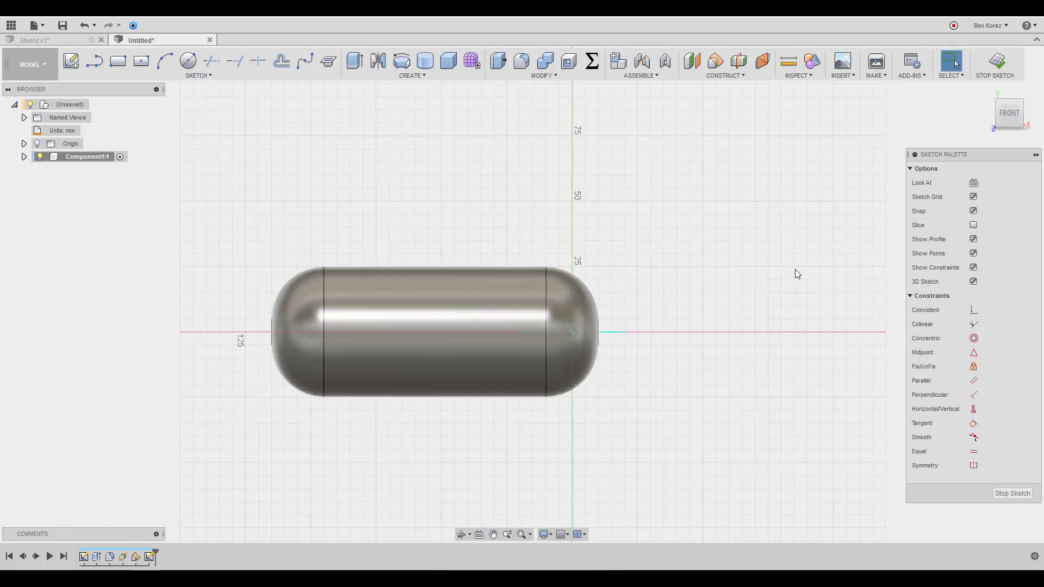
scroll(469, 320, up, 5)
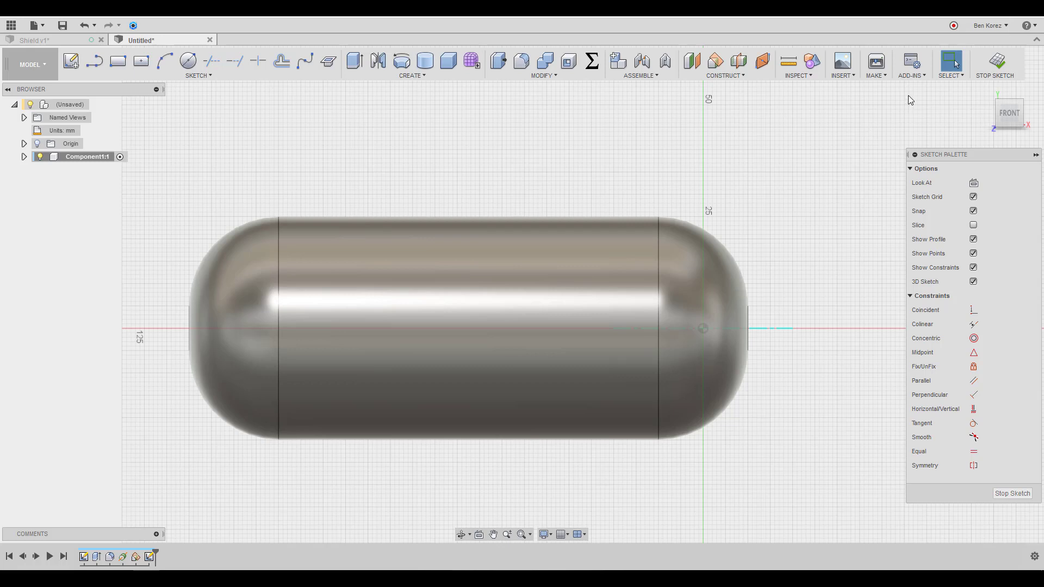
click(844, 76)
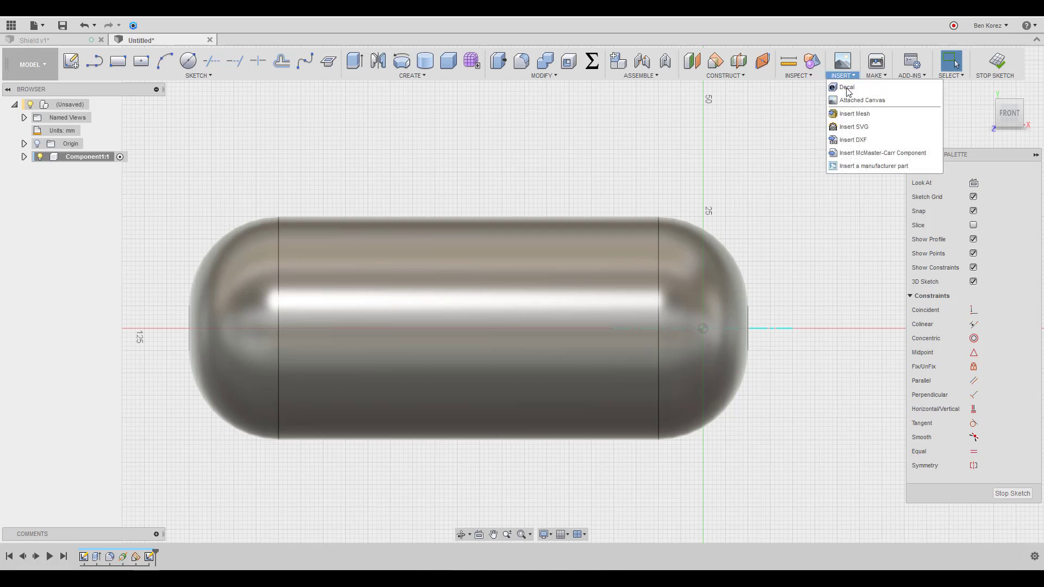
click(852, 128)
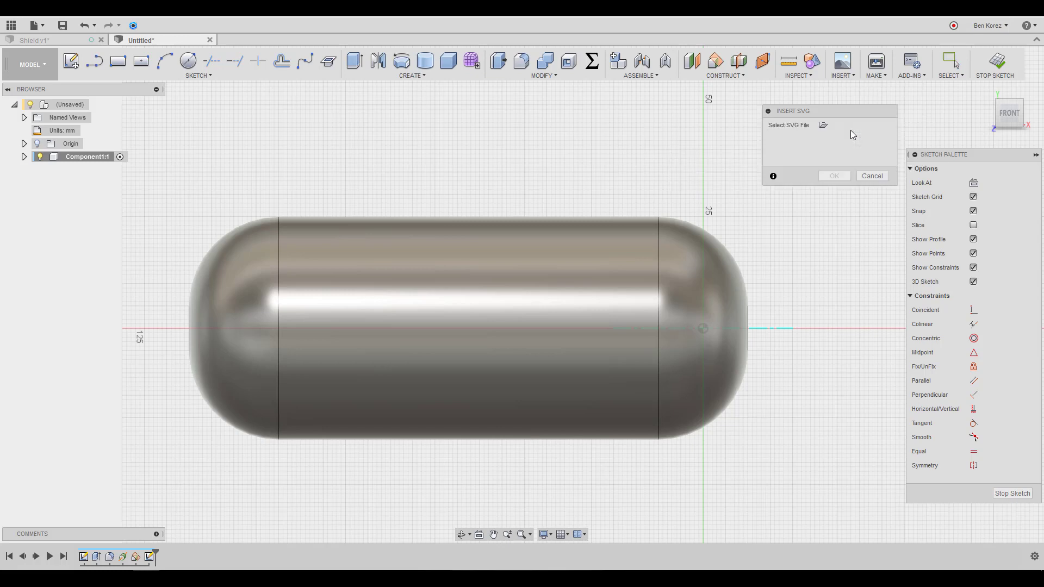
click(823, 126)
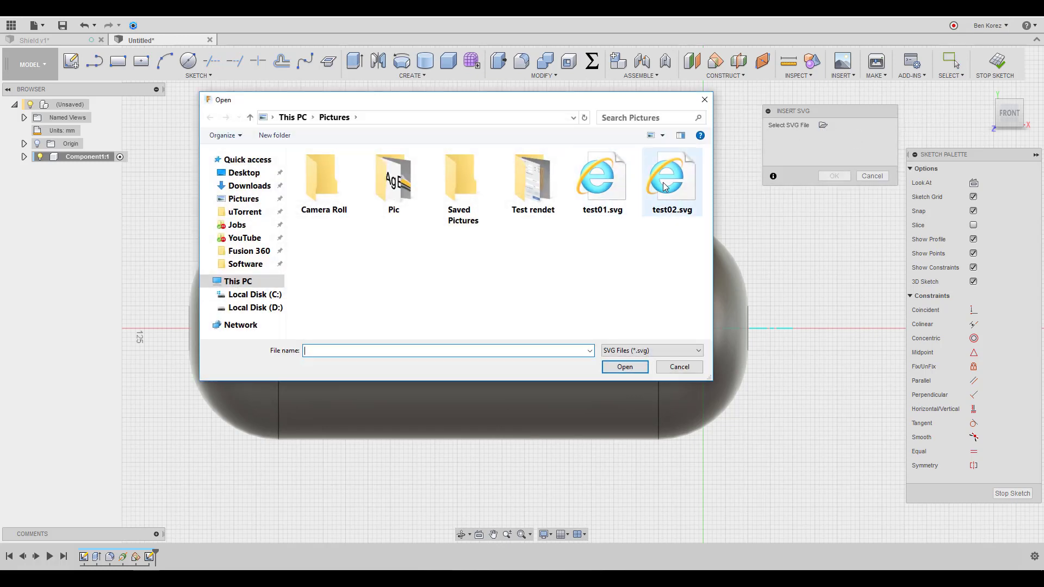
click(664, 186)
click(625, 367)
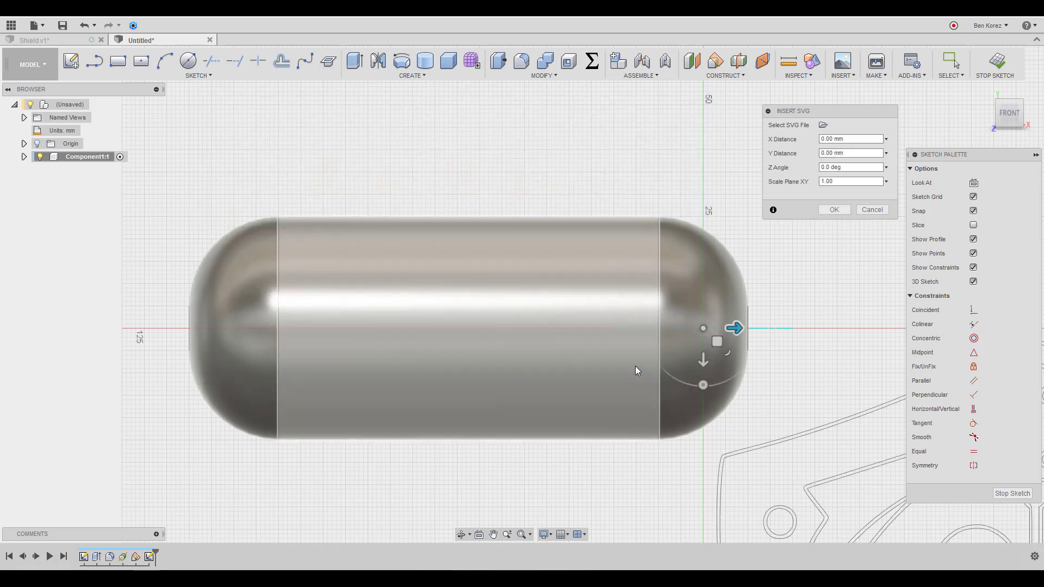
Scale the inserted shield down to fit within the cylinder's height and place it midway along the body
scroll(455, 246, down, 5)
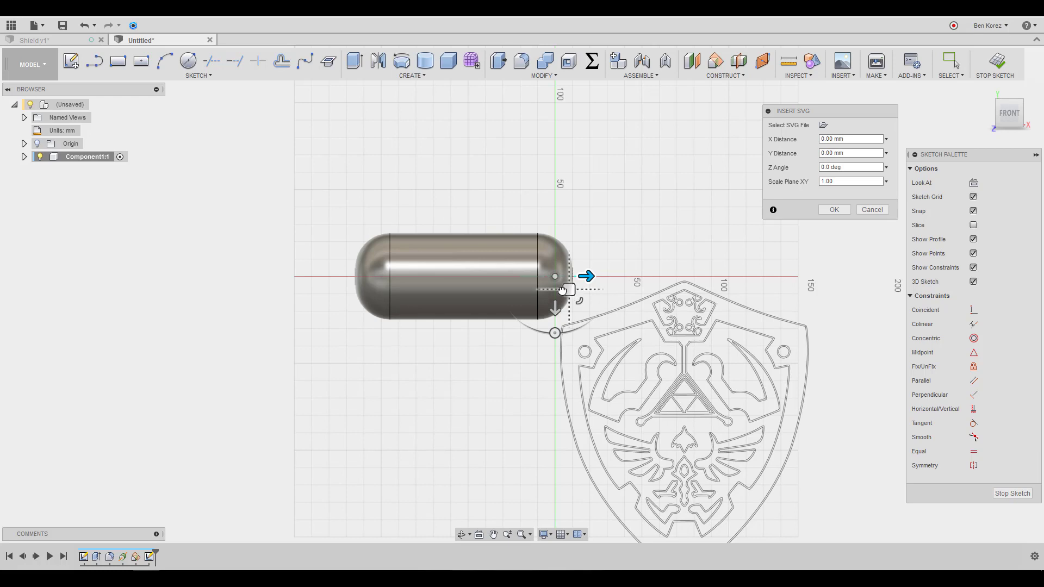
drag(563, 290, 359, 166)
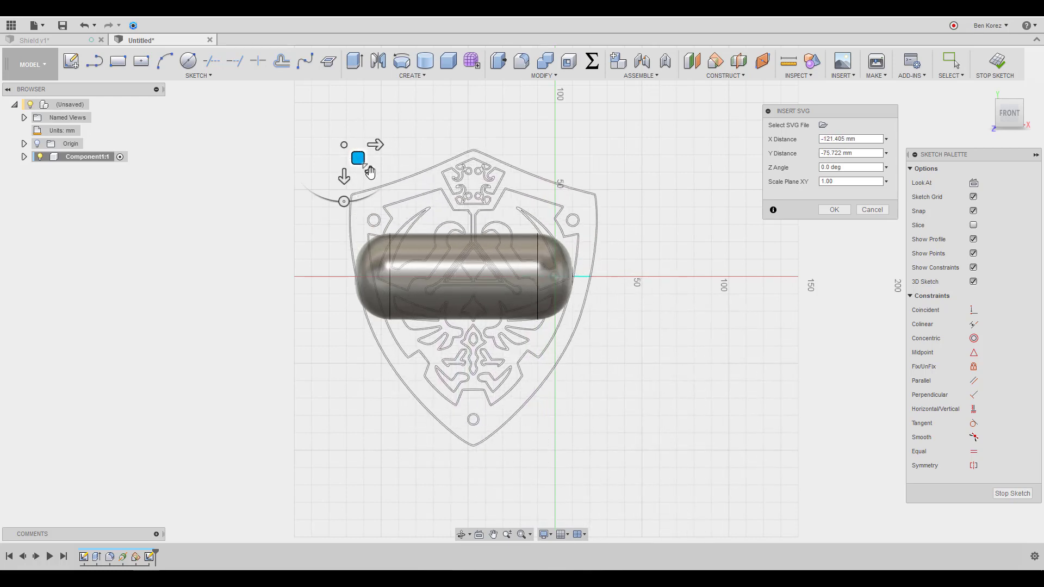
scroll(370, 172, up, 3)
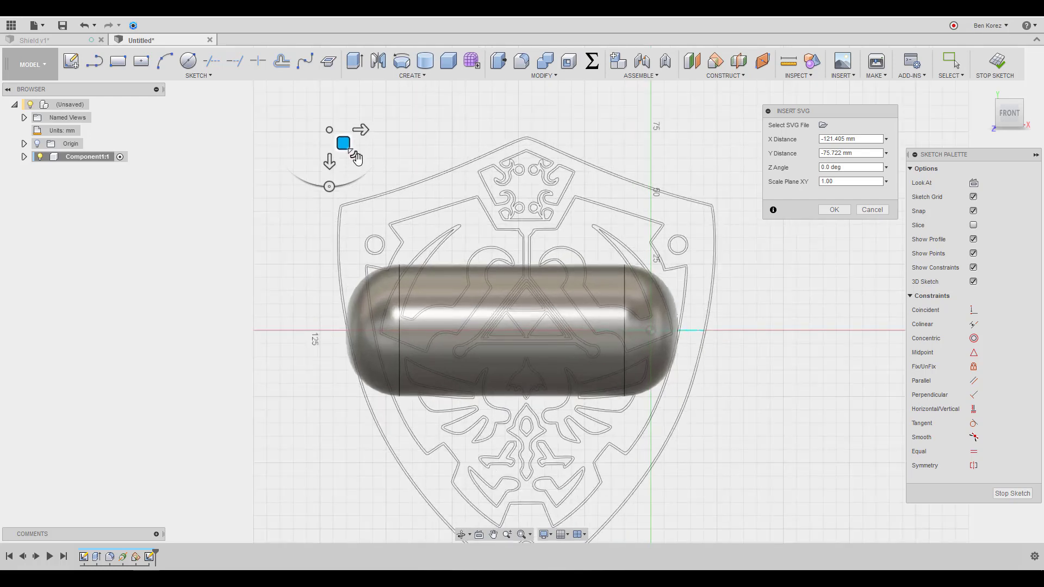
mouse_move(355, 158)
mouse_down()
mouse_move(340, 132)
mouse_move(438, 227)
mouse_move(473, 291)
mouse_up()
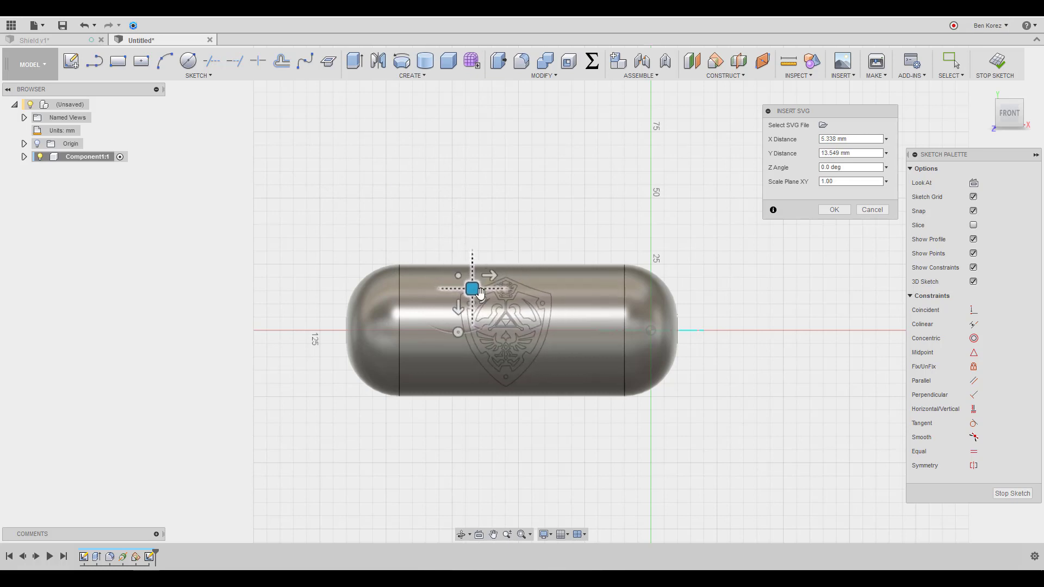
scroll(500, 307, up, 5)
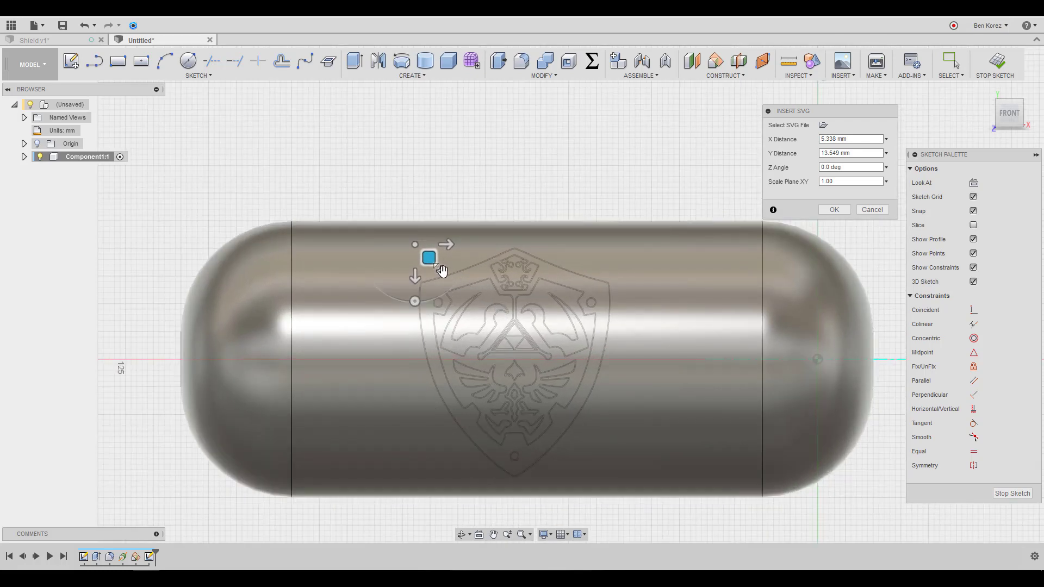
drag(441, 271, 435, 269)
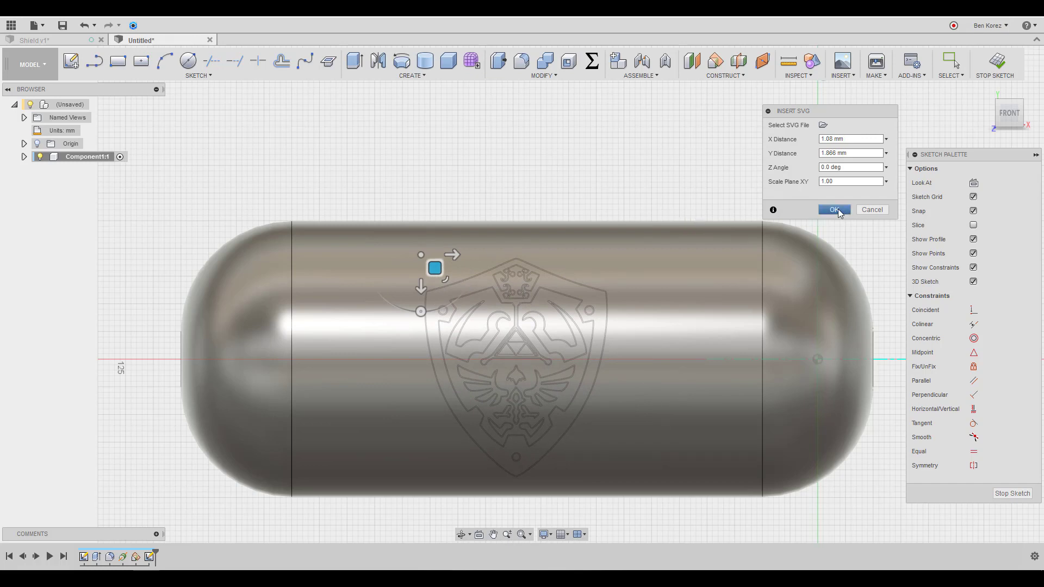
click(837, 209)
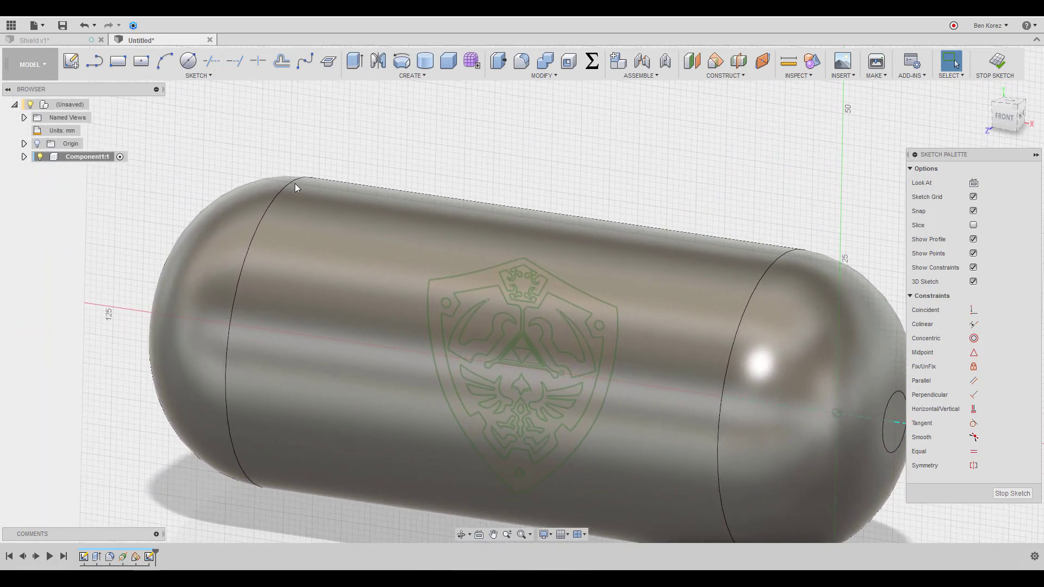
Hide the component's bodies so that only the shield sketch shows
click(25, 157)
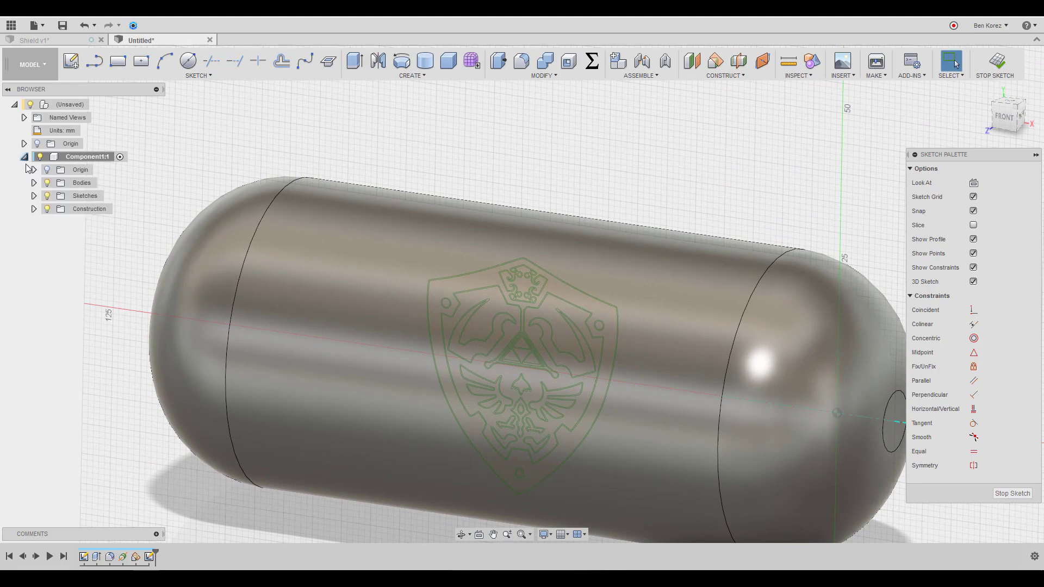
click(47, 183)
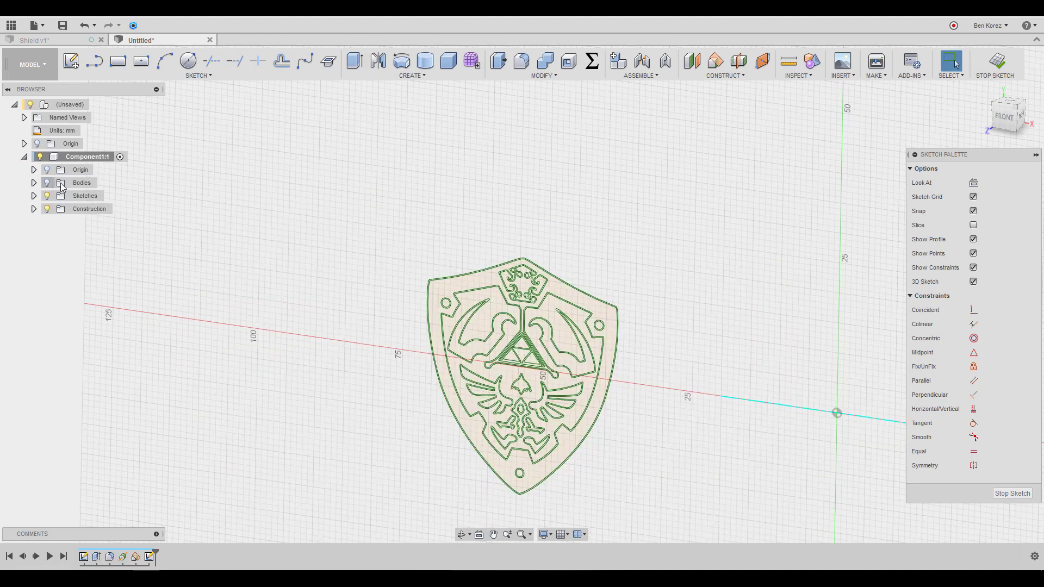
scroll(517, 194, up, 3)
scroll(517, 194, up, 5)
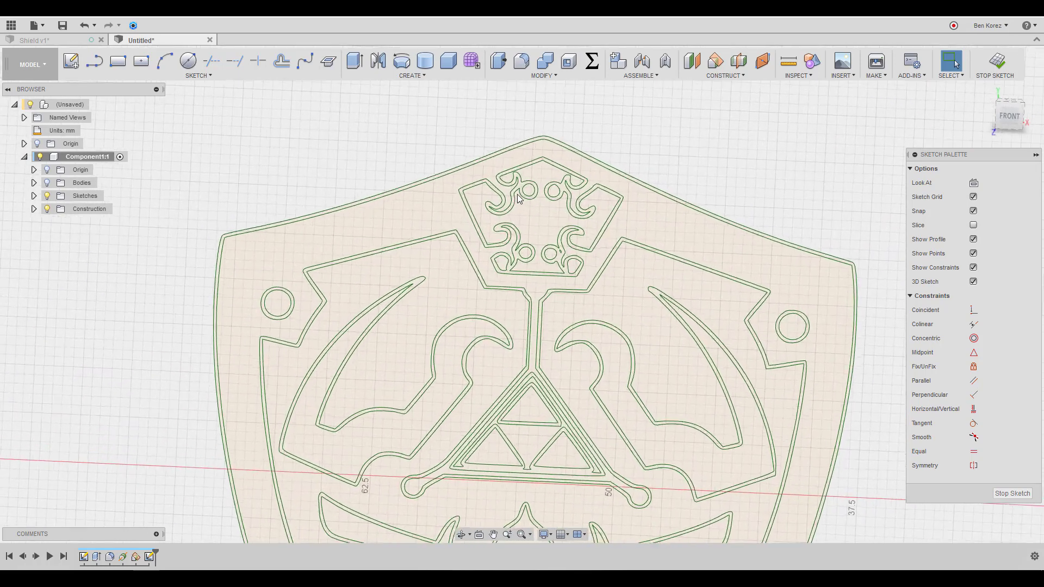
Select the outer and inner outline curves along the shield's upper edge to examine how its contour is built
click(420, 175)
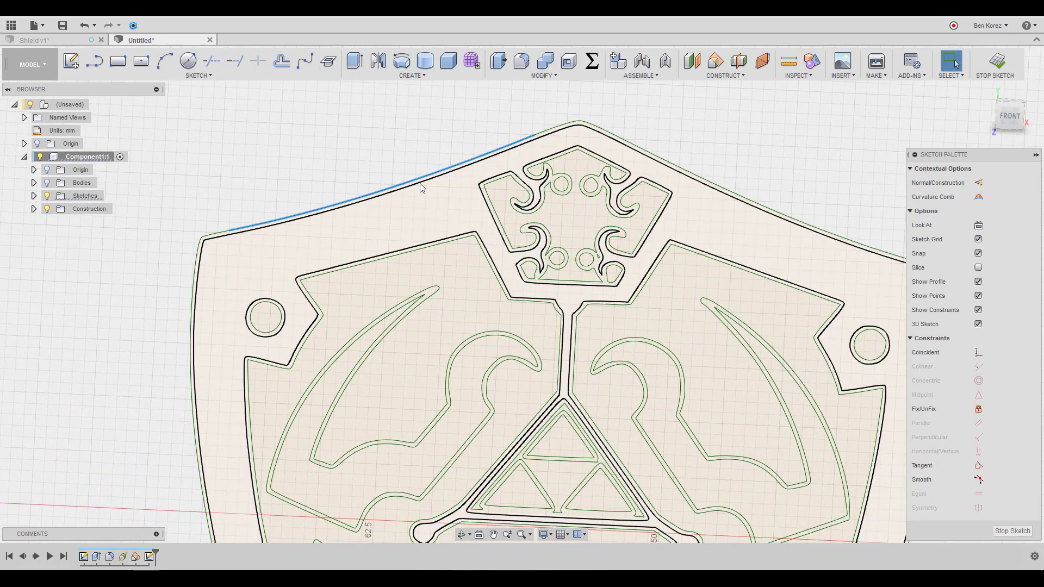
click(420, 184)
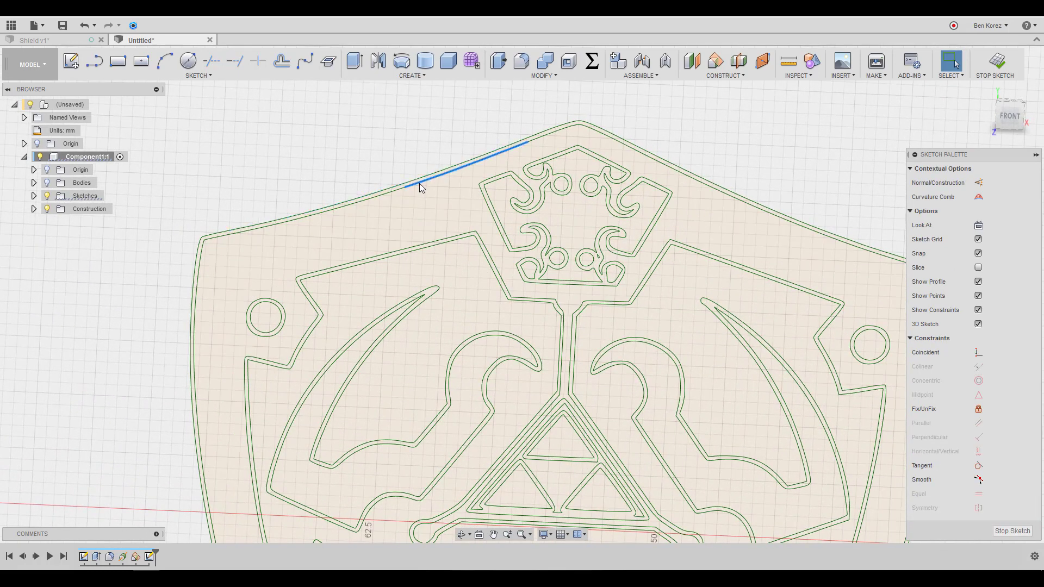
click(389, 191)
click(388, 186)
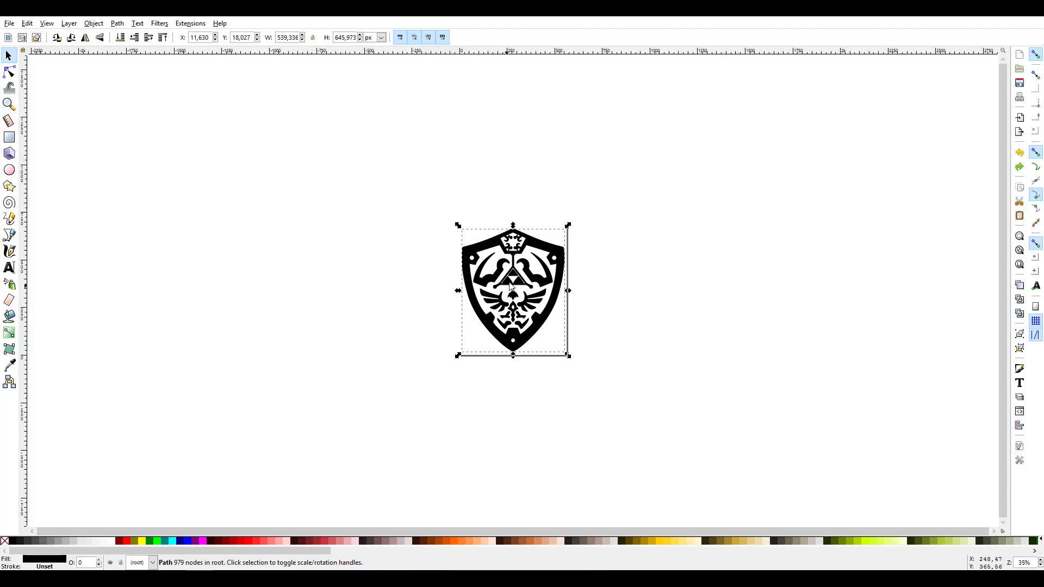
Switch to Inkscape and examine the upper part of the traced shield up close
ctrl+scroll(507, 266, down, 1)
ctrl+scroll(509, 256, up, 8)
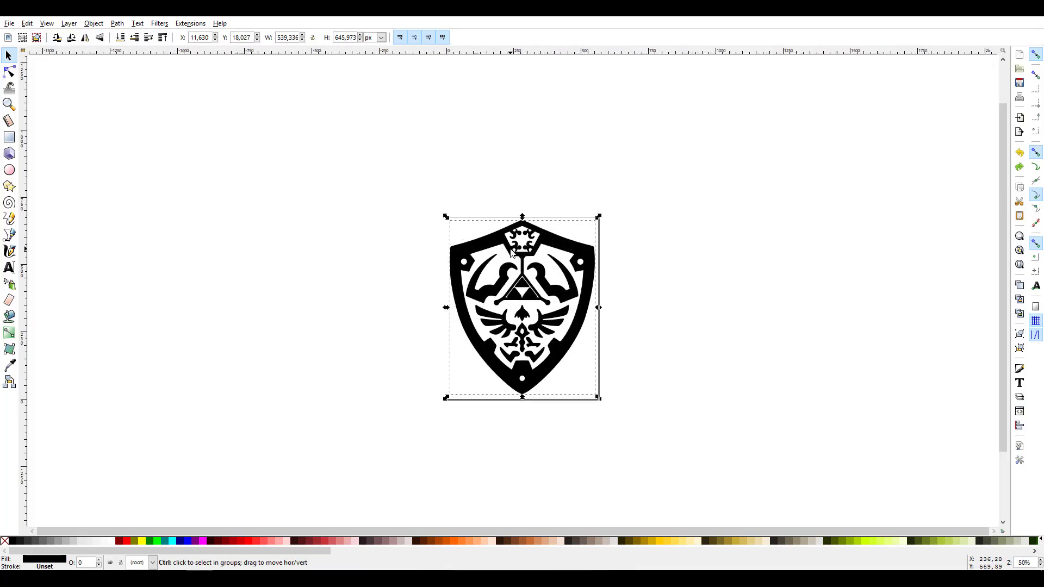
scroll(508, 413, up, 6)
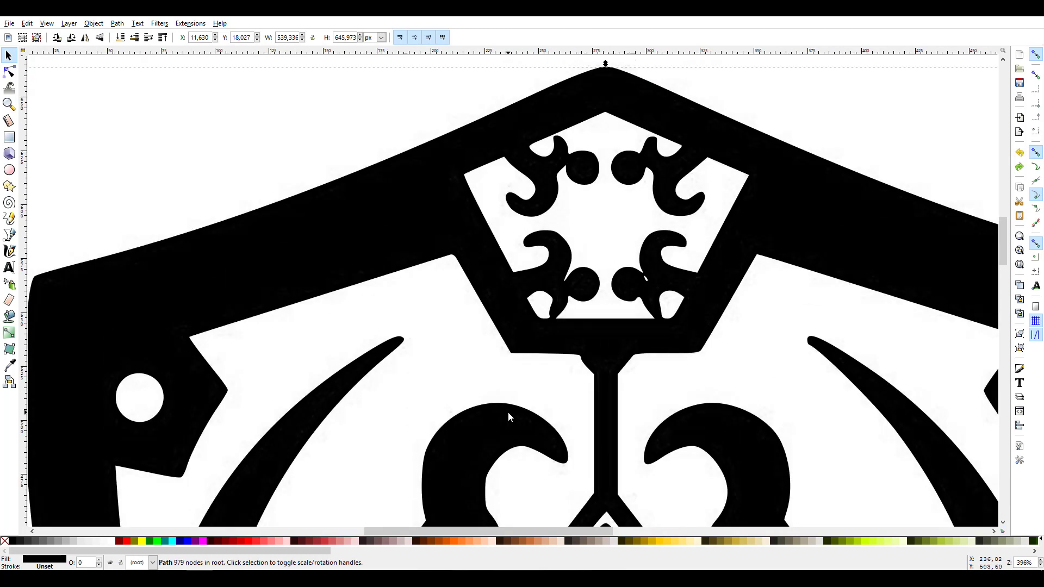
Inspect the traced shield's sloping upper-left outer edge at high magnification and switch back to Fusion 360
ctrl+scroll(435, 231, up, 3)
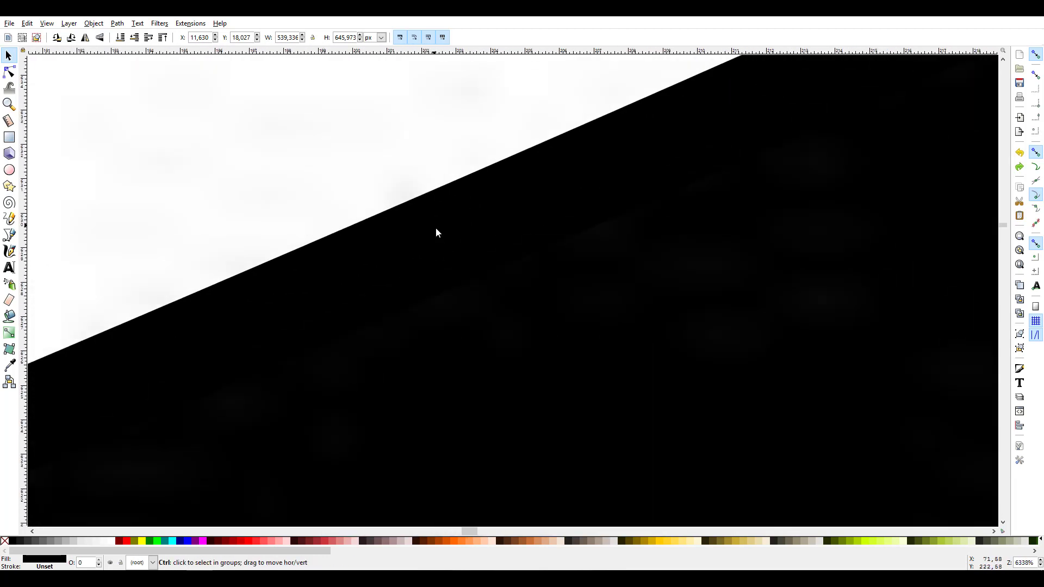
ctrl+scroll(430, 223, down, 3)
ctrl+scroll(426, 217, down, 3)
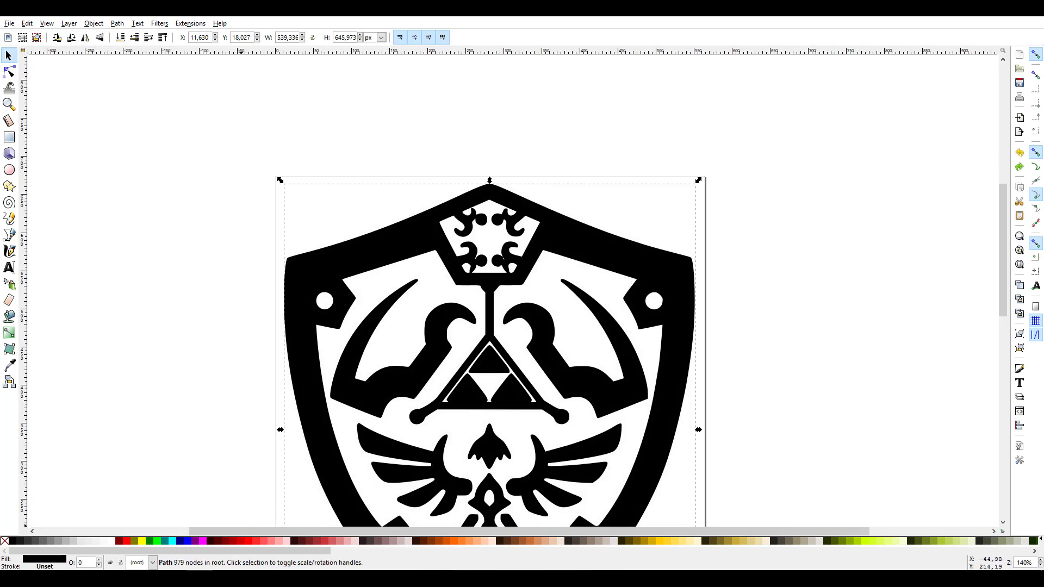
click(120, 533)
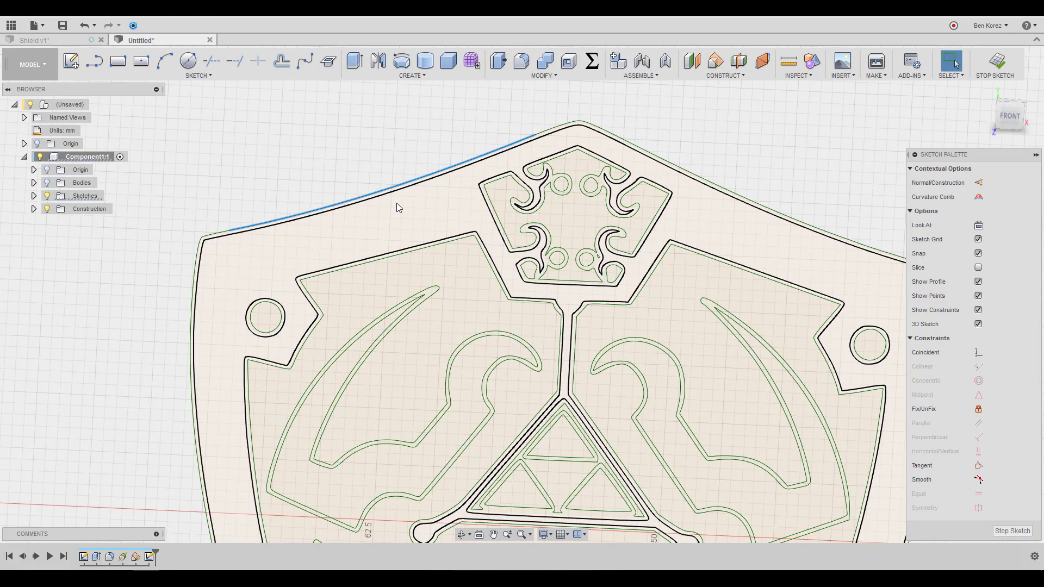
Clear the curve selection and examine the paired contour lines around the shield sketch's upper-left corner, facing the sketch from the front
click(351, 154)
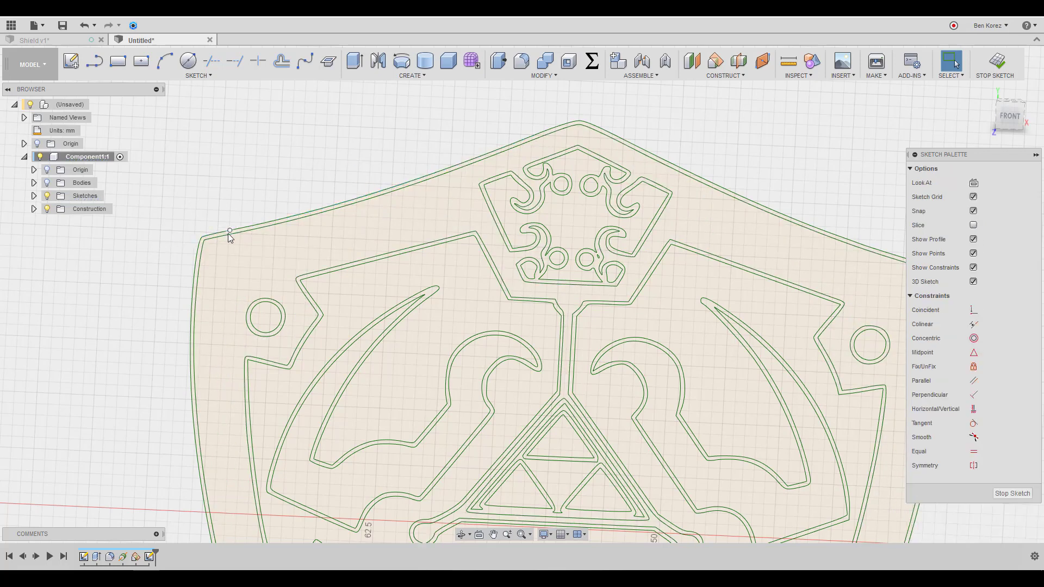
scroll(229, 233, up, 3)
scroll(243, 230, up, 3)
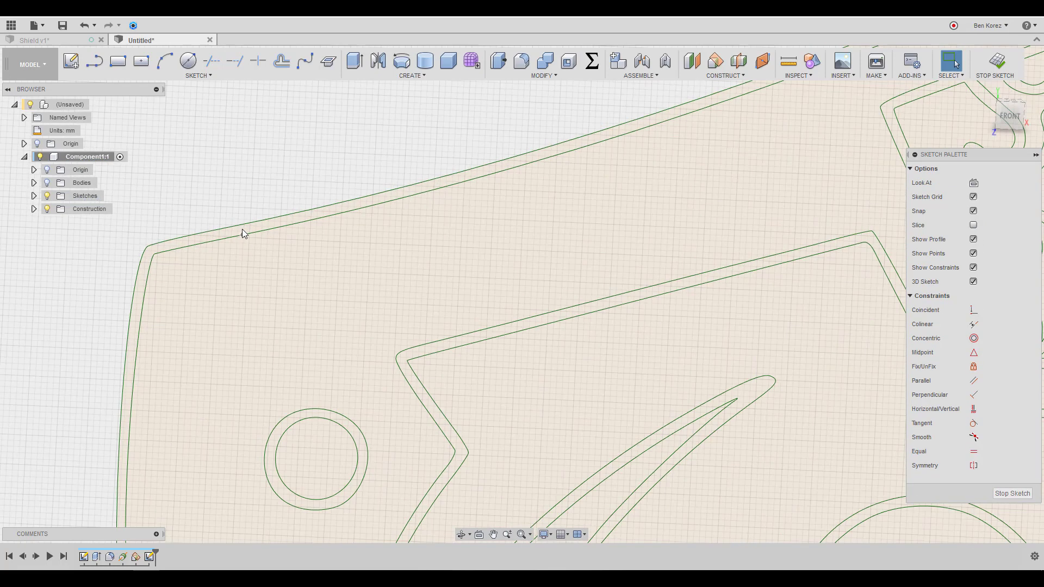
scroll(242, 229, up, 2)
scroll(231, 235, down, 5)
scroll(255, 235, up, 1)
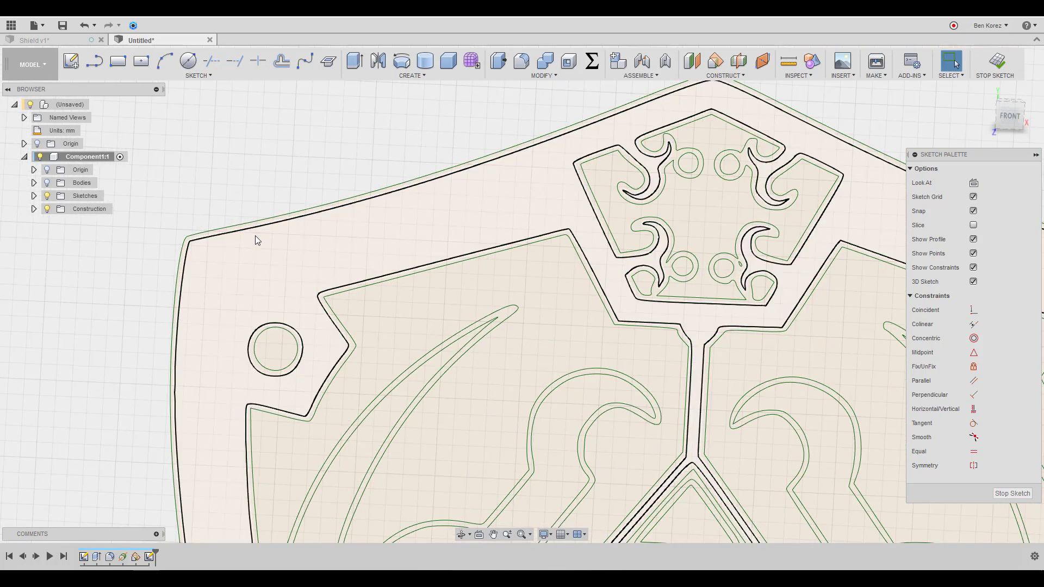
scroll(252, 228, down, 1)
scroll(257, 196, down, 2)
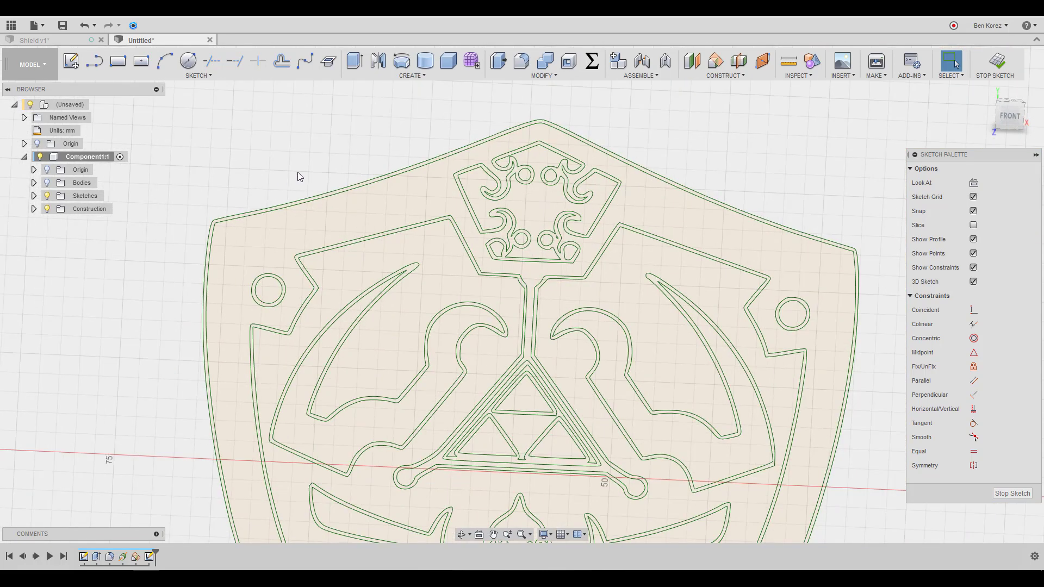
scroll(305, 165, down, 3)
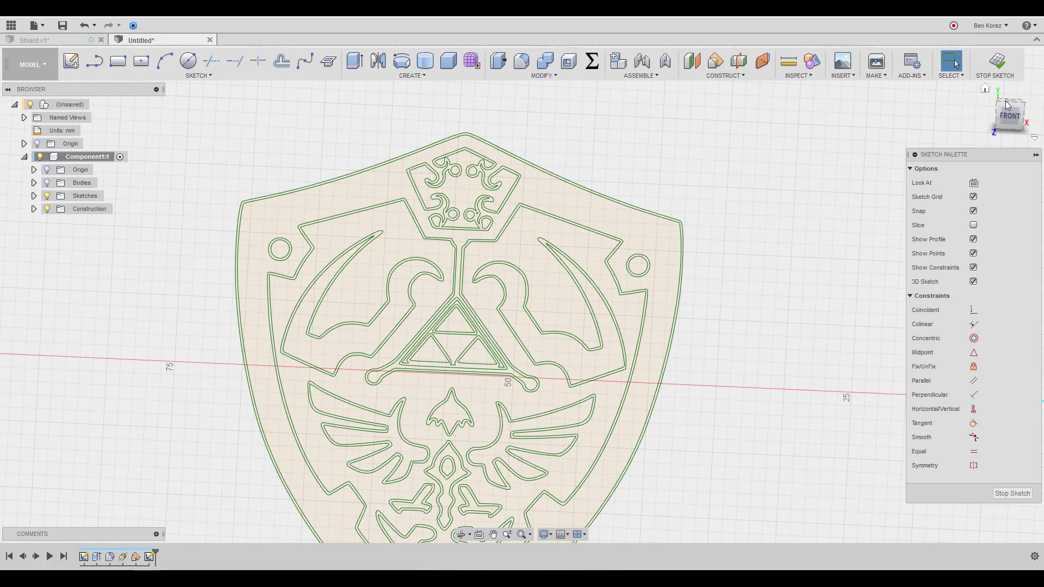
click(1006, 117)
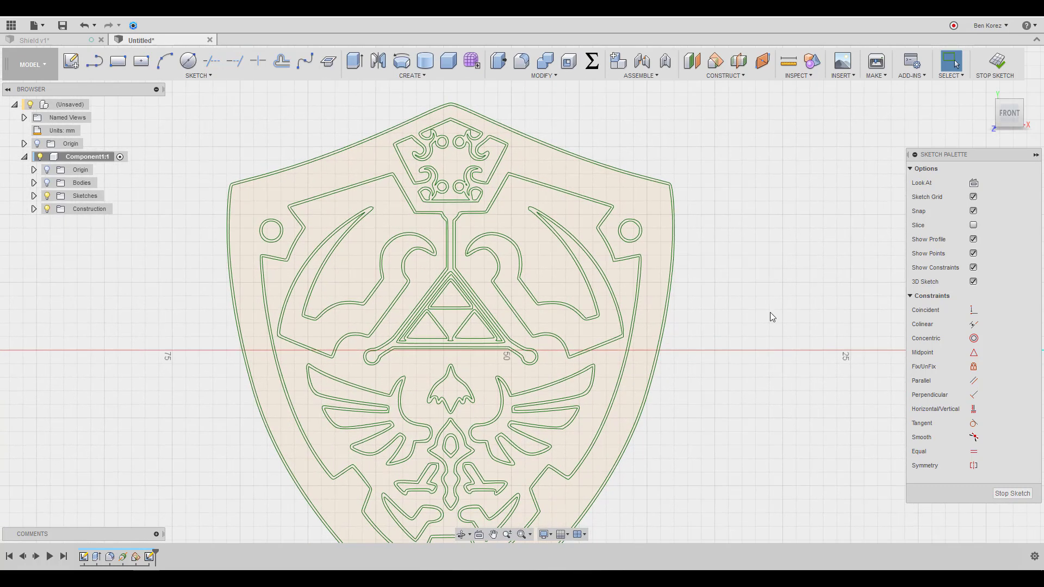
scroll(770, 312, down, 2)
scroll(769, 312, up, 2)
scroll(770, 312, down, 1)
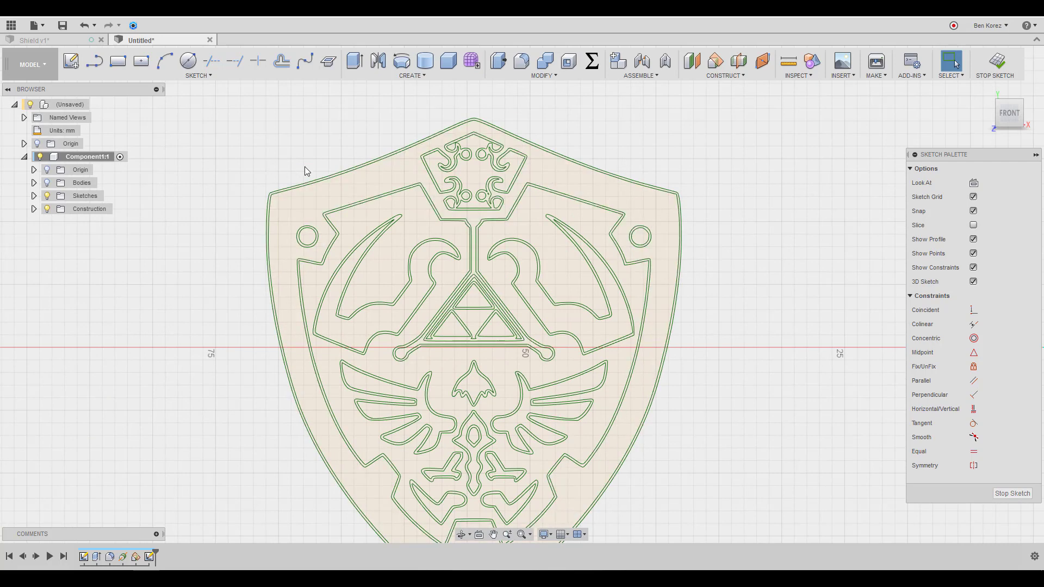
scroll(343, 155, up, 1)
scroll(352, 169, up, 2)
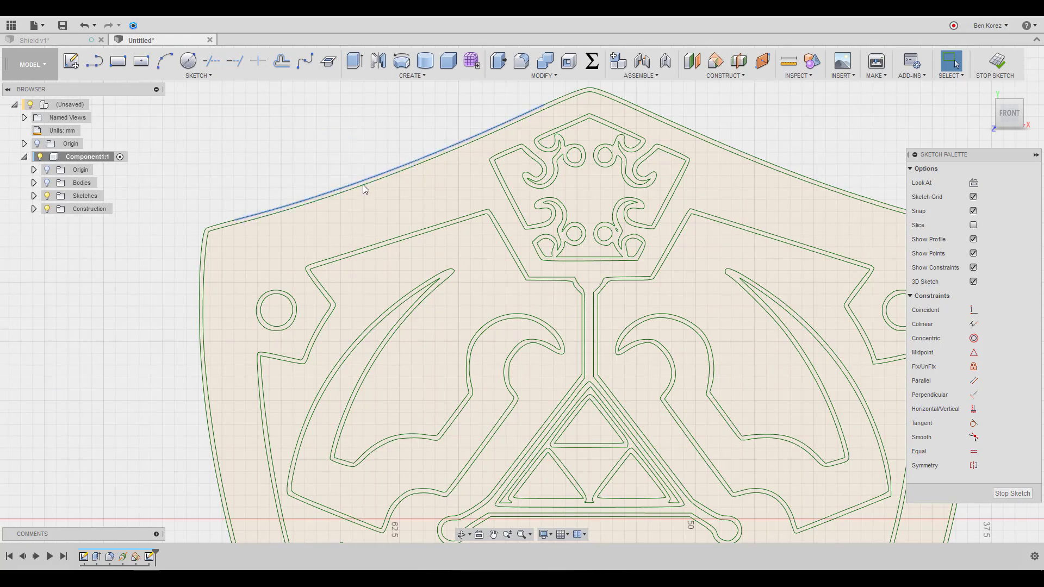
Try deleting the outer contour curve along the shield's upper-left edge, and undo the deletion
click(363, 184)
click(349, 166)
click(351, 184)
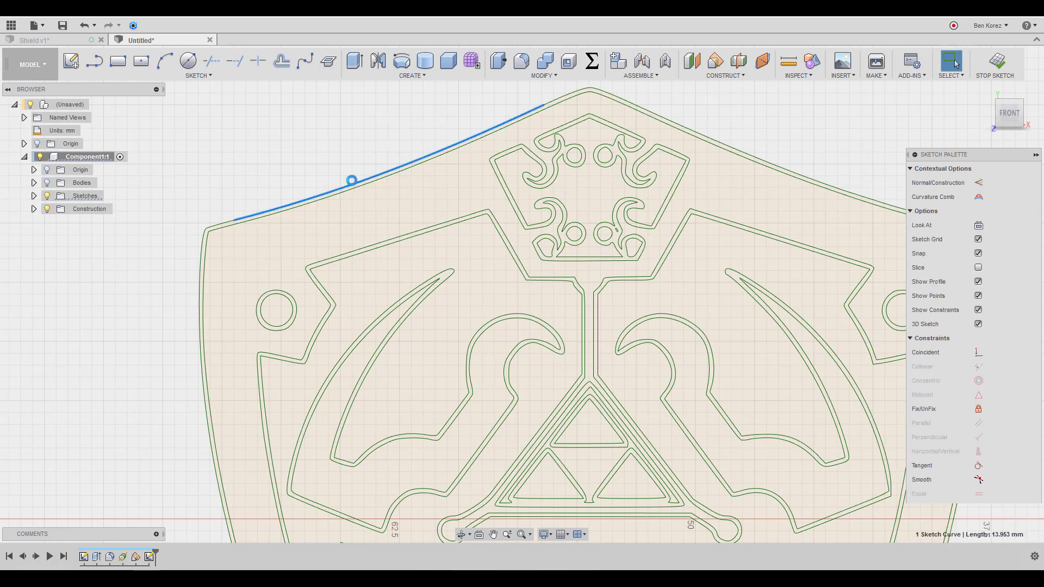
click(314, 162)
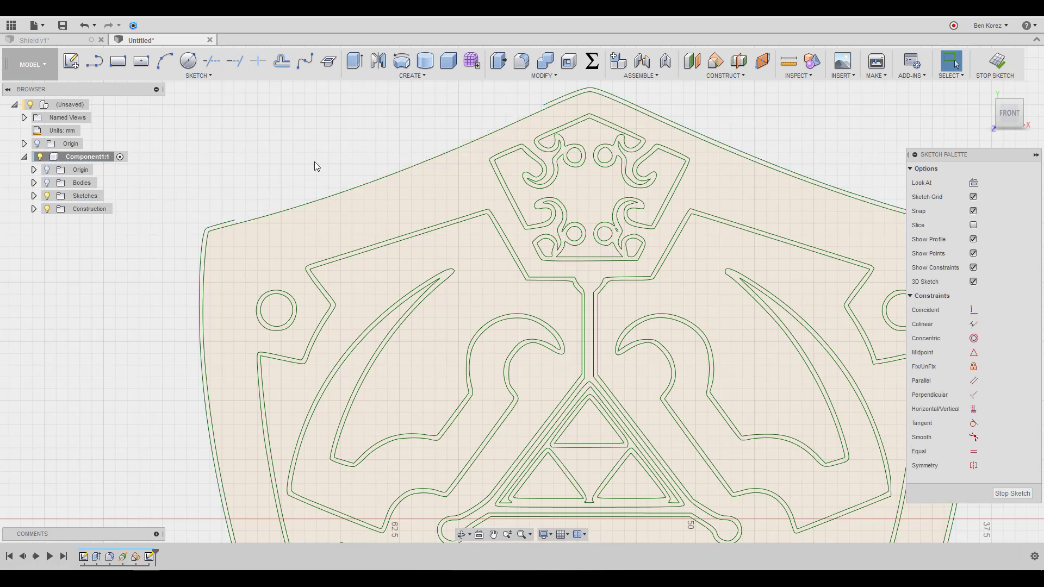
key(ctrl+z)
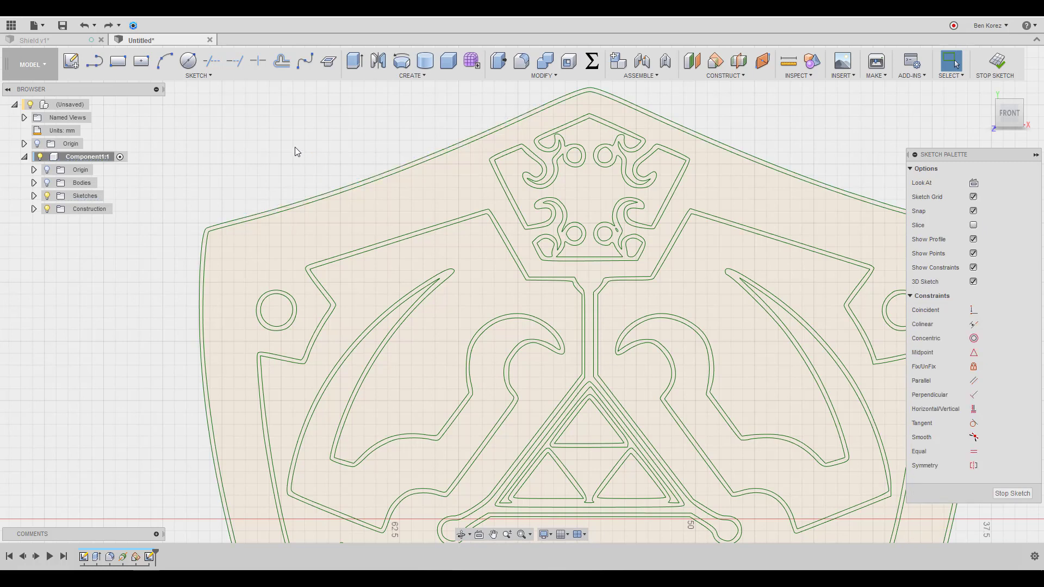
Try the Trim tool on the shield's contour lines around the crest near the top, and undo the trims
click(214, 64)
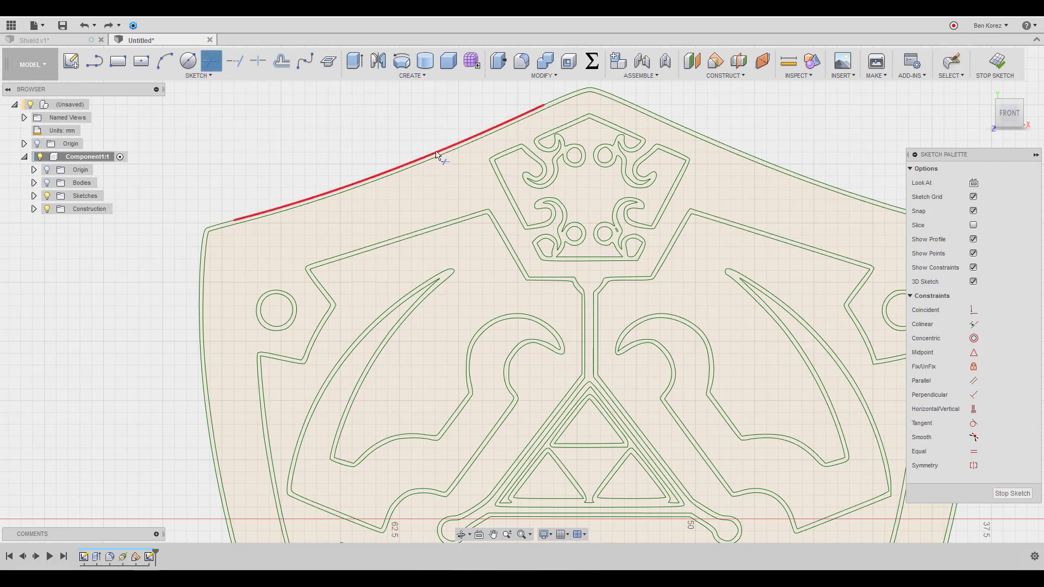
click(462, 156)
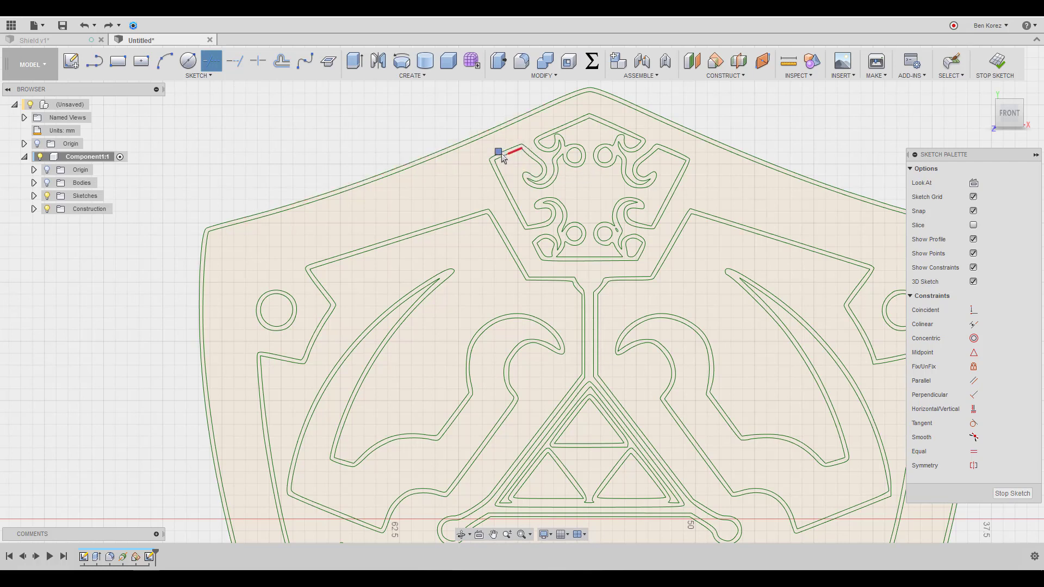
click(507, 153)
click(550, 217)
key(Escape)
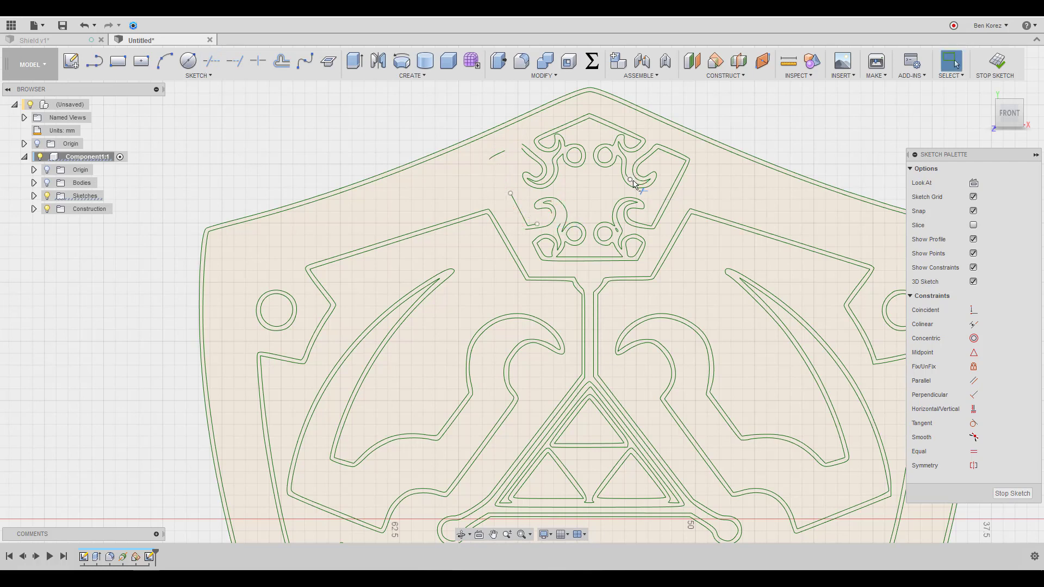
key(ctrl+z)
Show the component's bodies again and finish the shield sketch
scroll(410, 175, down, 6)
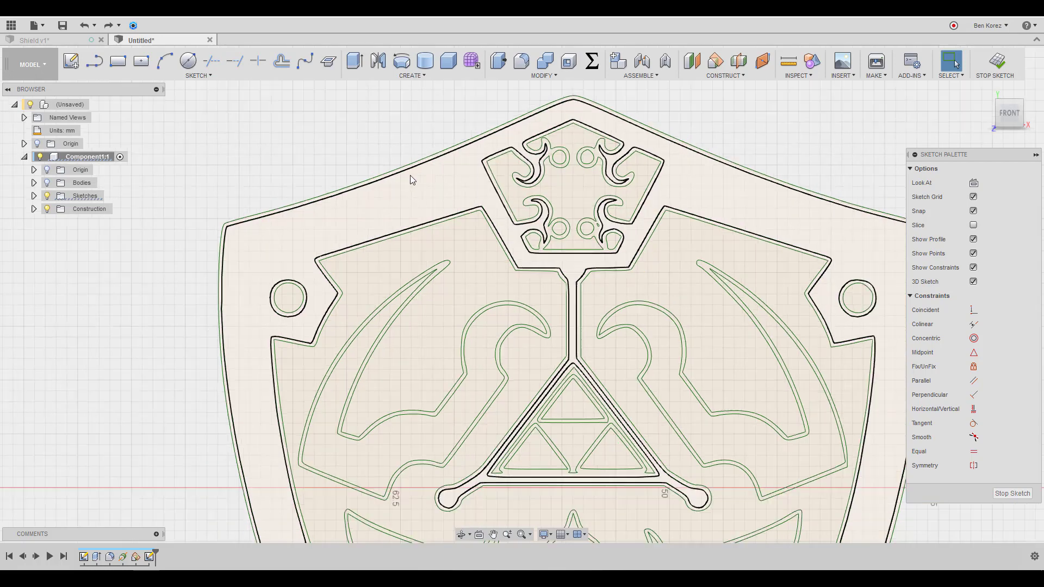
scroll(680, 169, down, 1)
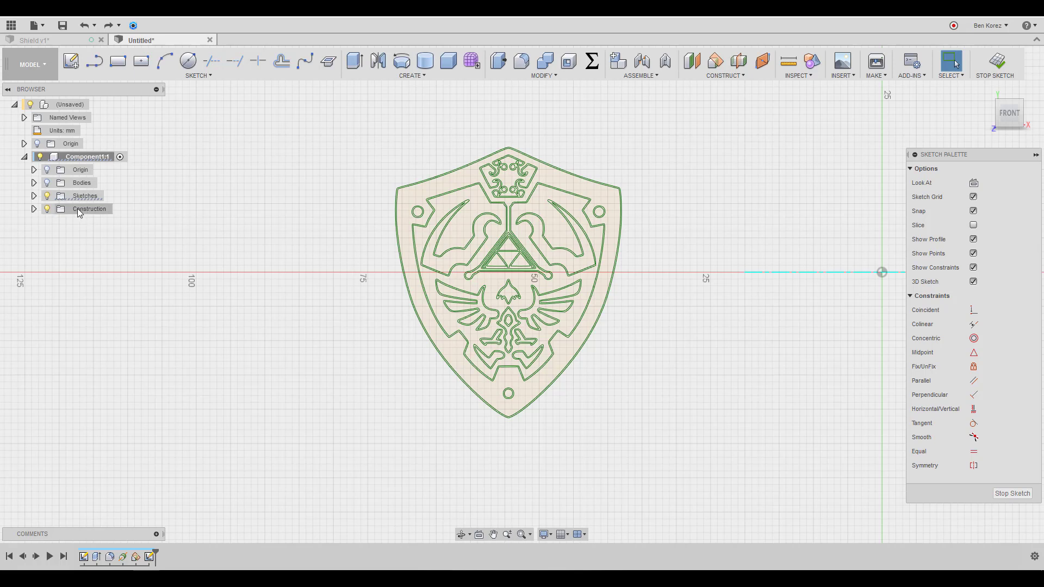
click(48, 182)
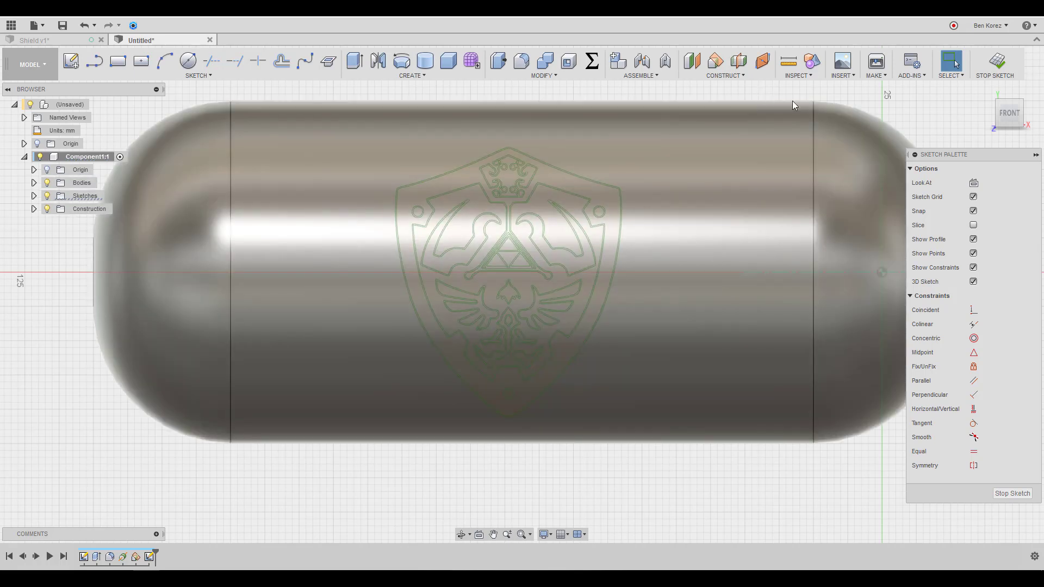
click(998, 62)
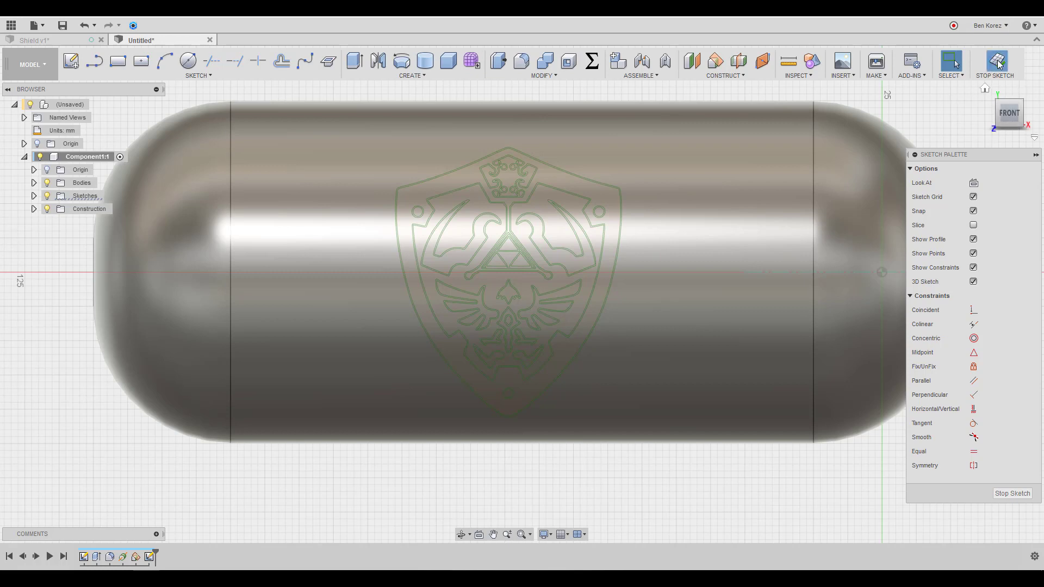
click(998, 64)
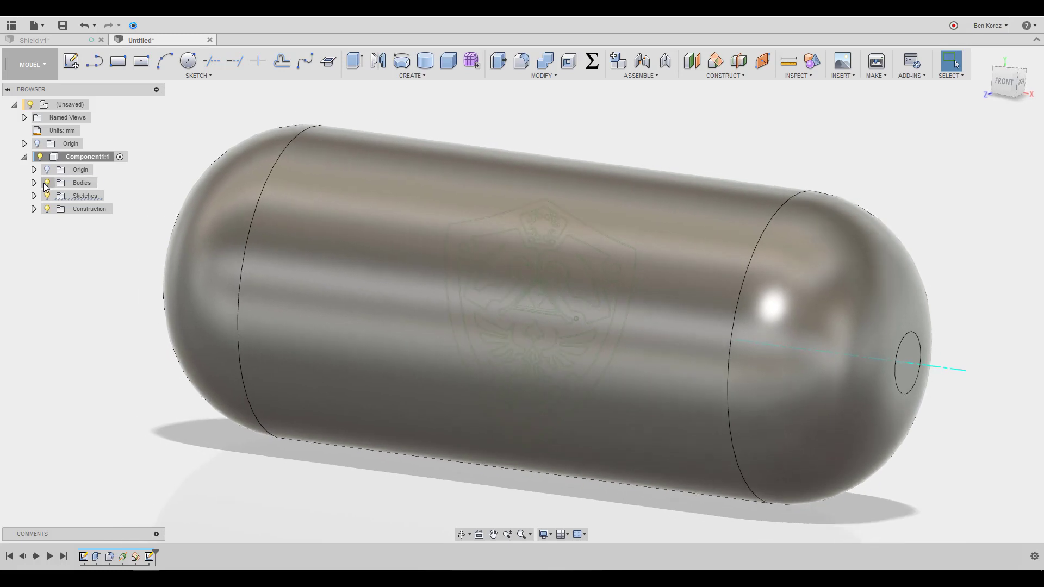
Hide the component's bodies and start an Extrude with the shield's main frame and its thin outer border strip as profiles
click(47, 183)
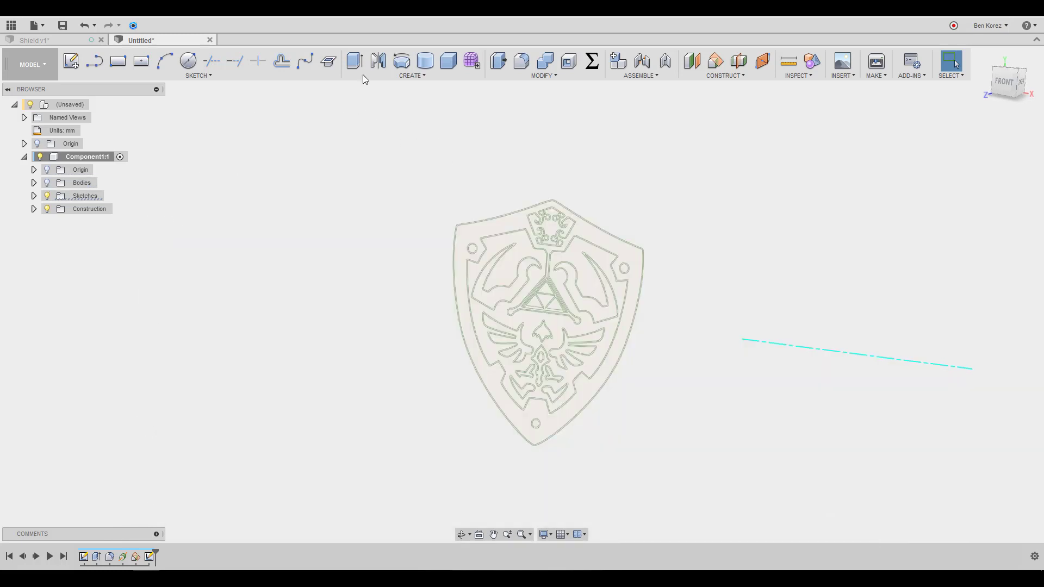
click(353, 63)
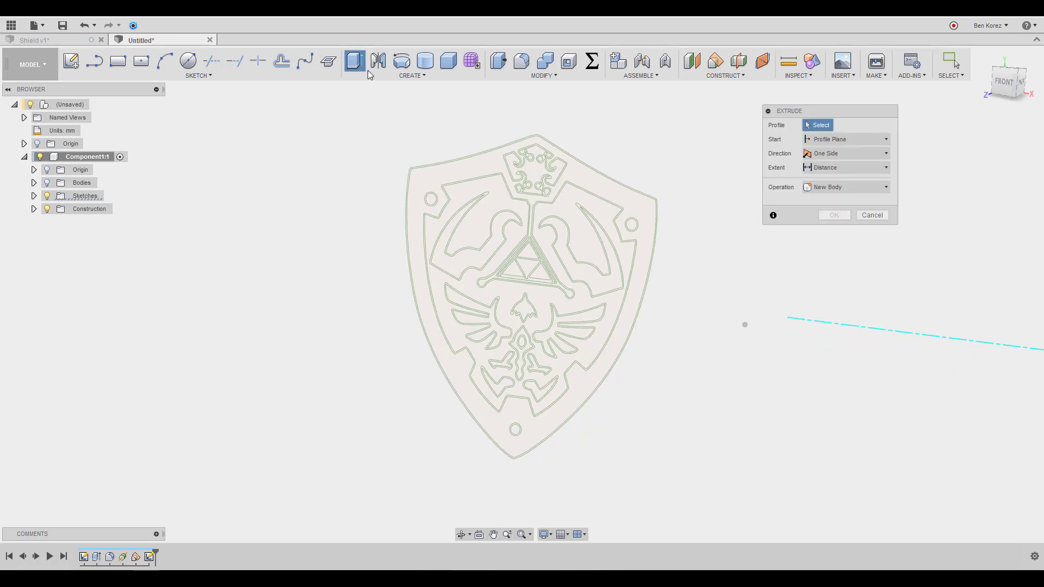
click(426, 171)
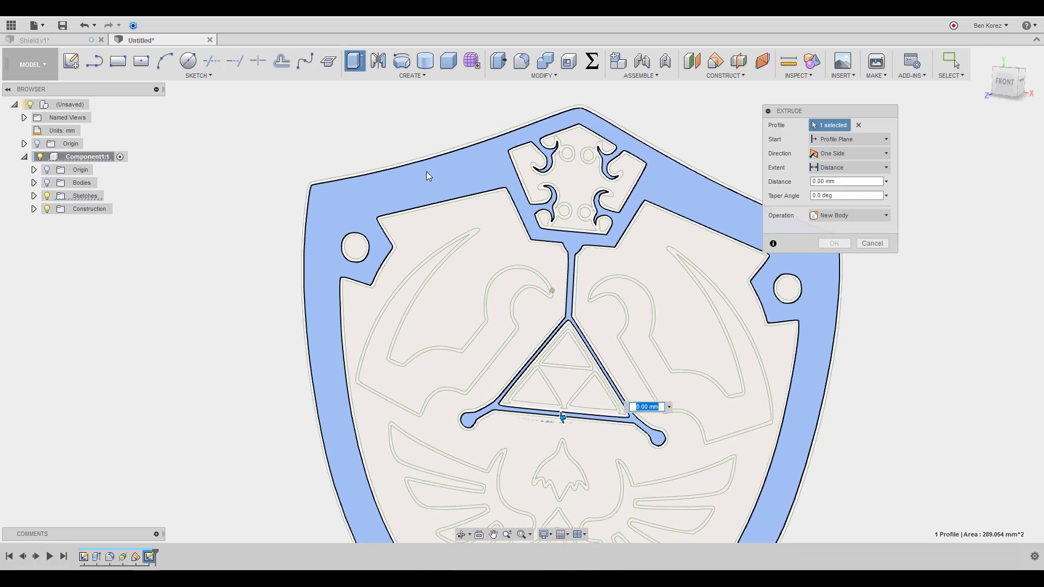
scroll(426, 171, up, 4)
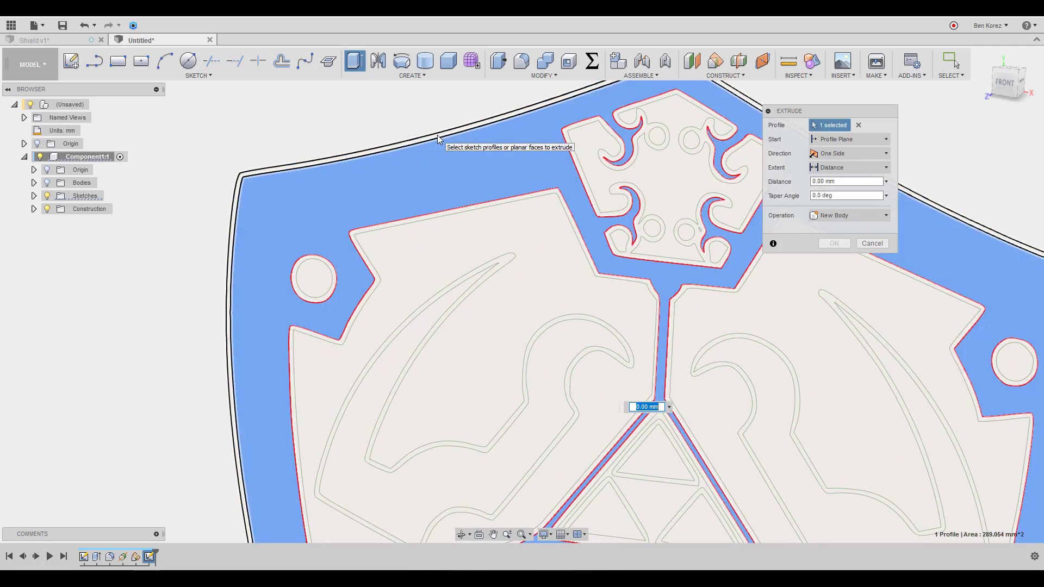
click(439, 139)
scroll(419, 182, down, 5)
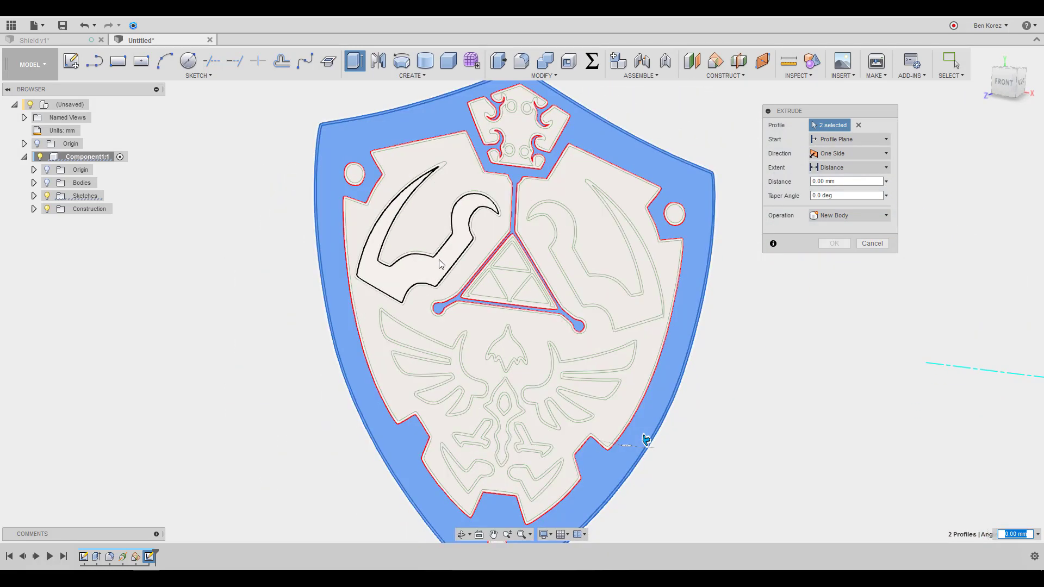
Add the two curved horn shapes and both wings to the extrusion profiles
click(439, 260)
click(576, 261)
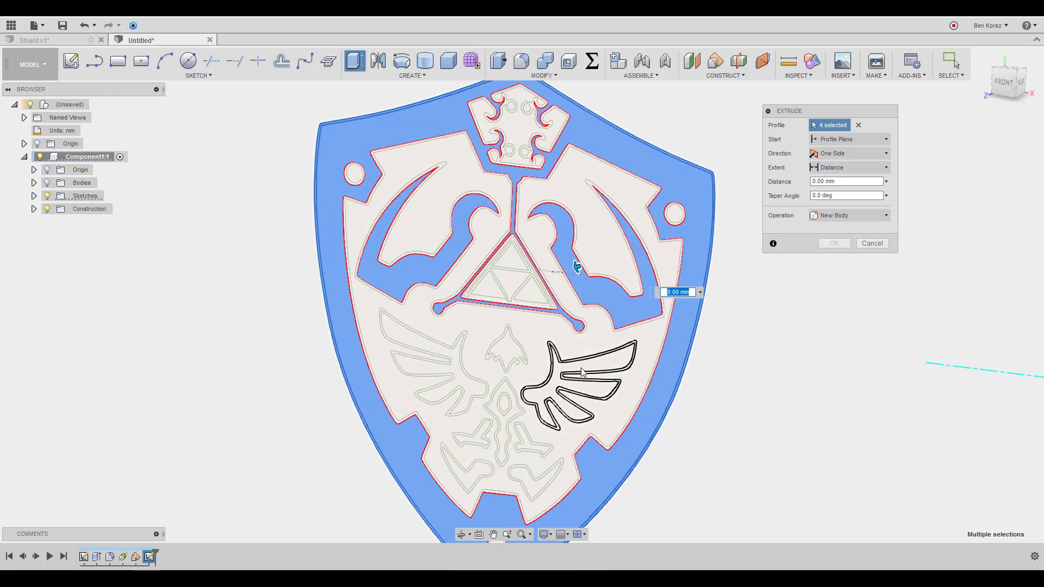
click(578, 379)
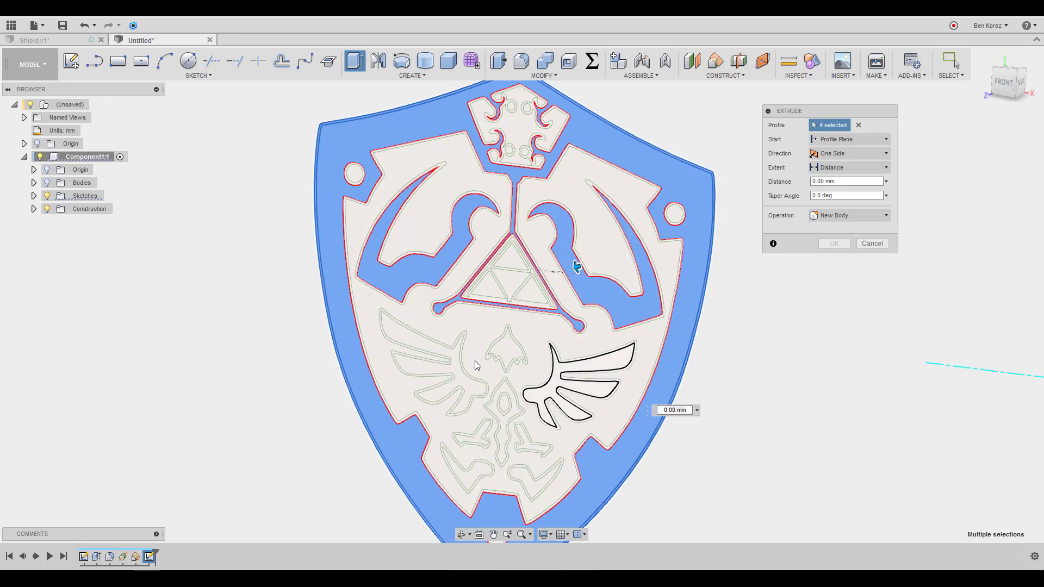
click(430, 349)
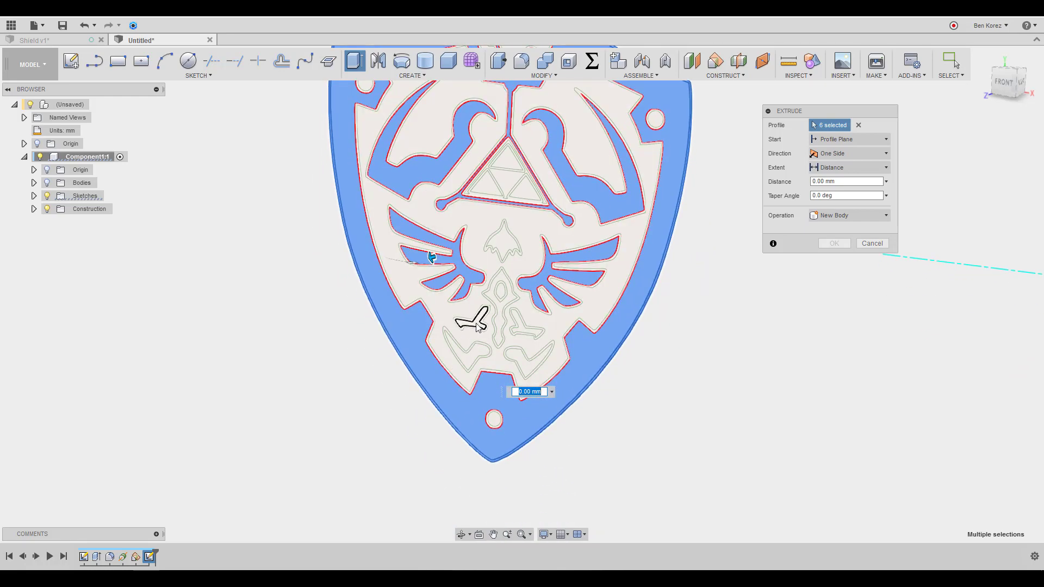
Add the small emblem shapes between and below the wings, including the claws, central body, tail shapes and head, to the extrusion profiles
click(474, 321)
click(497, 323)
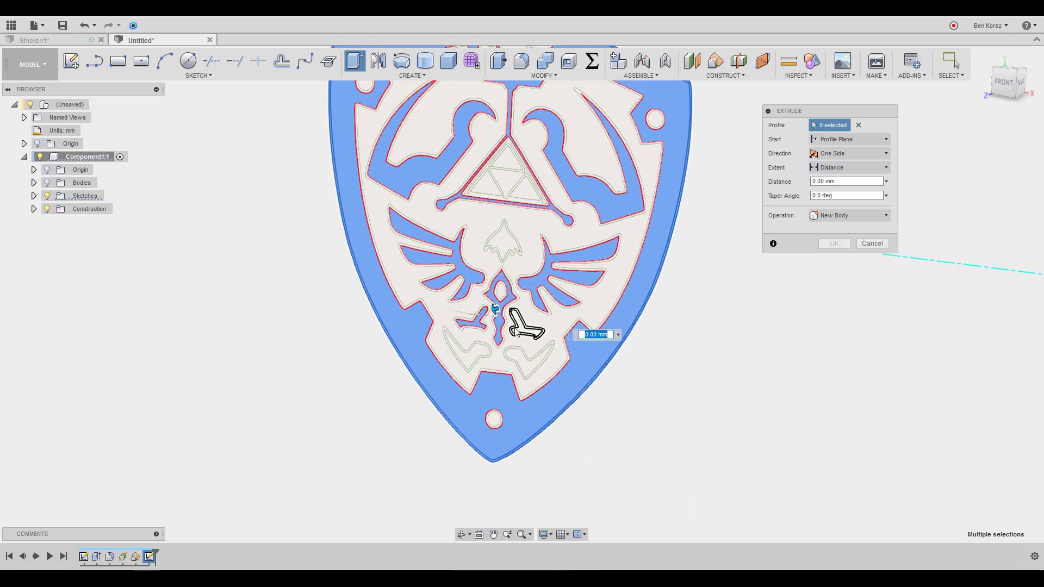
click(522, 326)
click(523, 362)
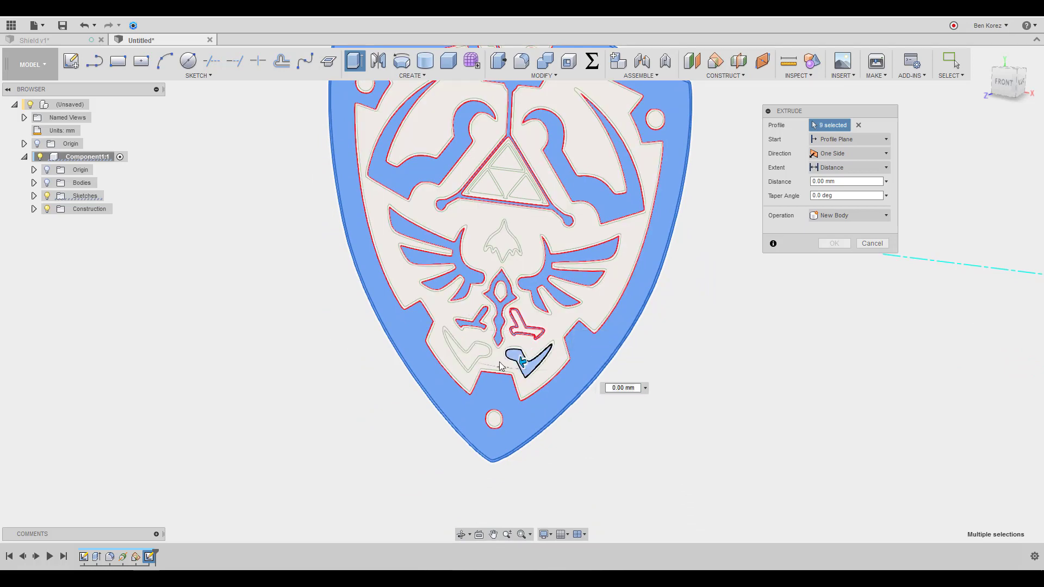
click(467, 361)
click(504, 247)
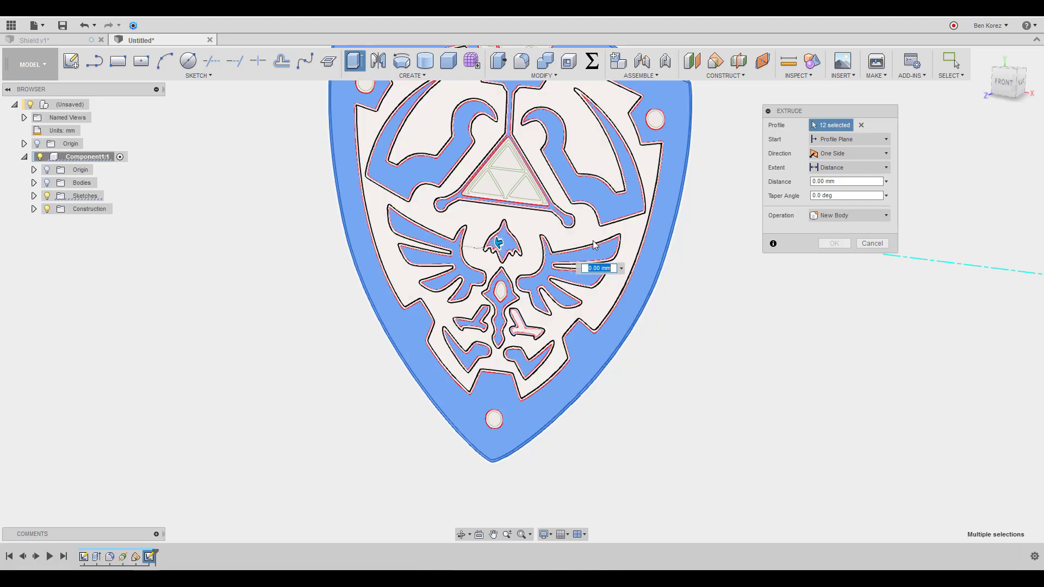
scroll(595, 245, up, 5)
scroll(594, 246, down, 5)
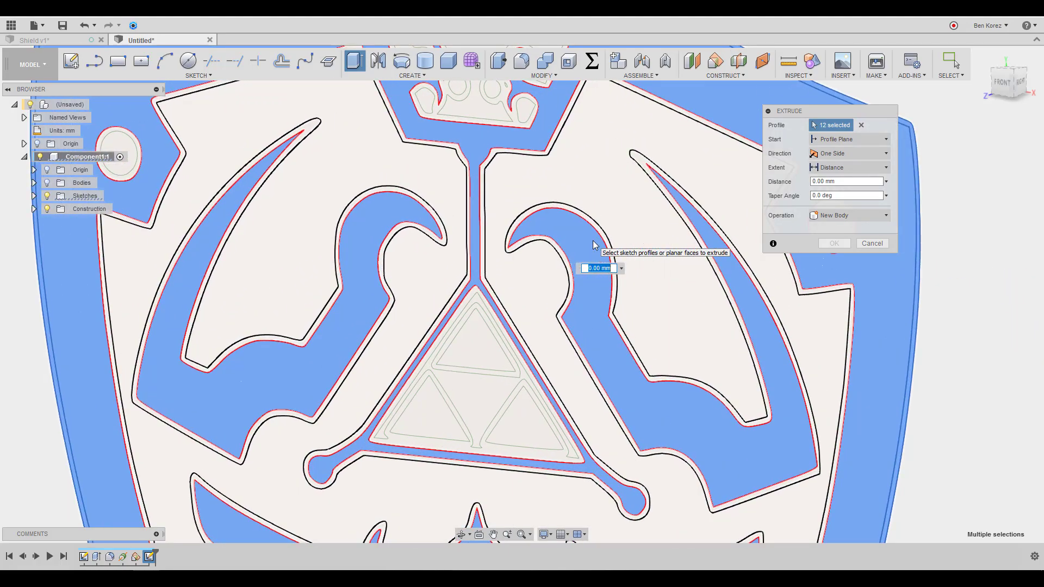
scroll(637, 147, down, 5)
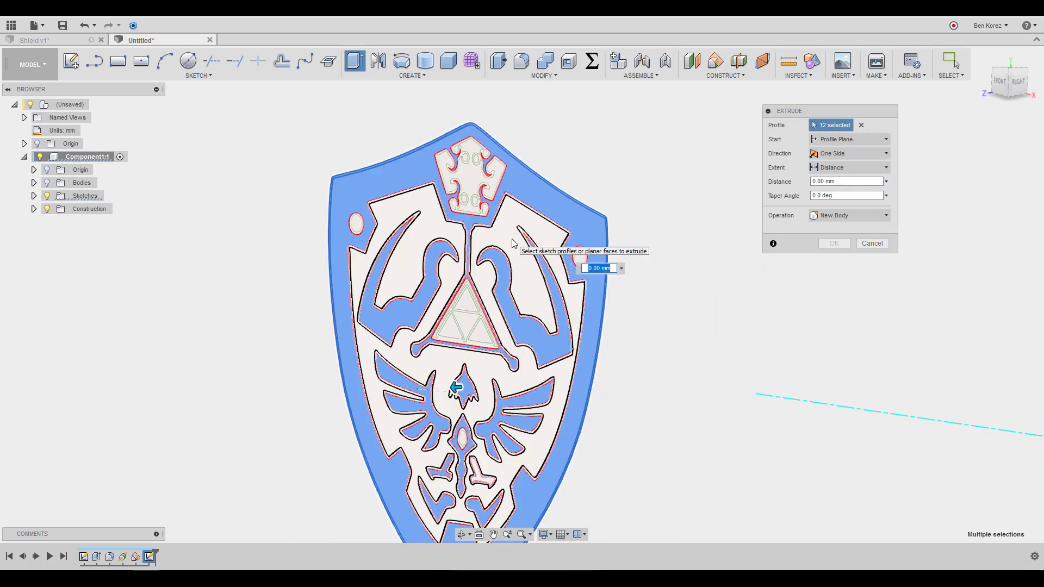
Clear the extrusion's profile selection, including the wrongly picked background areas of the shield
click(542, 175)
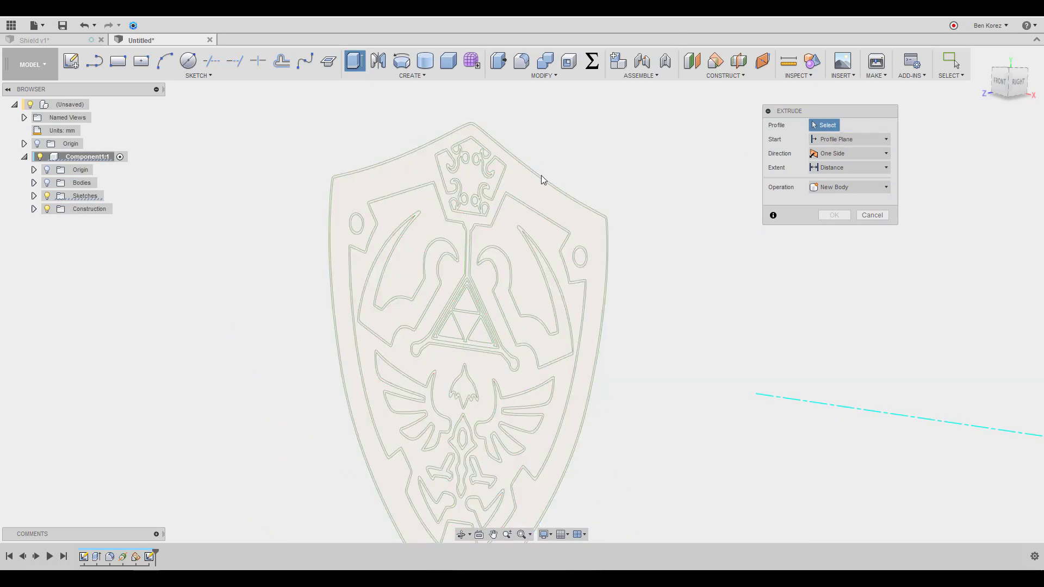
click(514, 230)
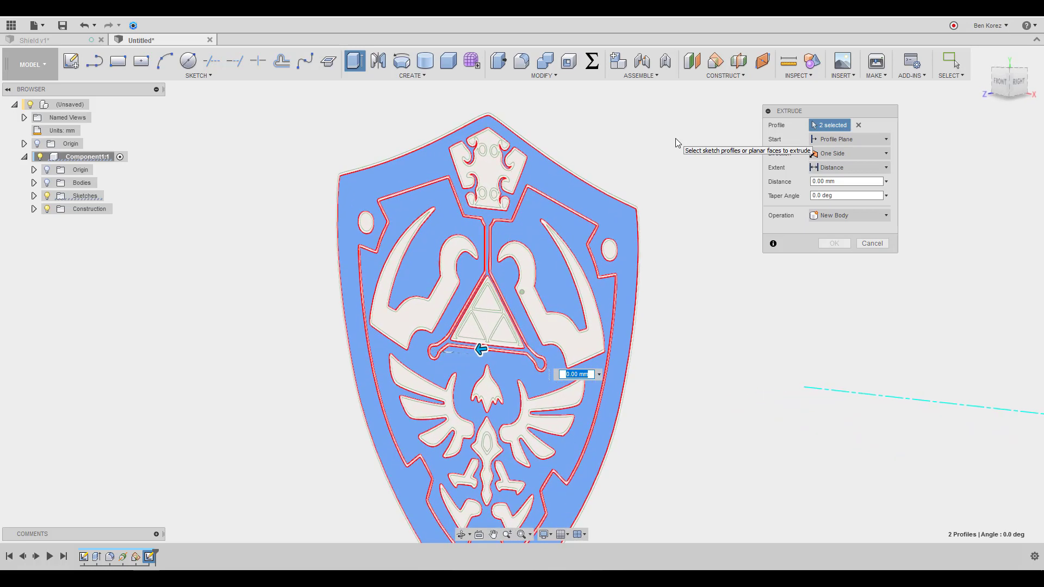
click(858, 125)
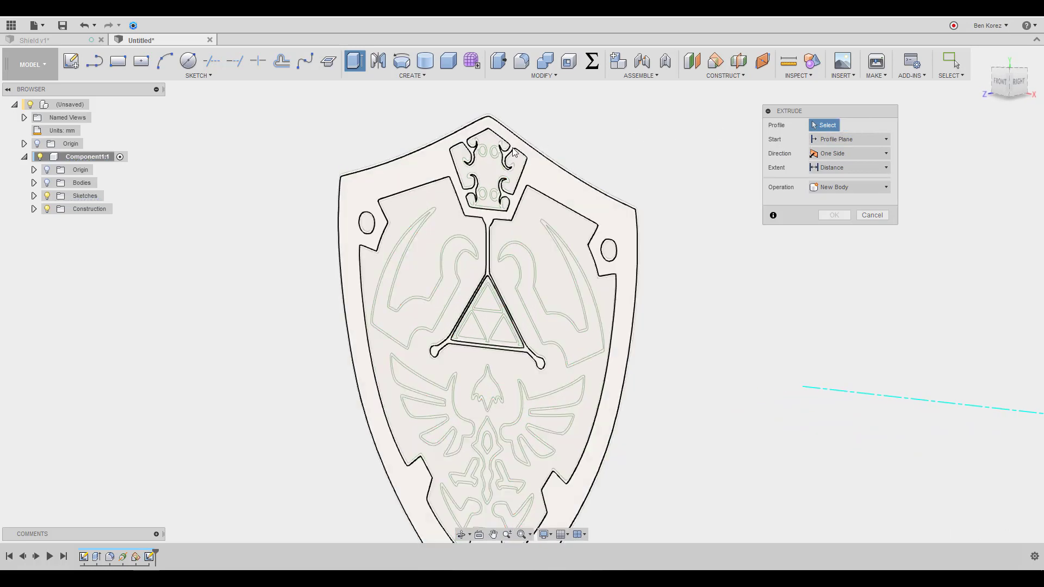
Select the shield's main frame and the two curved horn shapes as the extrusion profiles
click(396, 171)
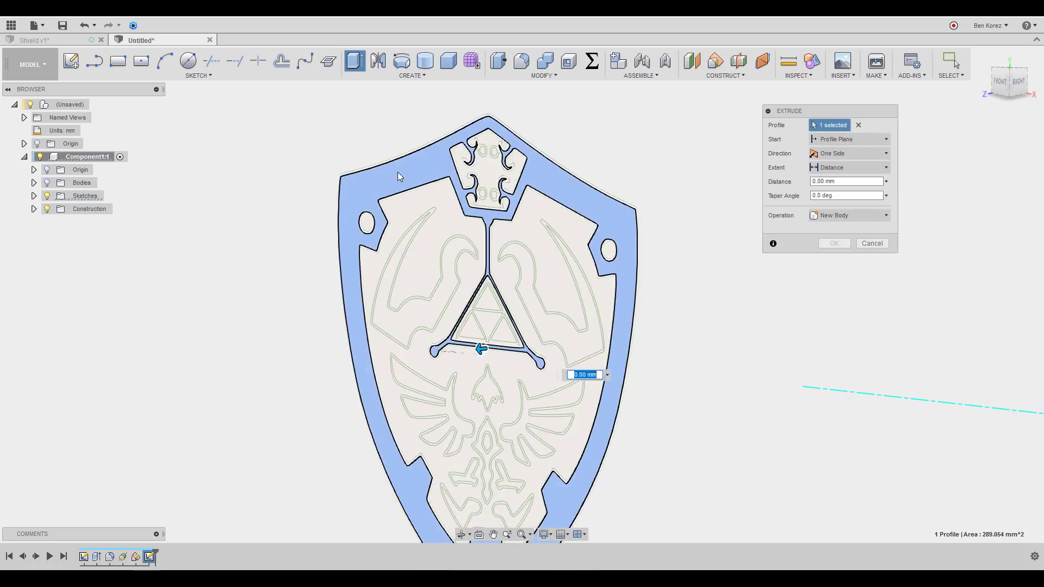
click(403, 334)
click(553, 335)
Add both wings and the pointed head shape between them to the extrusion profiles
middle_drag(553, 336, 549, 253)
scroll(522, 294, up, 3)
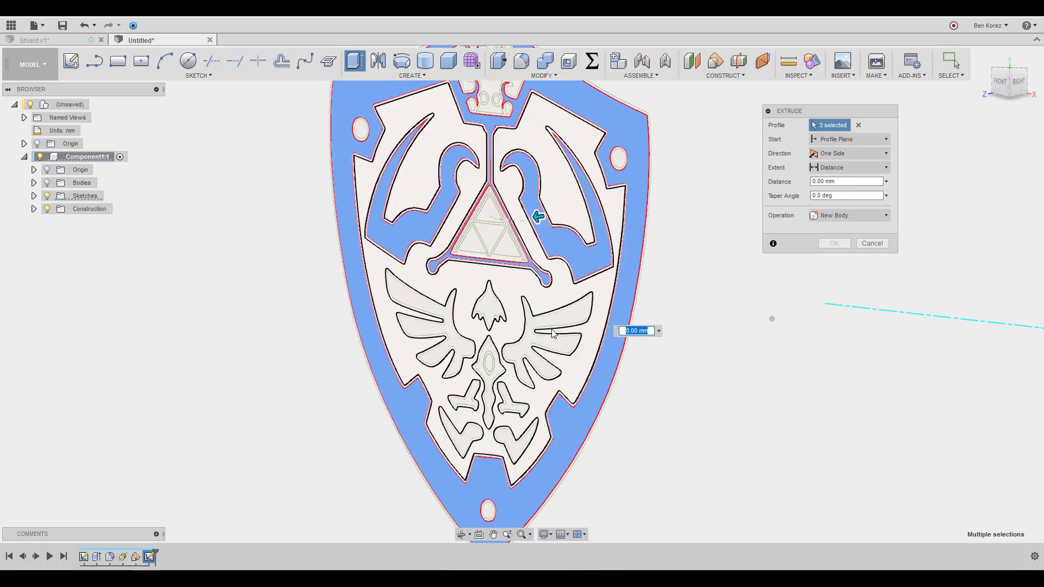
click(524, 326)
click(483, 301)
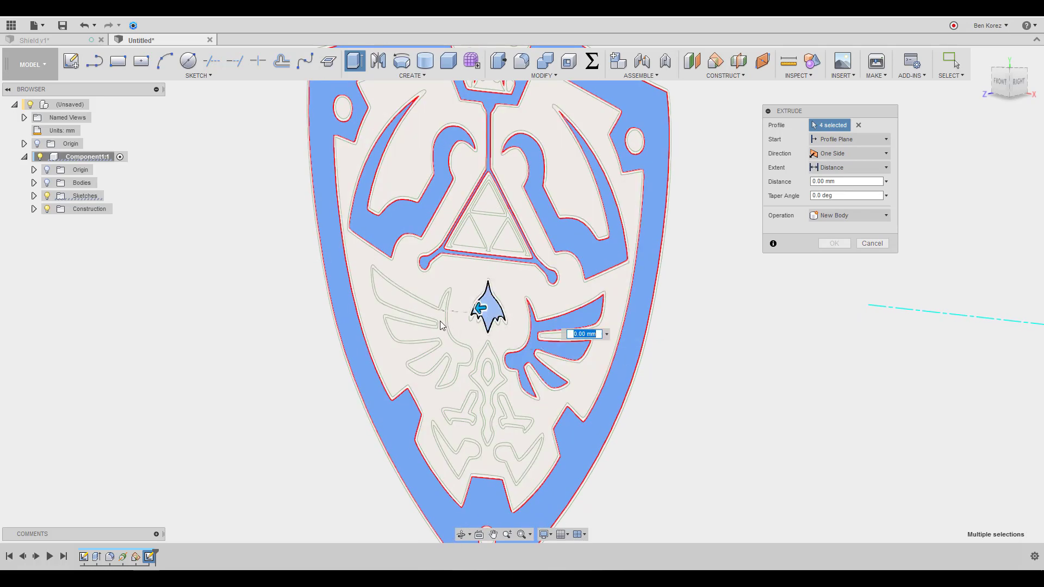
click(441, 338)
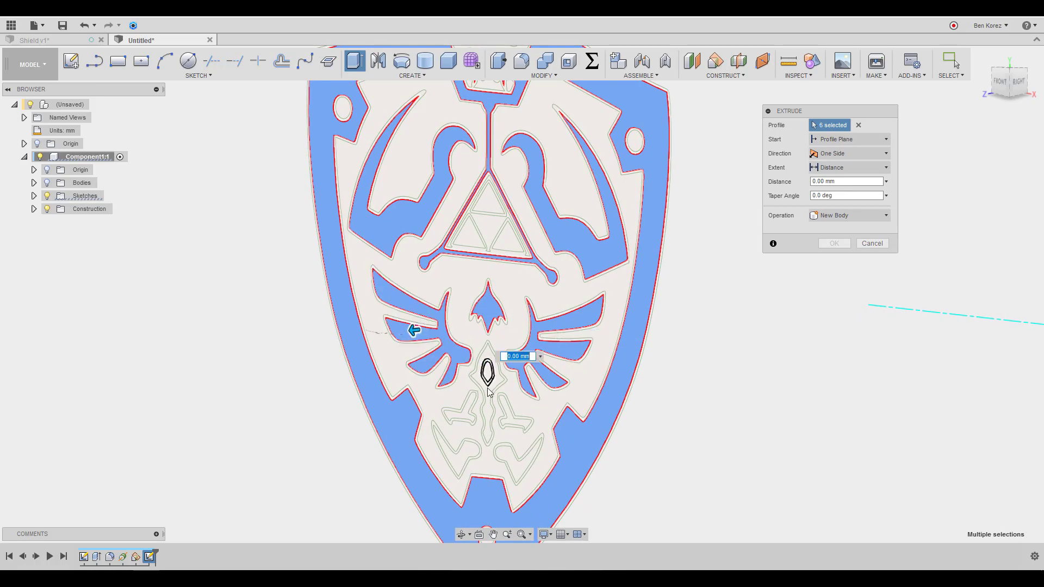
Add the emblem's central body and right claw to the extrusion profiles, and deselect the left claw's wrongly picked outline strip and interior
click(495, 407)
click(520, 421)
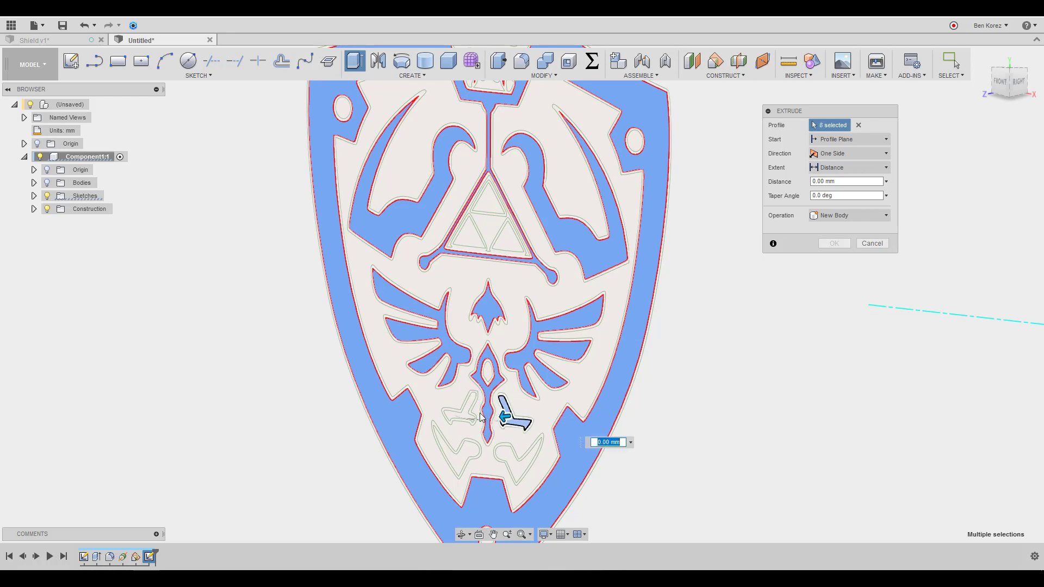
click(467, 418)
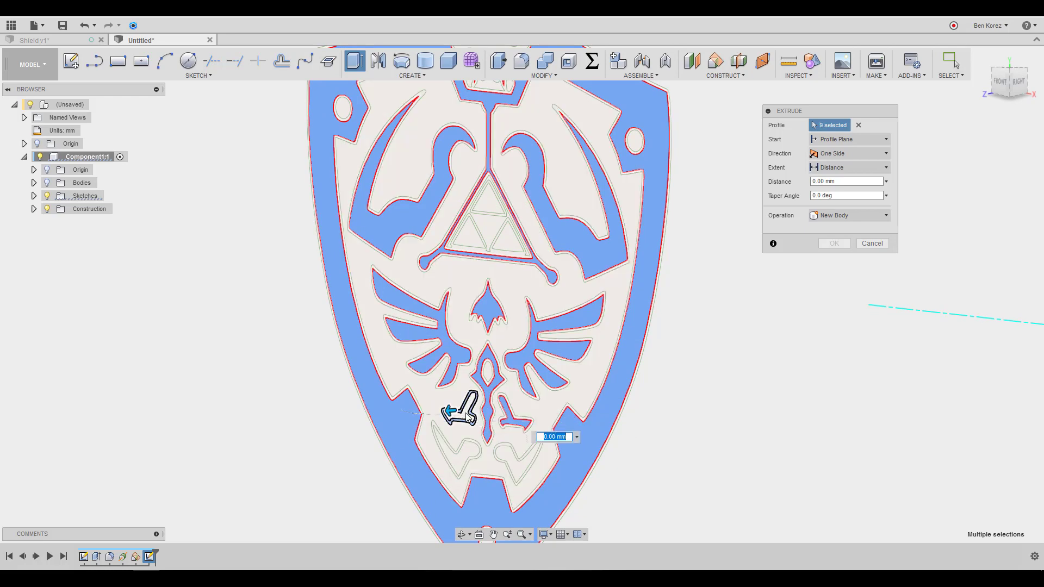
scroll(466, 422, up, 5)
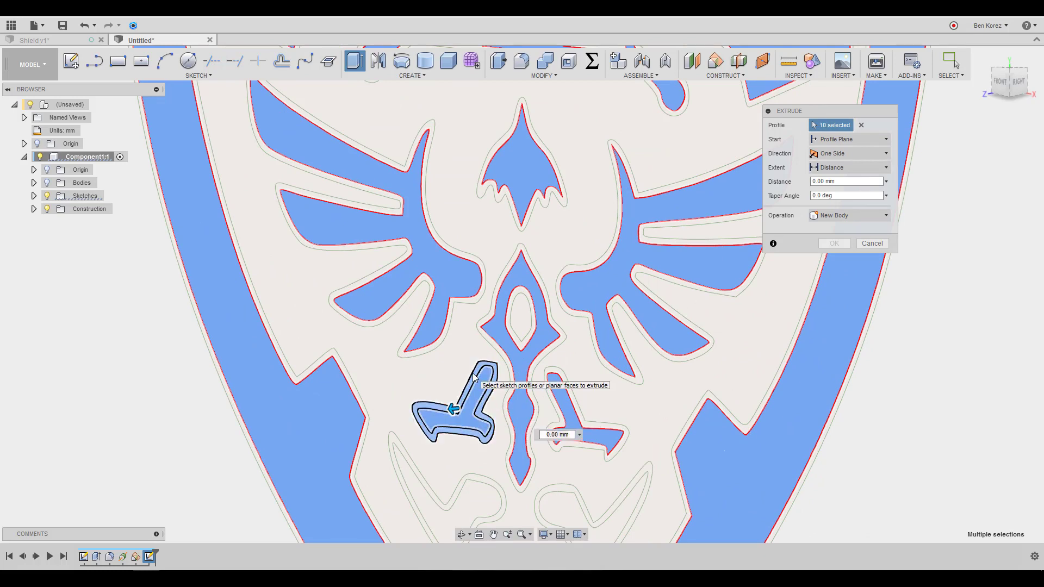
click(470, 424)
click(471, 424)
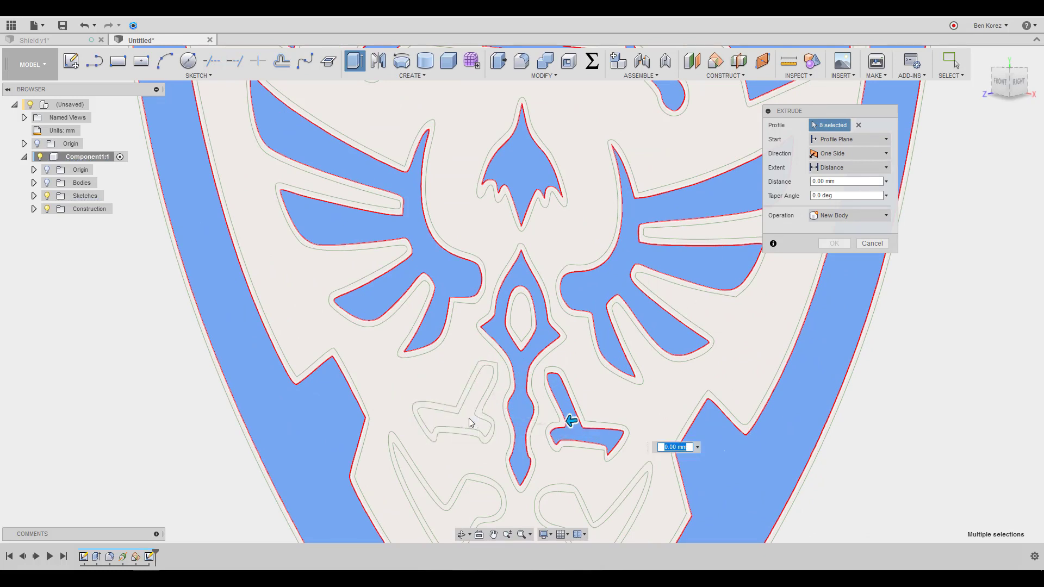
Add the left claw's inner shape and the two curved tail shapes below the claws to the extrusion profiles
scroll(481, 386, down, 5)
scroll(468, 348, up, 5)
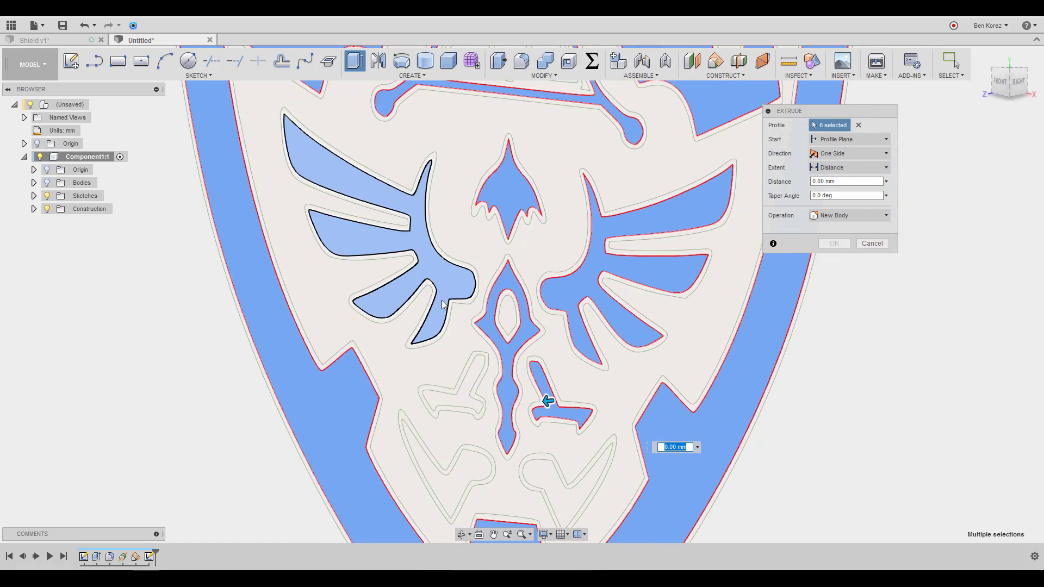
click(465, 387)
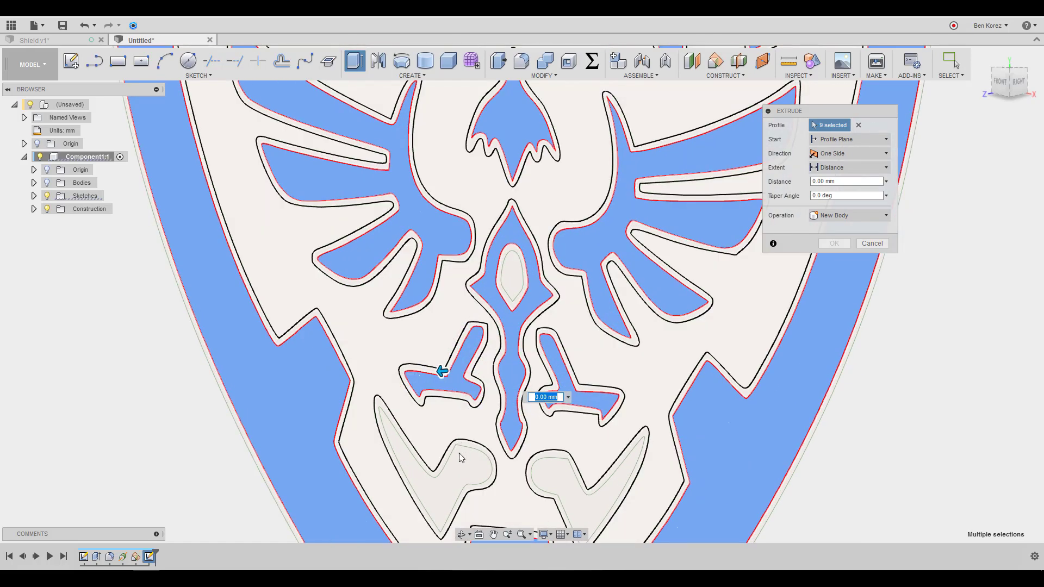
click(462, 467)
click(583, 505)
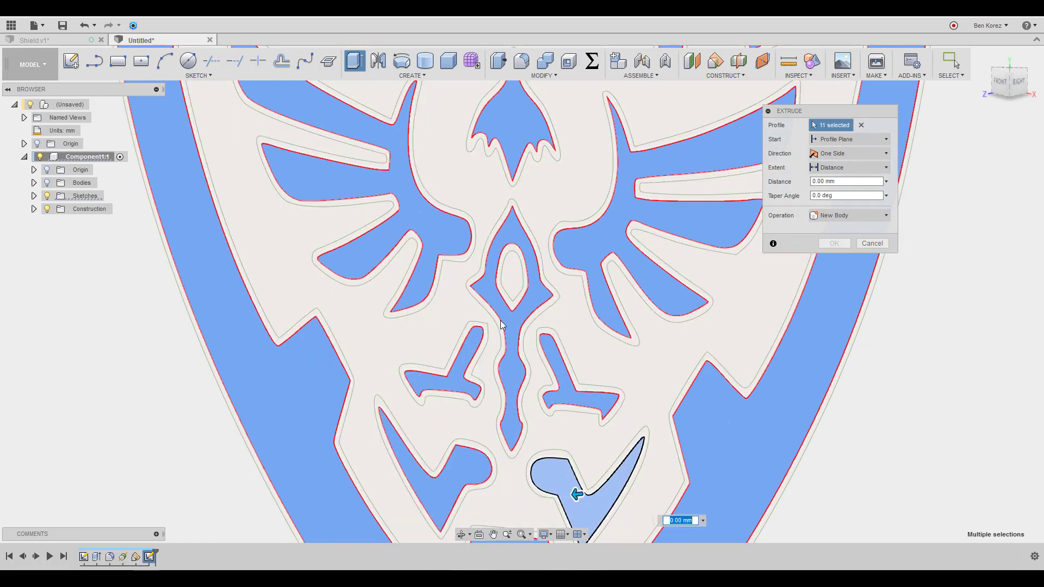
Show the component's bodies again so the cylinder can be seen together with the selected shield profiles
scroll(559, 449, down, 5)
scroll(499, 279, down, 2)
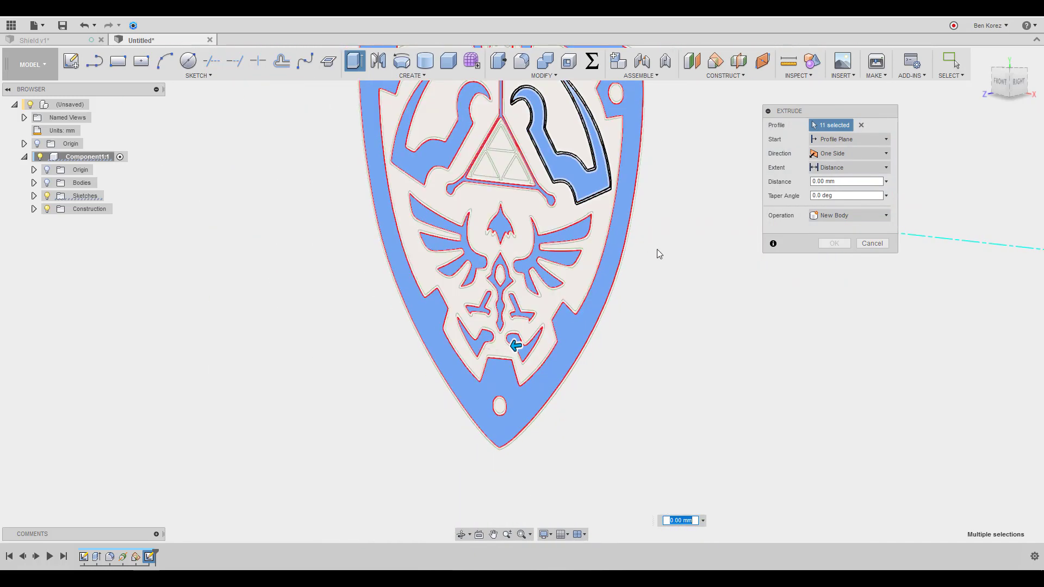
scroll(720, 260, down, 2)
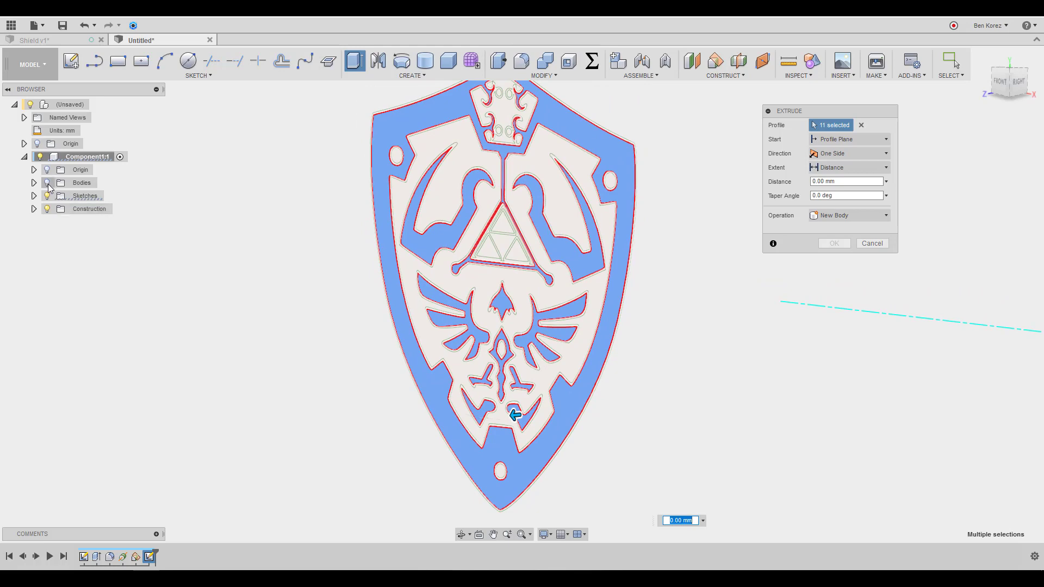
click(48, 184)
mouse_move(232, 195)
shift+middle_down()
mouse_move(702, 171)
mouse_move(570, 266)
mouse_move(764, 270)
mouse_move(824, 235)
shift+middle_up()
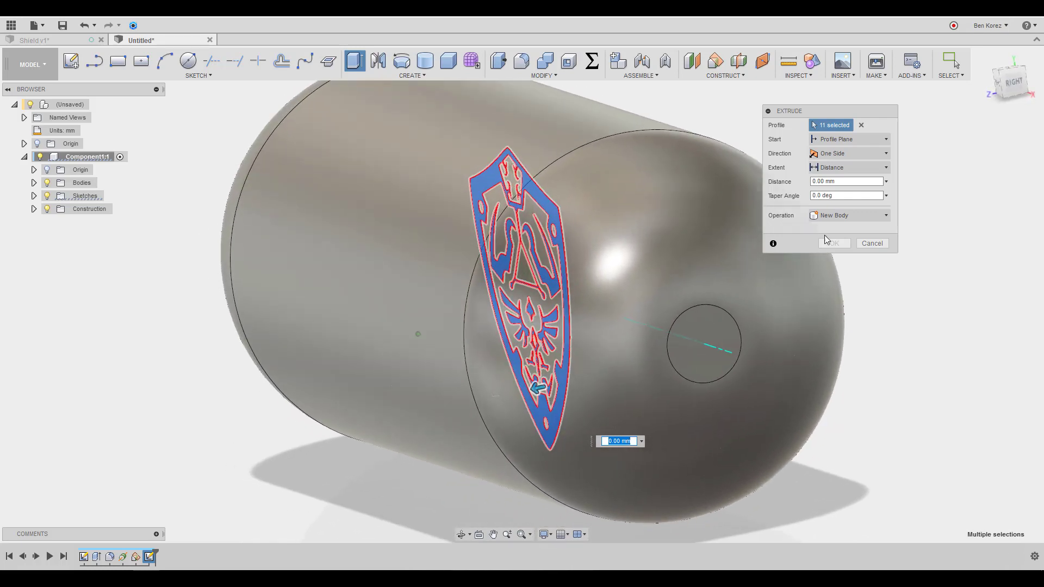
Extrude the selected shield profiles 30 mm through the cylinder's surface as a New Body
click(847, 215)
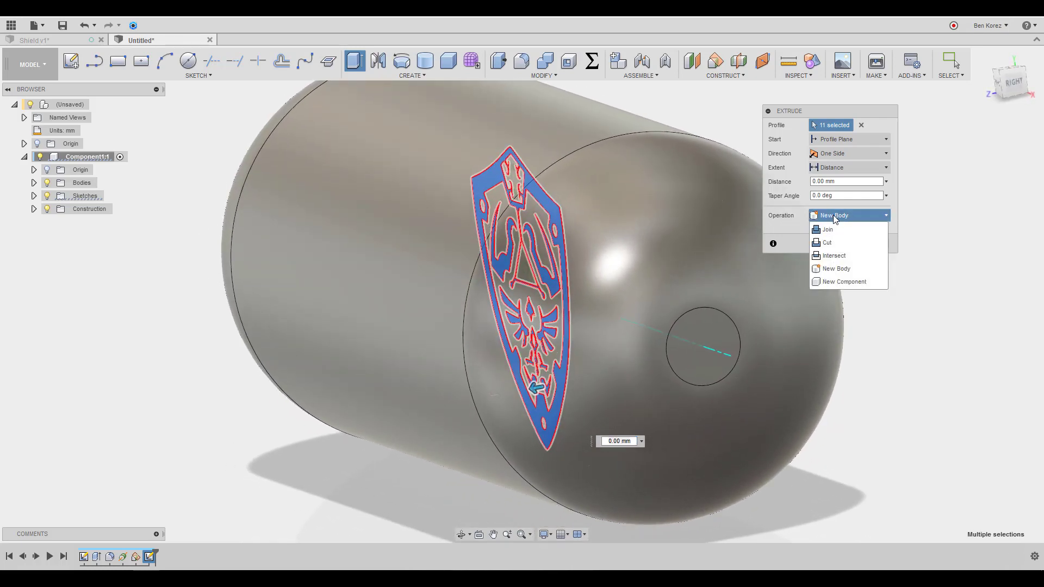
click(835, 216)
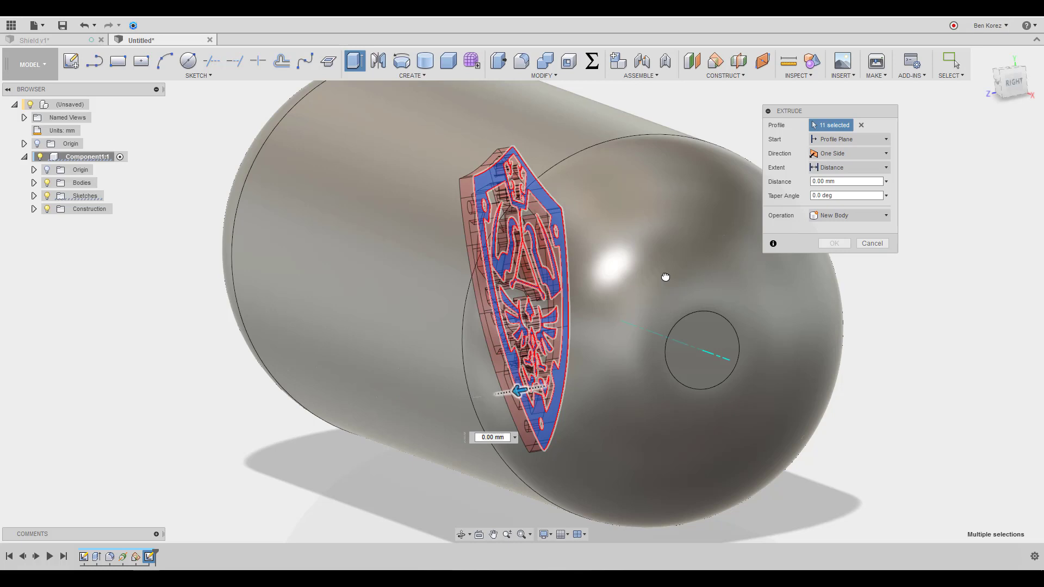
click(865, 213)
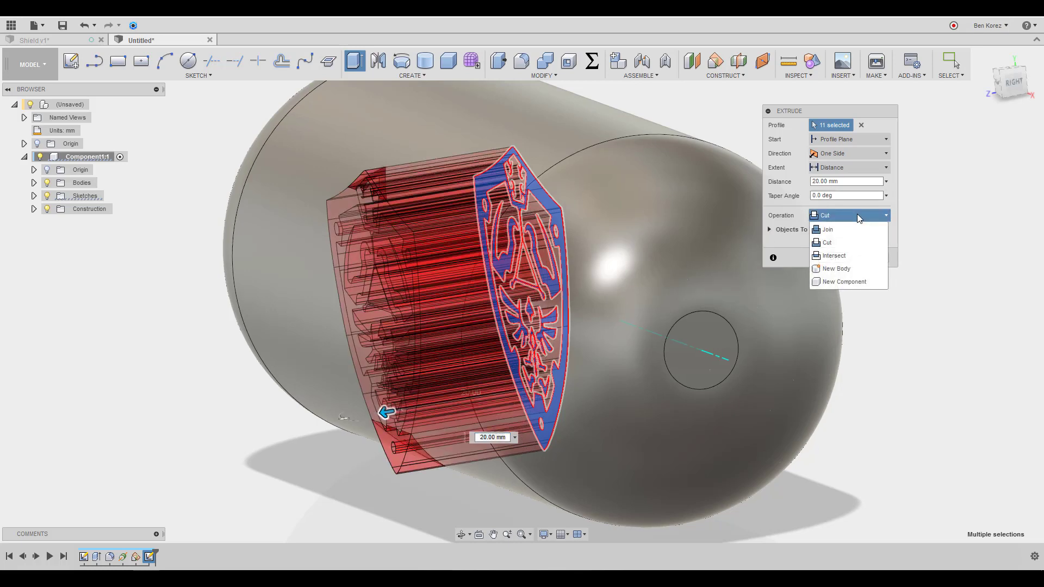
click(840, 270)
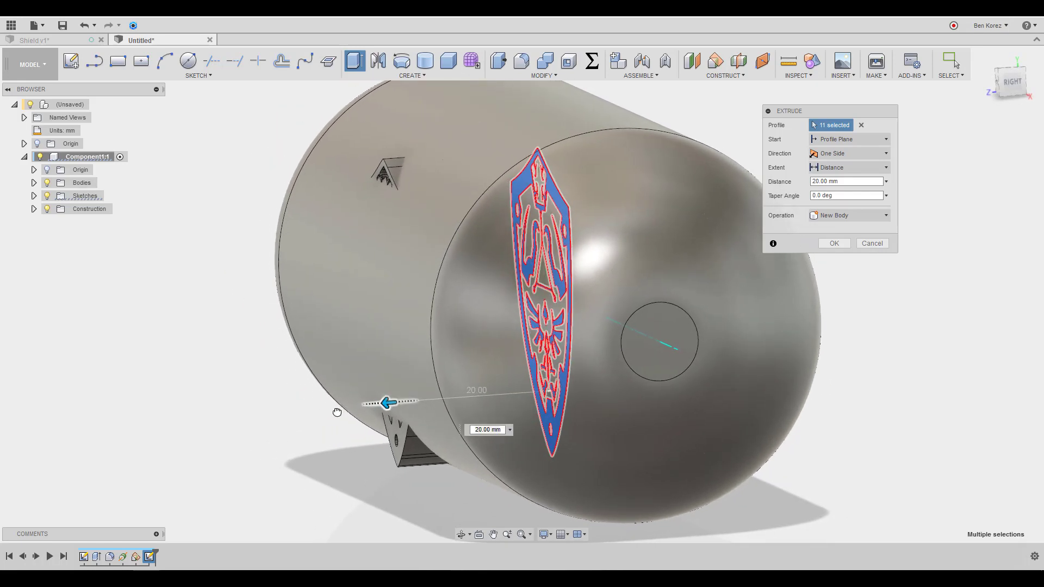
drag(337, 412, 310, 413)
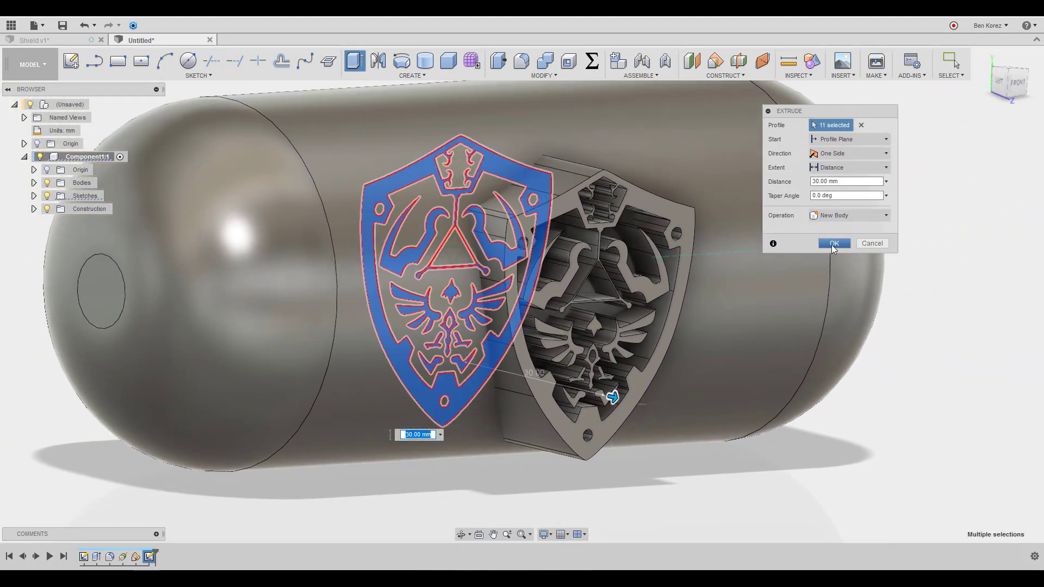
click(832, 243)
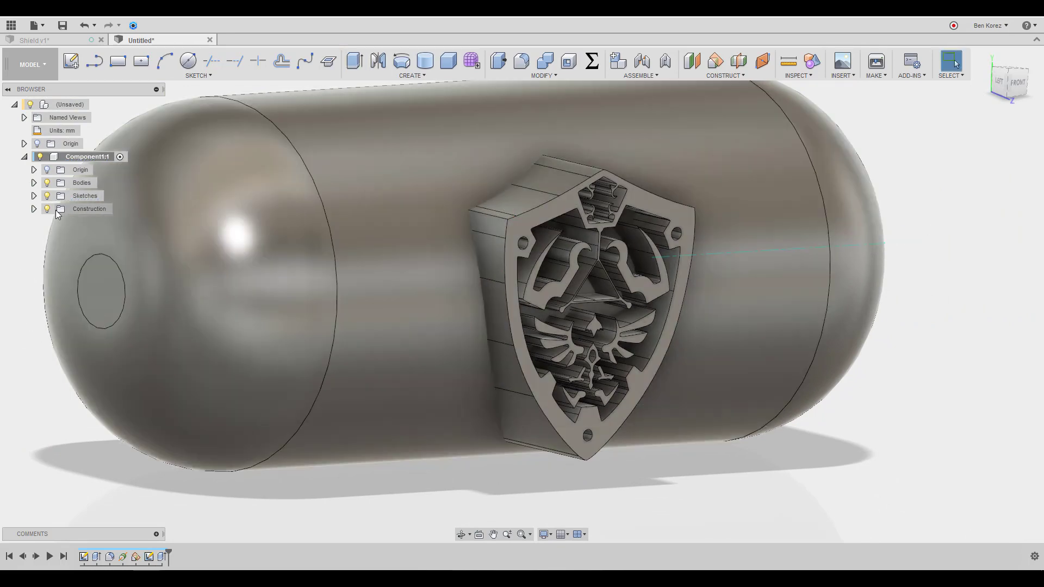
Look through the component's construction geometry and list its bodies in the browser
click(33, 209)
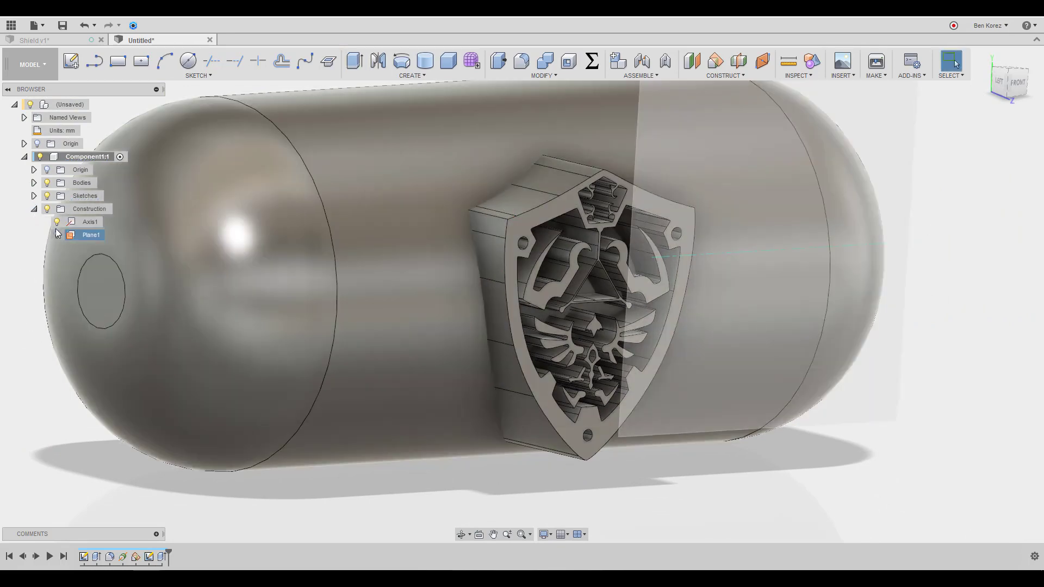
click(34, 209)
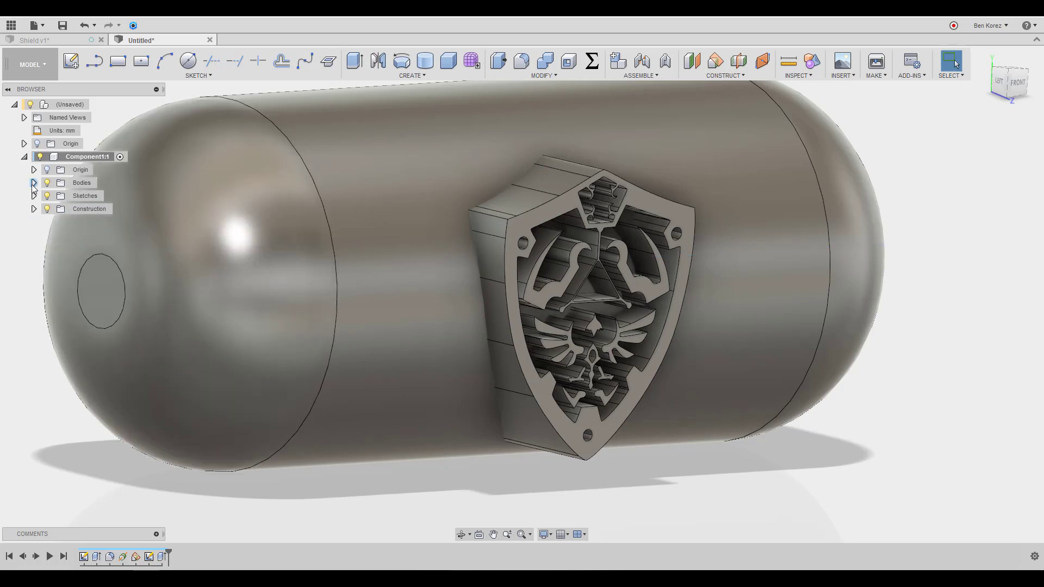
click(34, 184)
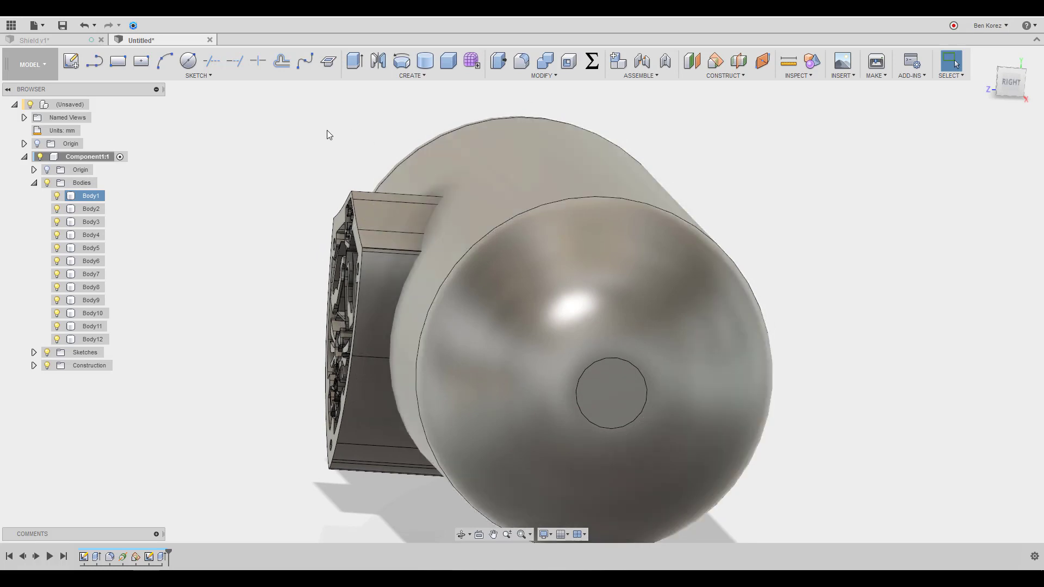
Switch to the Patch workspace and start a surface Offset
click(26, 64)
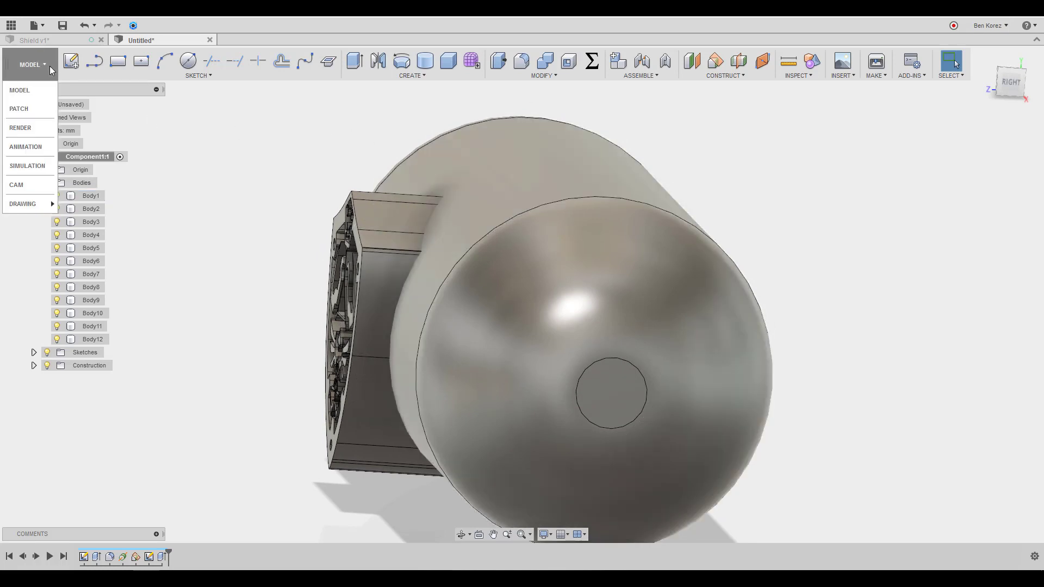
click(33, 111)
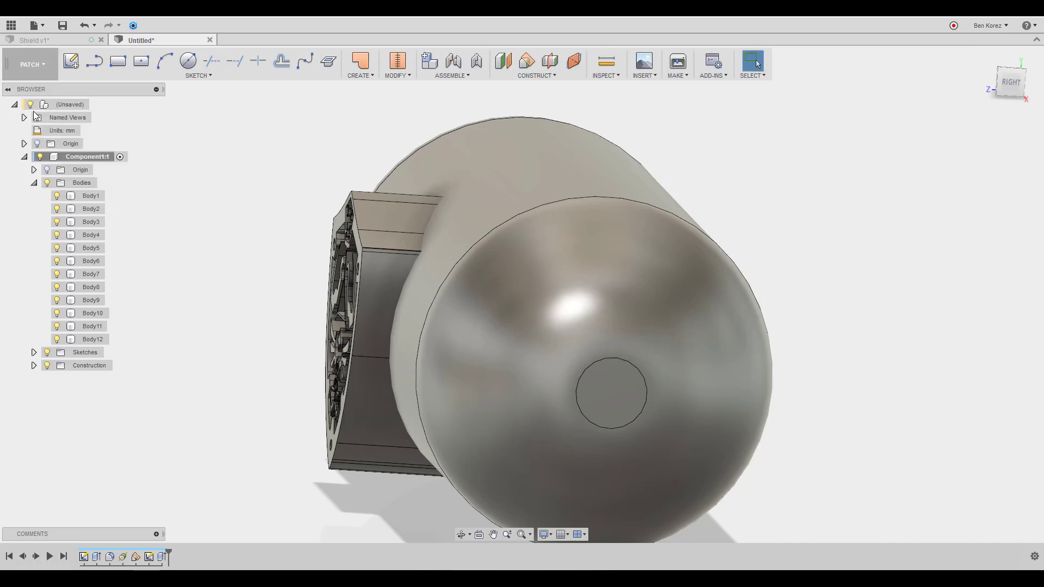
click(366, 78)
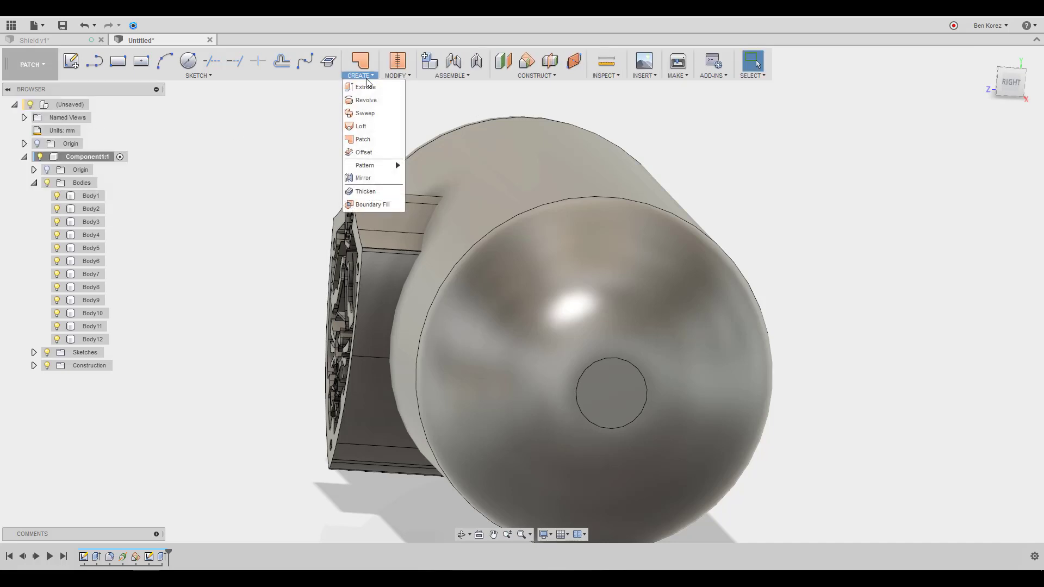
click(369, 153)
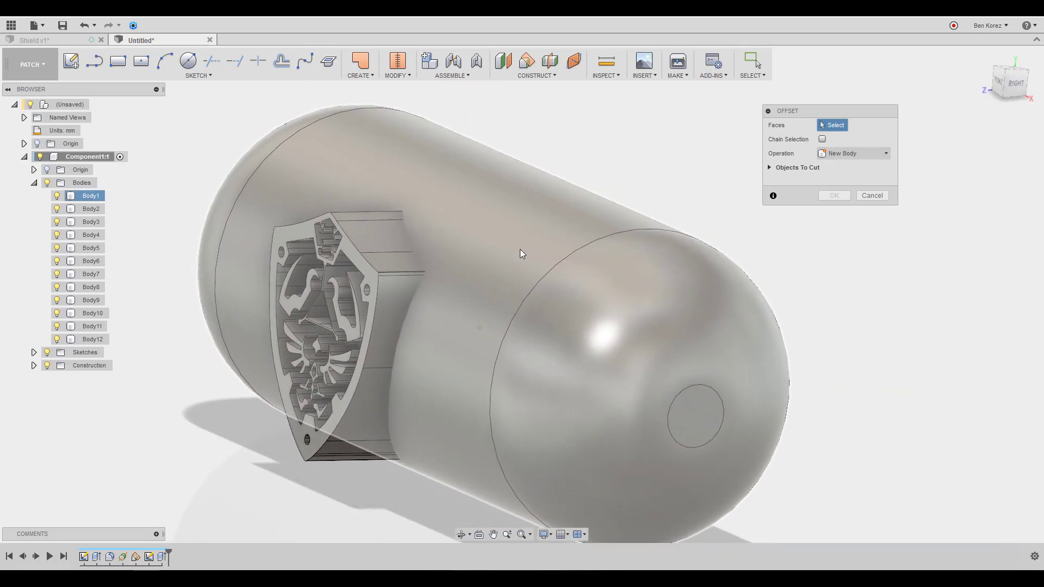
click(520, 249)
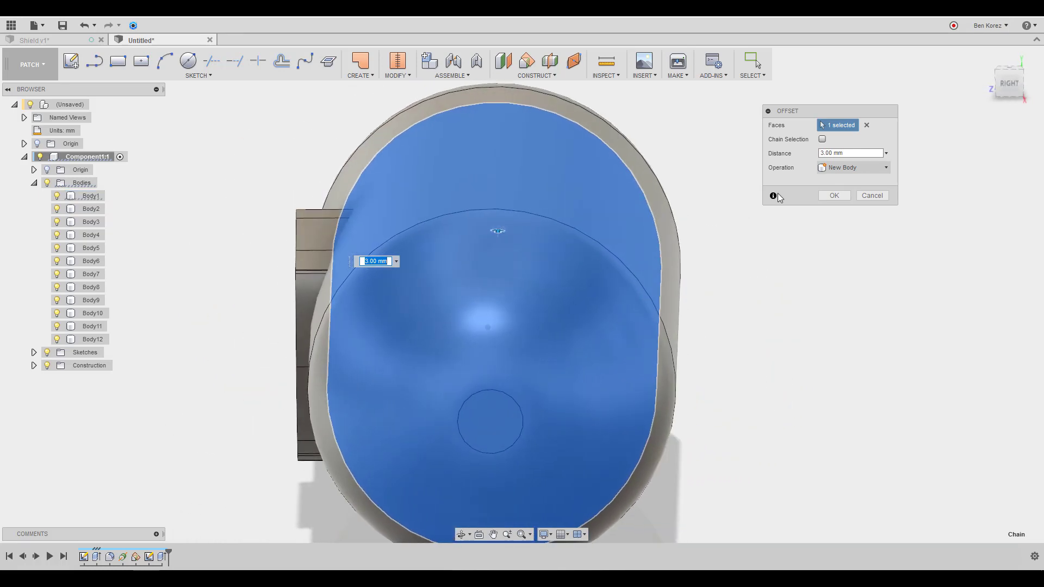
click(868, 125)
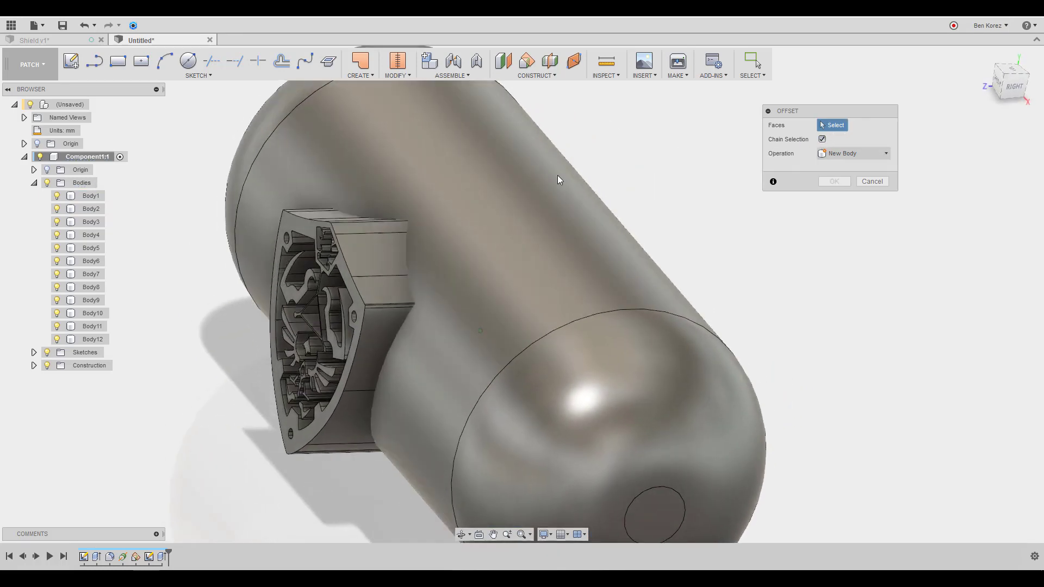
click(494, 235)
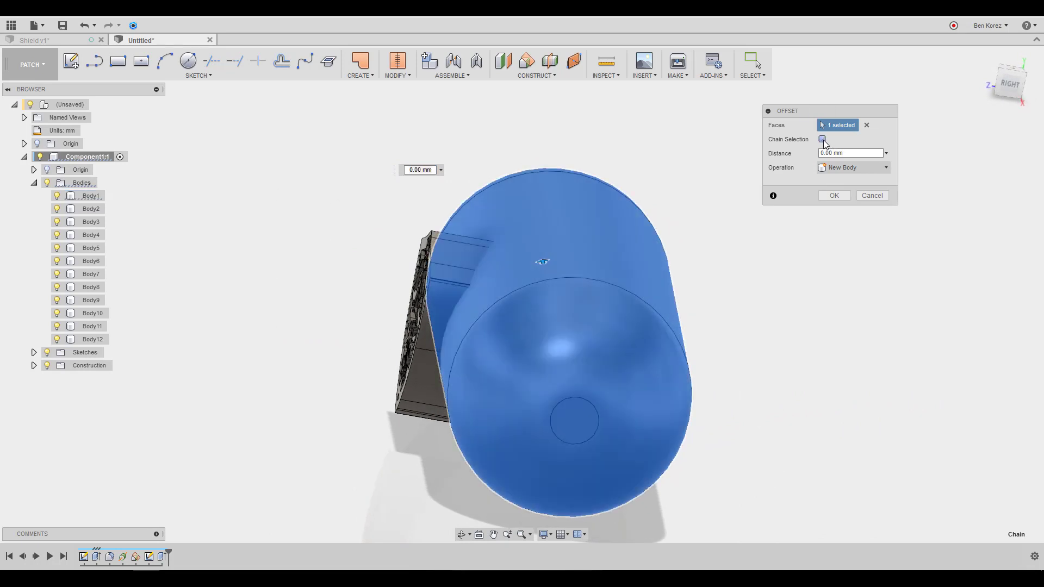
click(867, 125)
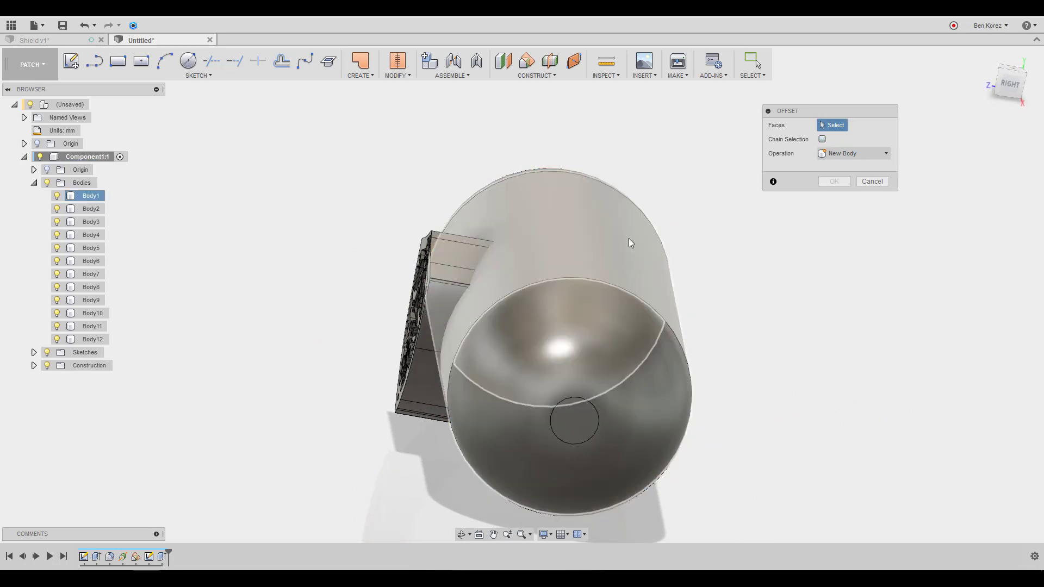
Offset only the cylinder's straight cylindrical face outward by 3 mm as a New Body, without chain selection
click(629, 239)
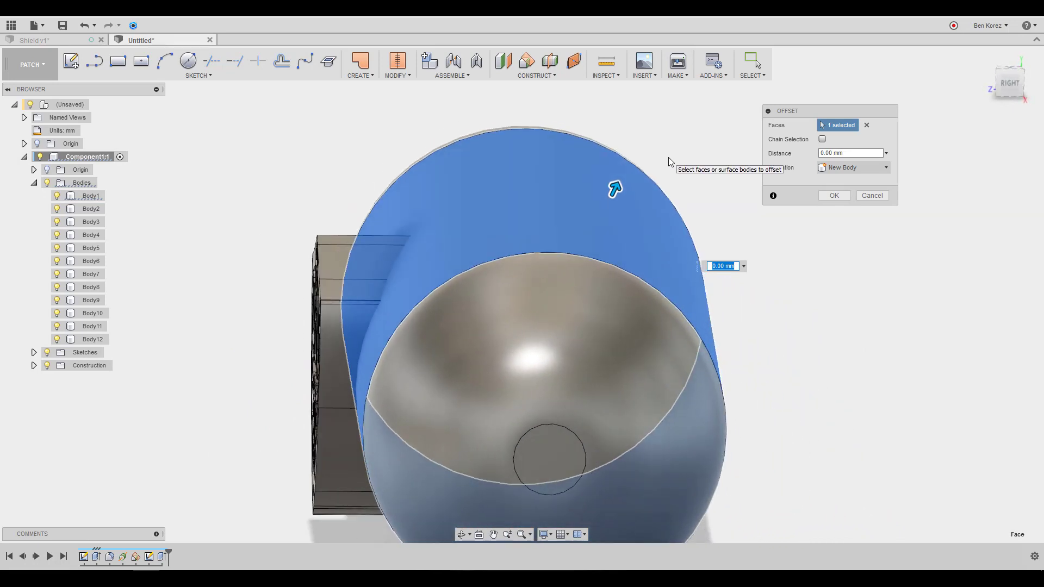
text(3)
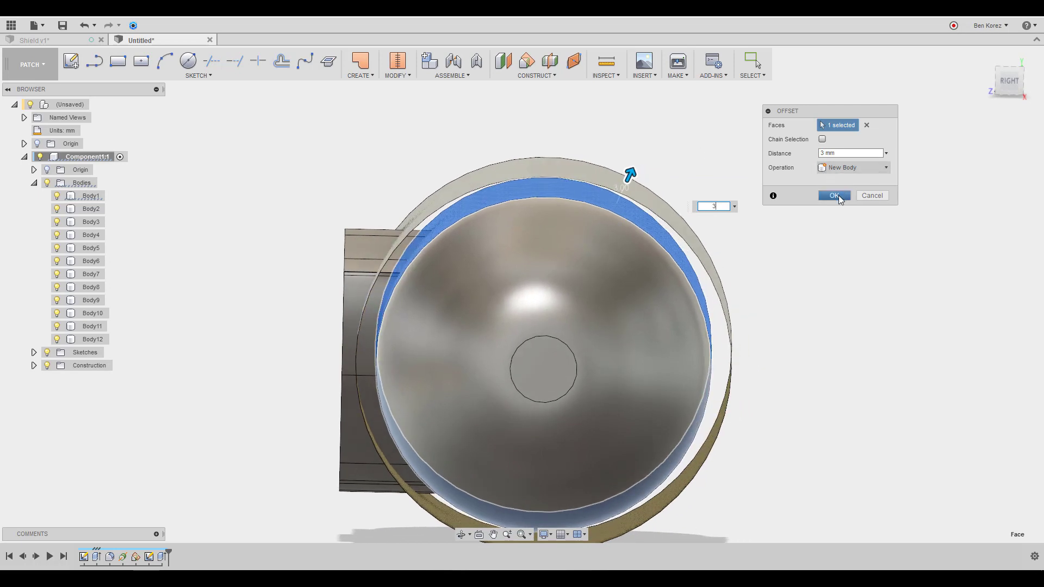
click(835, 195)
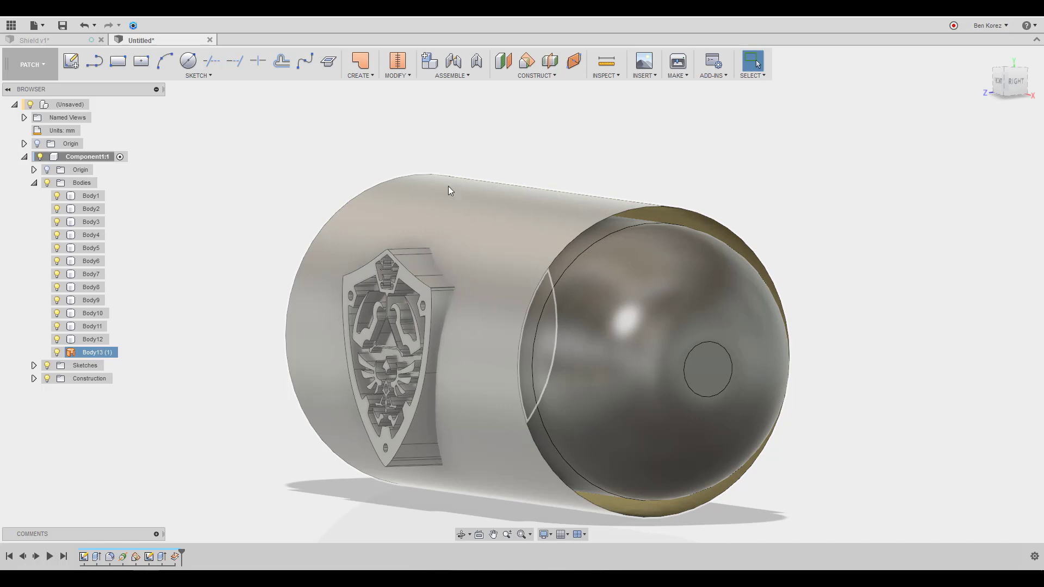
Return to the Model workspace and split the eleven shield bodies, Body2 to Body12, with the offset cylinder surface
click(37, 74)
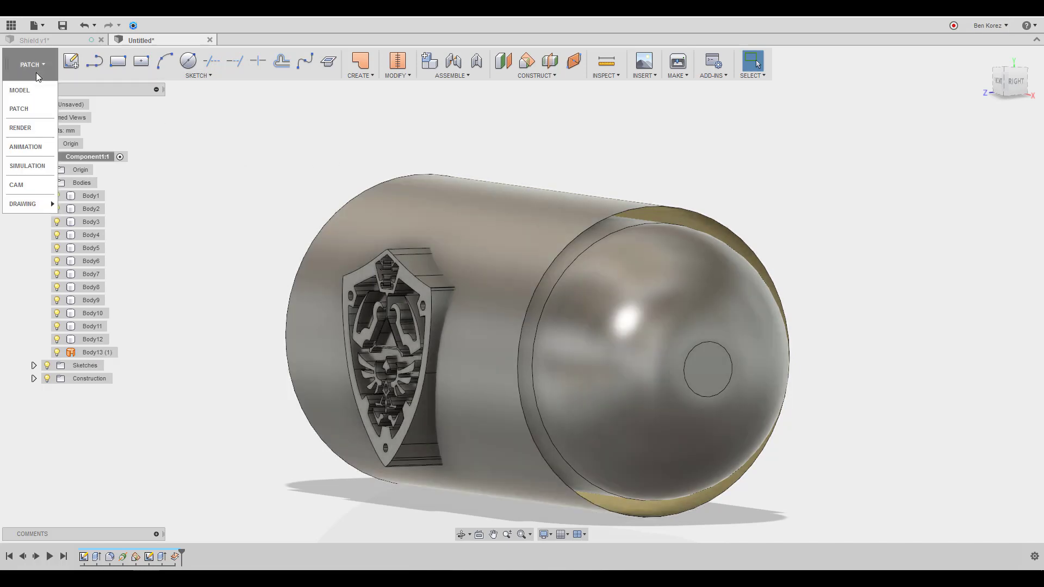
click(35, 88)
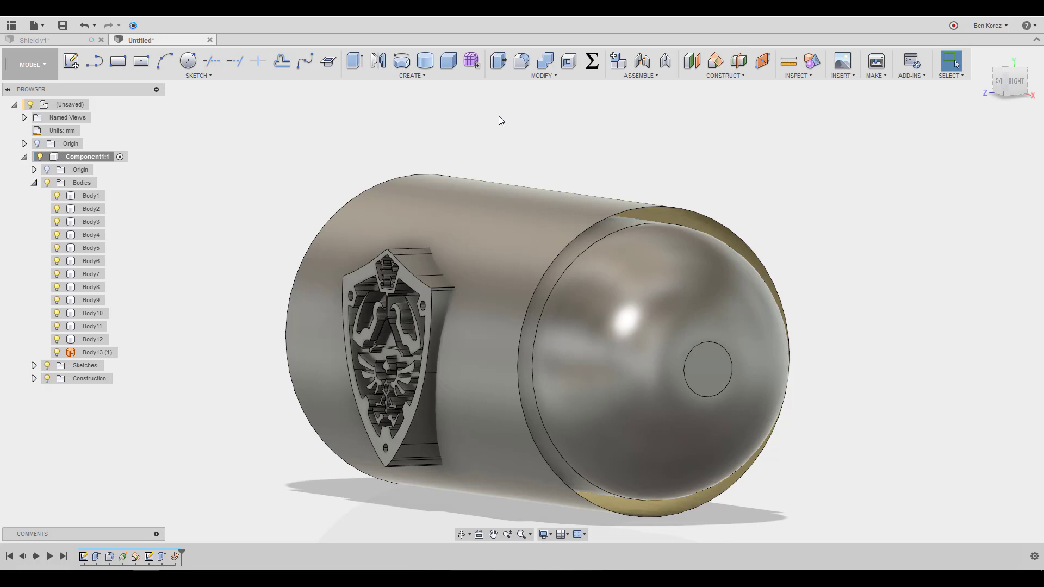
click(536, 76)
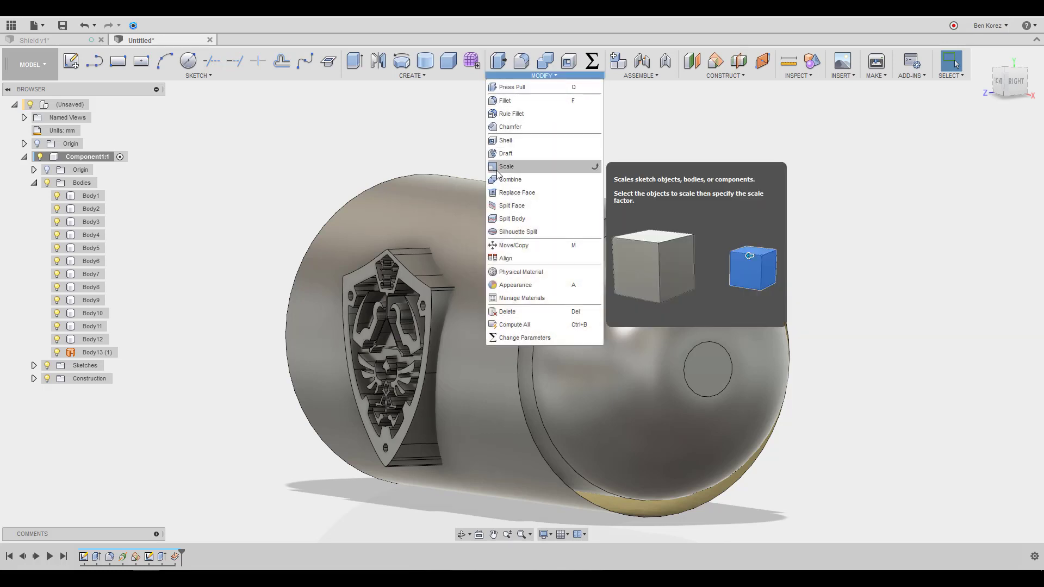
click(512, 220)
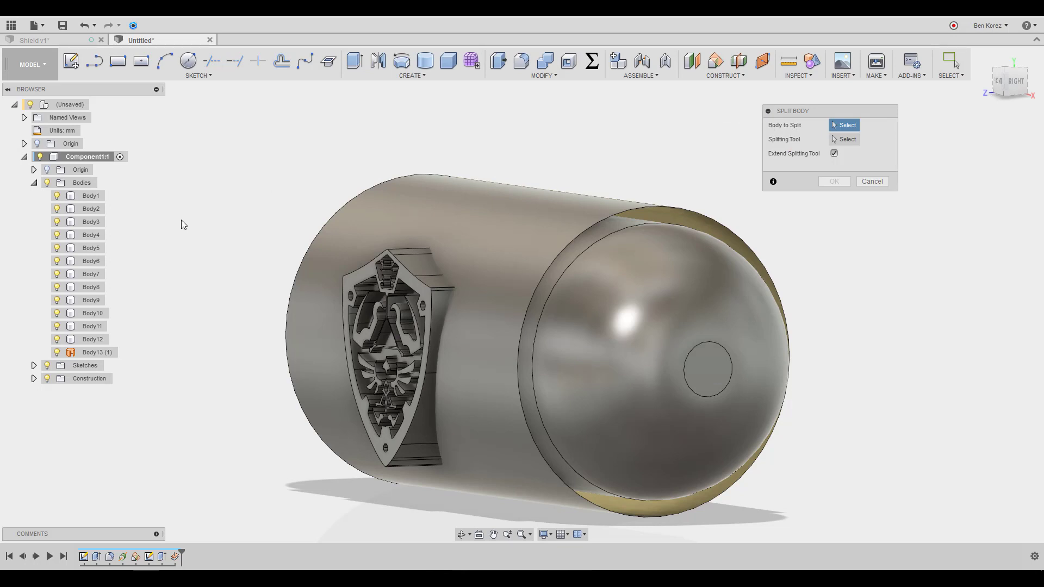
click(91, 212)
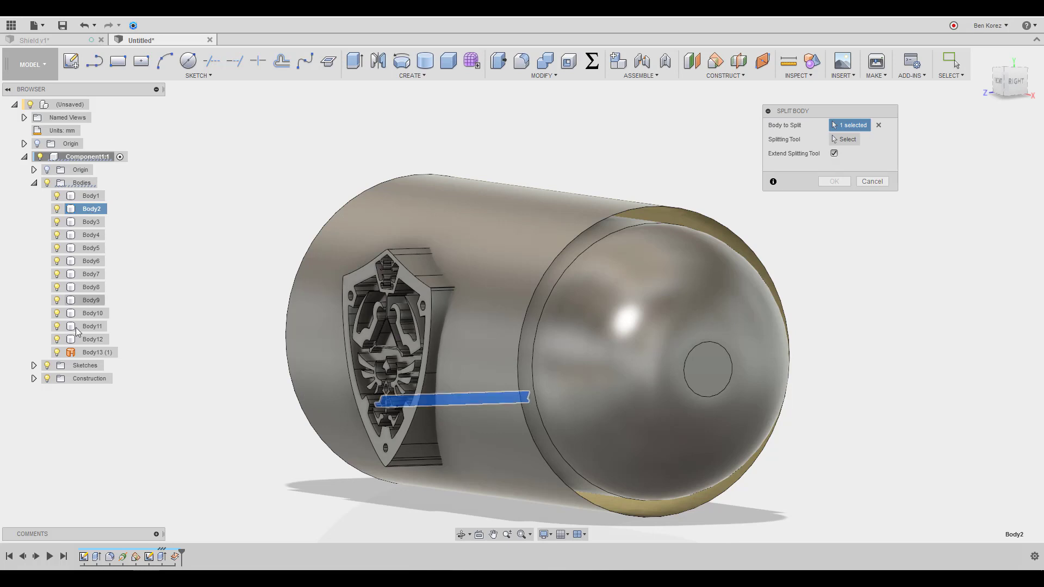
shift+click(93, 339)
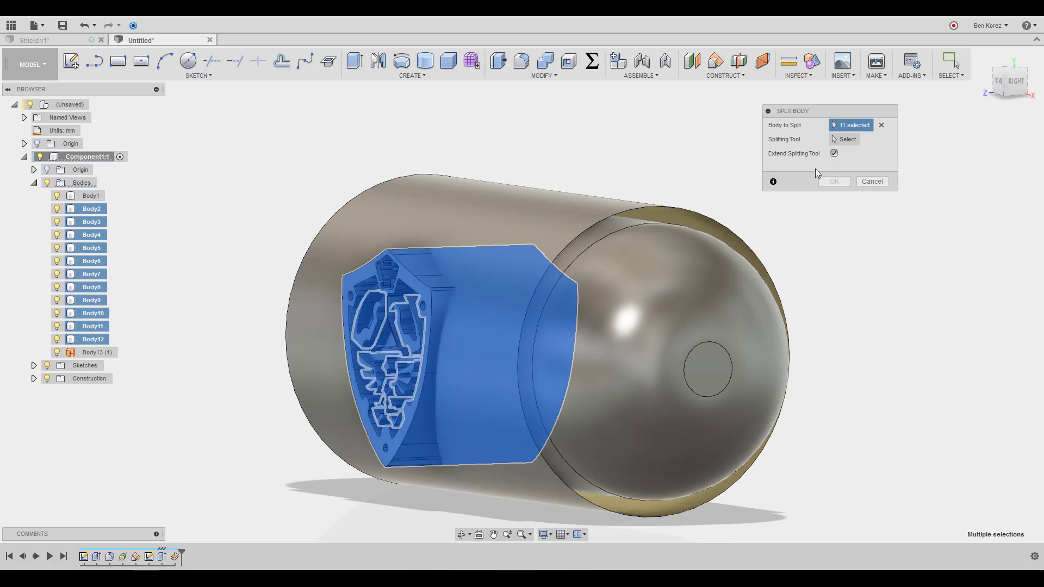
click(852, 142)
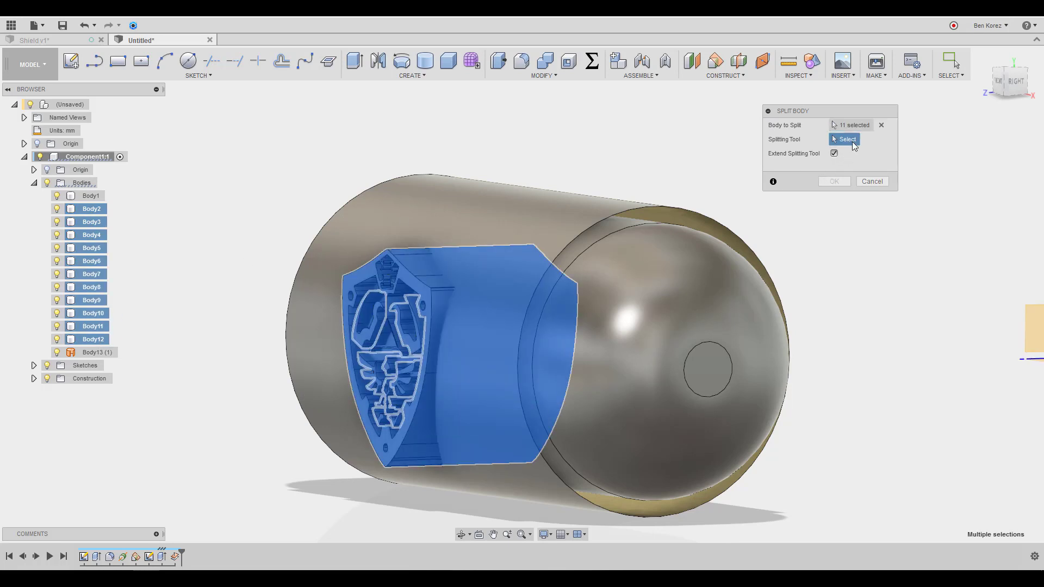
click(533, 208)
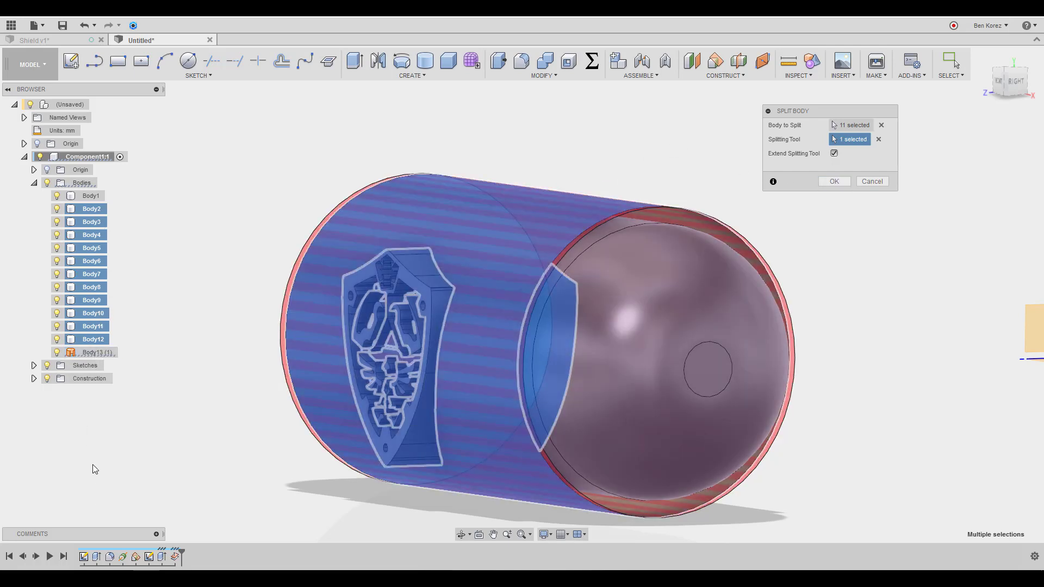
click(834, 182)
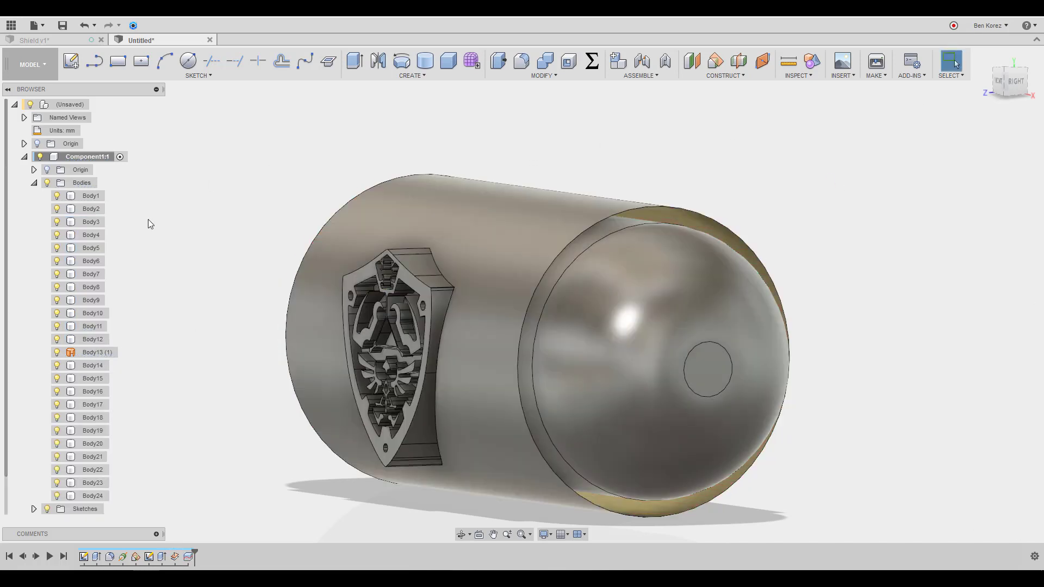
Remove the split-off outer shield pieces, Body14 to Body24, and hide the offset surface body
click(93, 364)
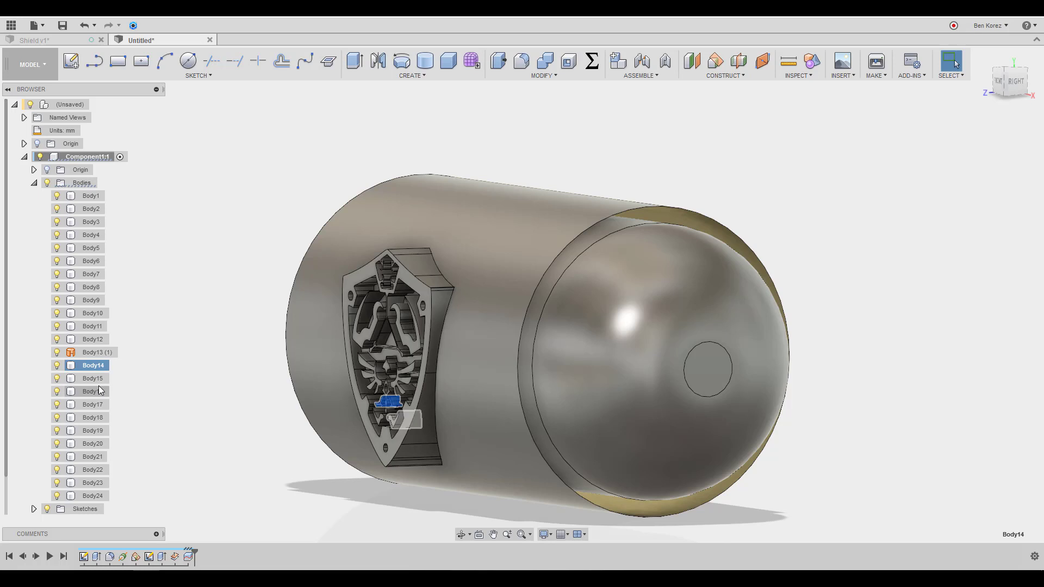
shift+click(92, 496)
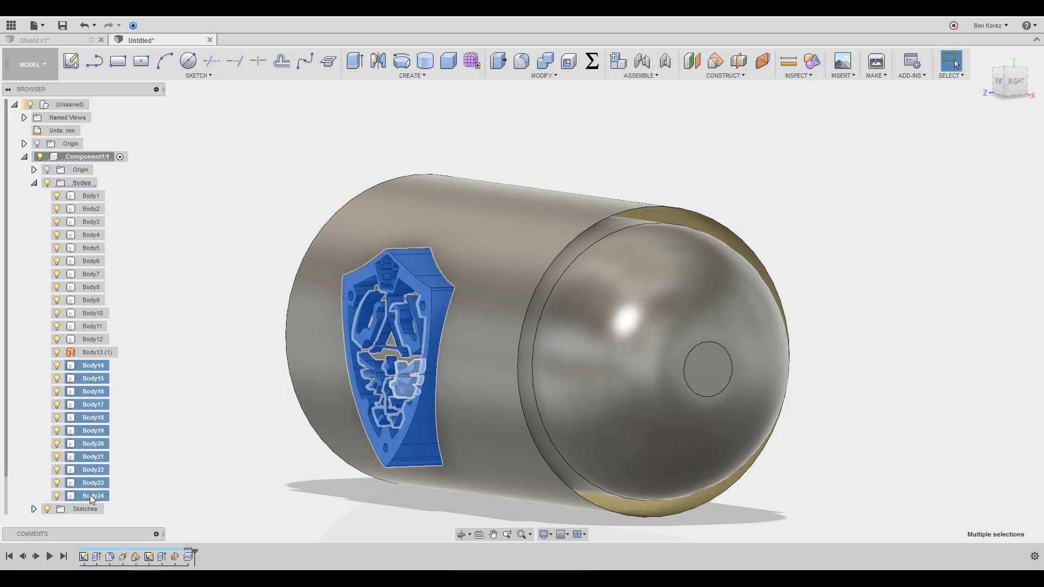
right_click(92, 499)
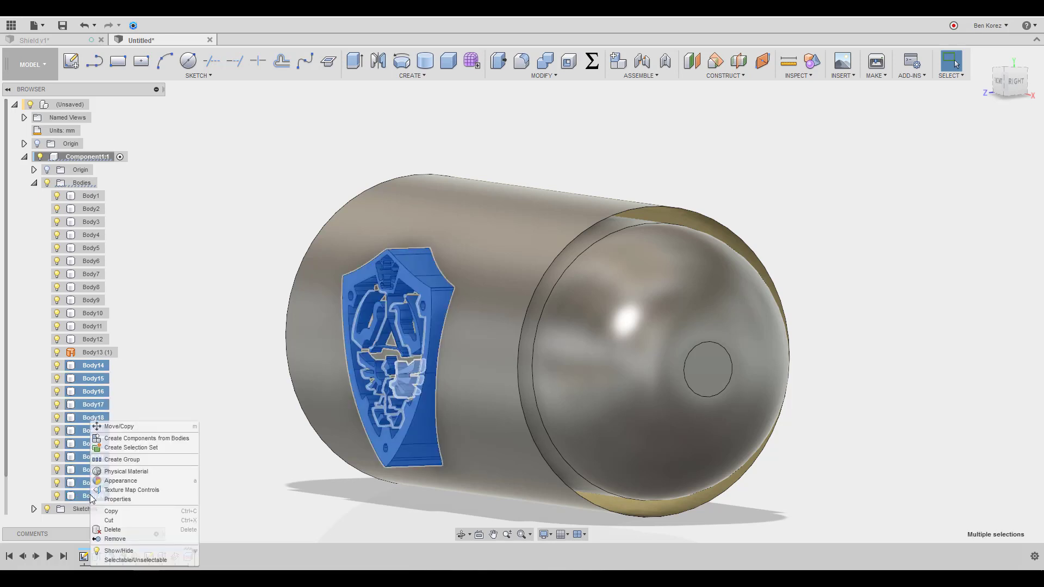
click(116, 540)
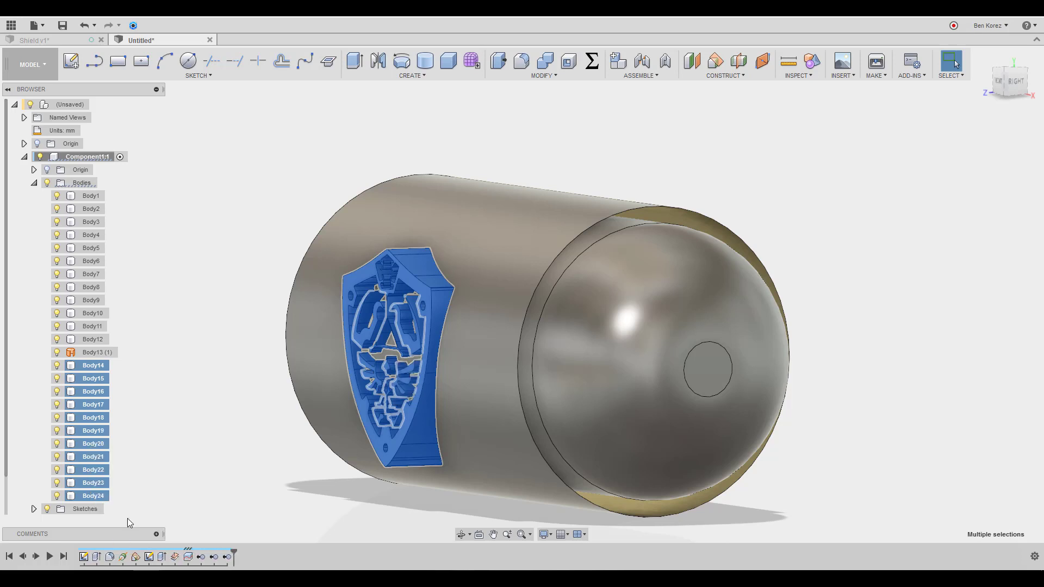
click(57, 352)
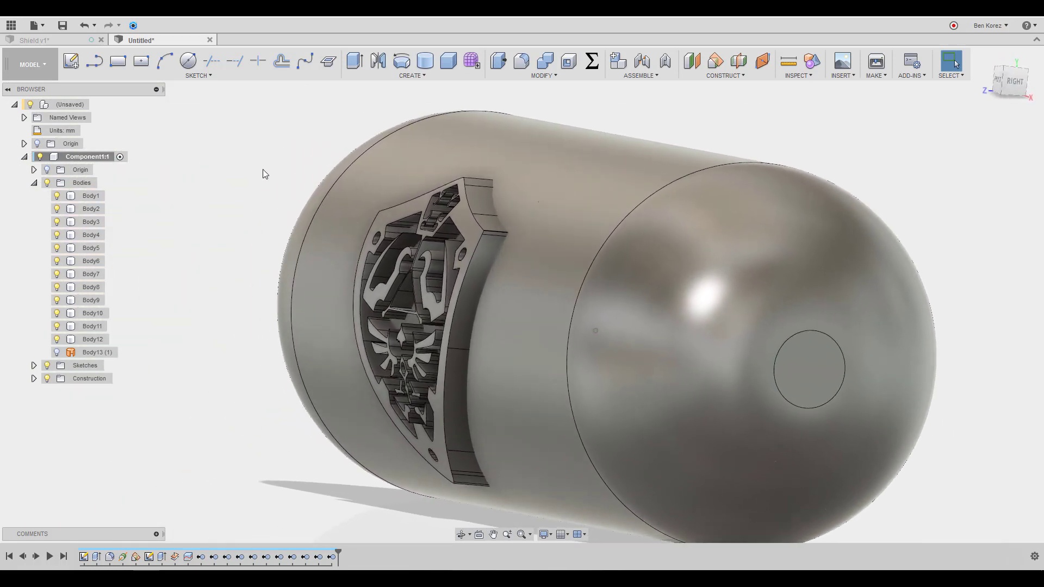
Combine the cylinder body with the eleven shield bodies, Body2 to Body12, using the Join operation
click(545, 61)
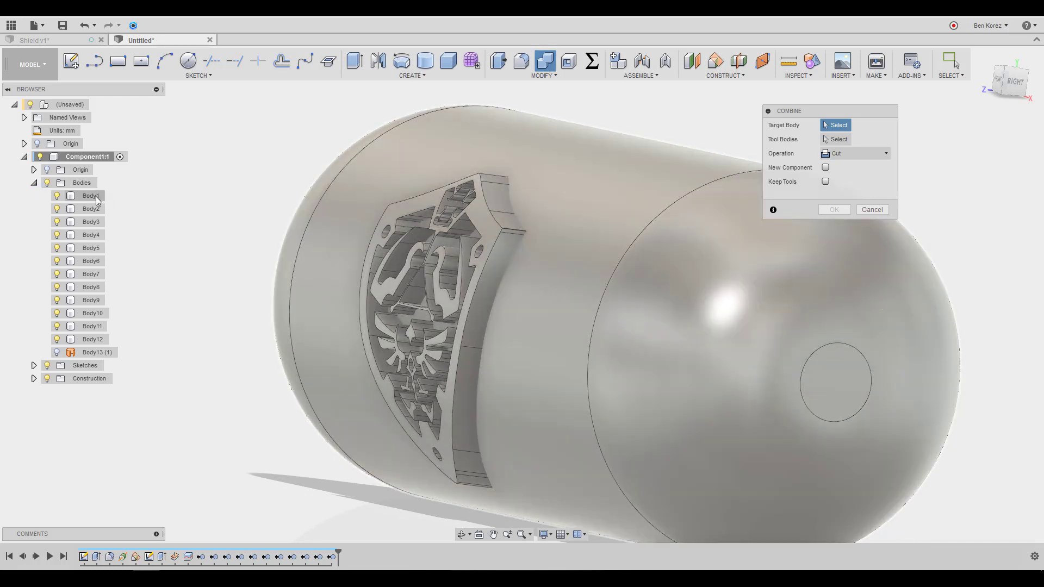
click(92, 196)
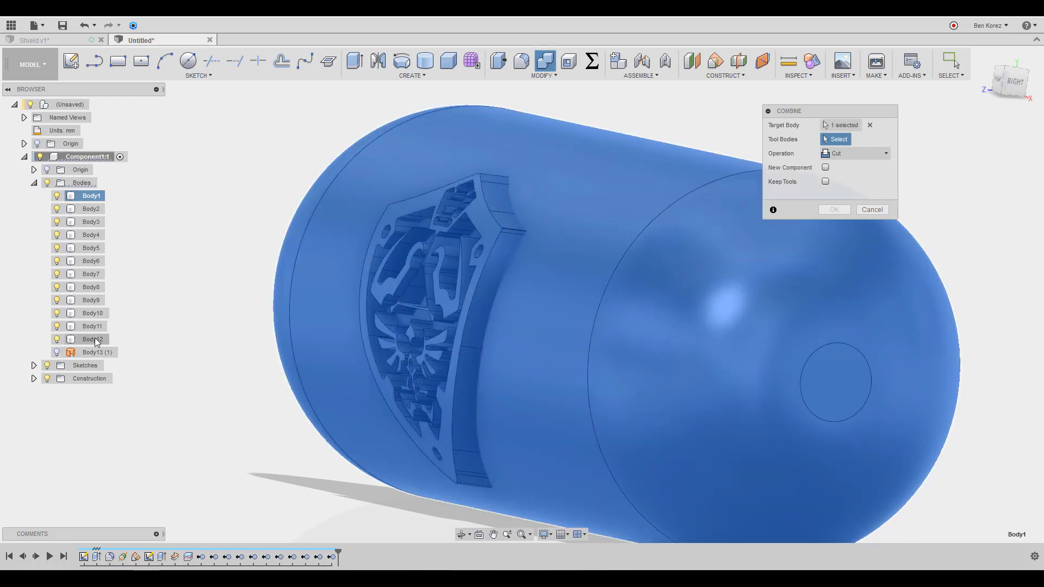
shift+click(103, 336)
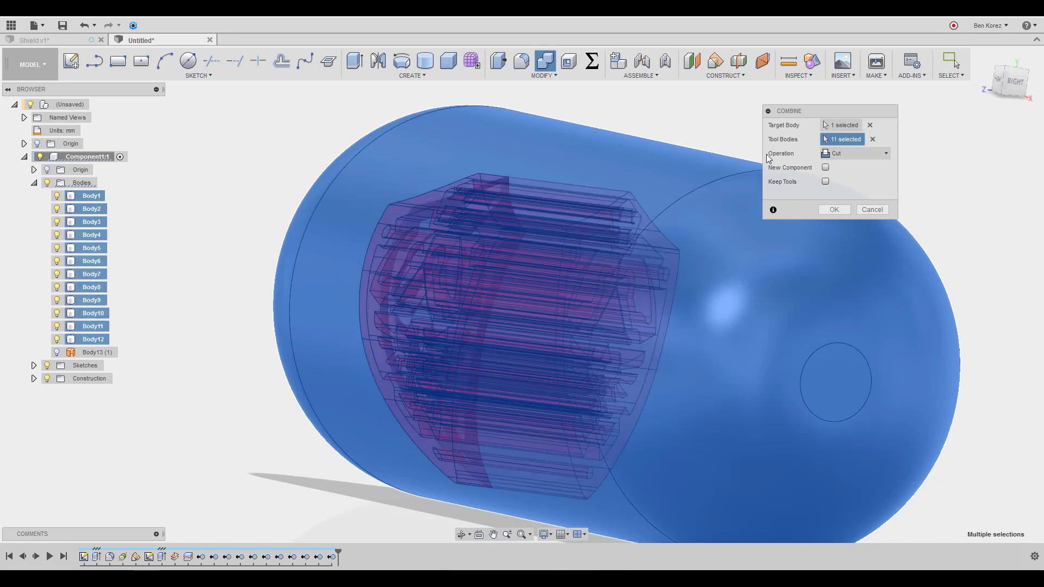
click(846, 155)
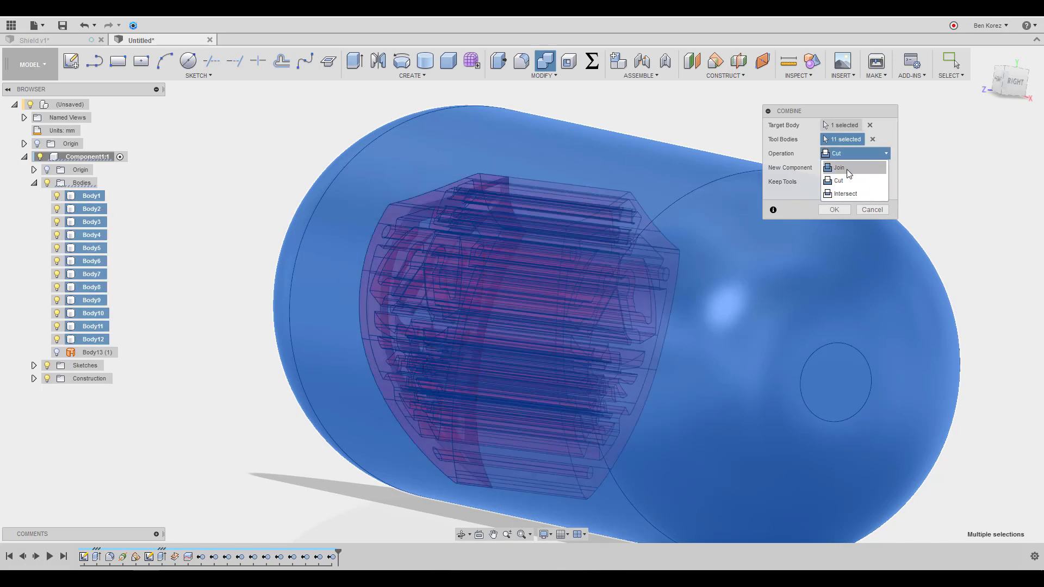
click(846, 168)
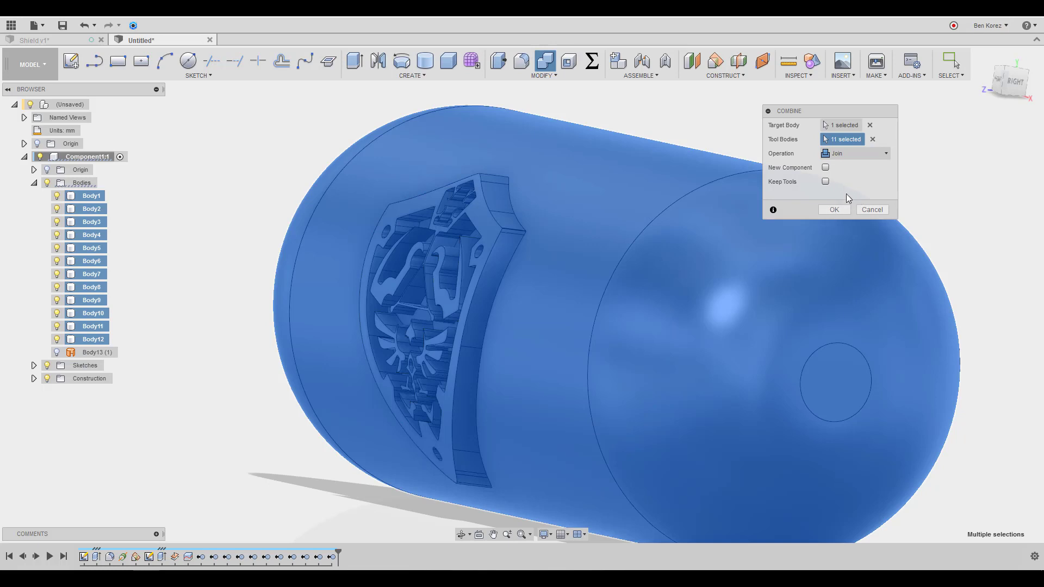
click(837, 210)
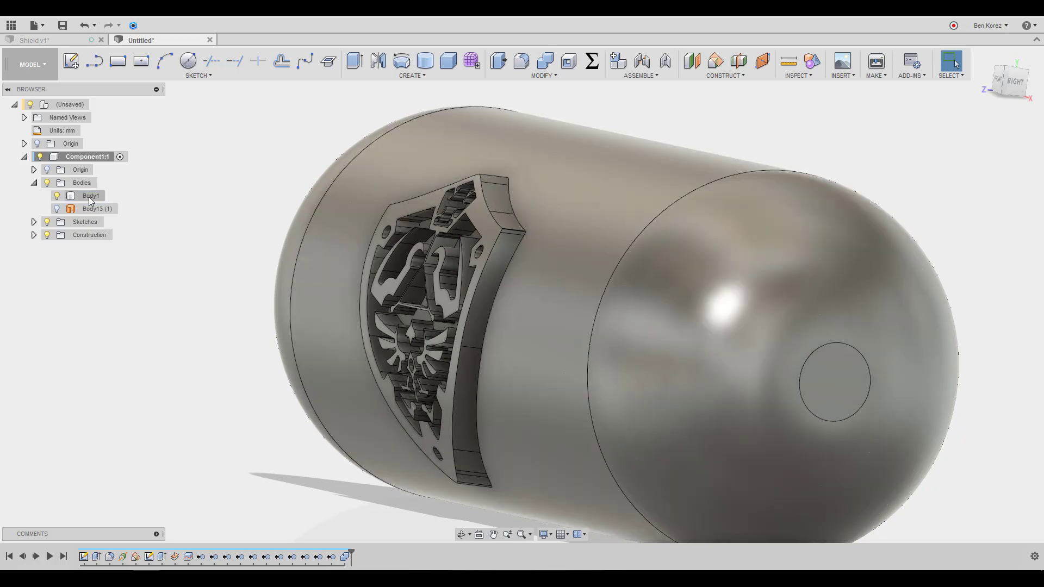
shift+middle_drag(175, 176, 505, 222)
click(464, 232)
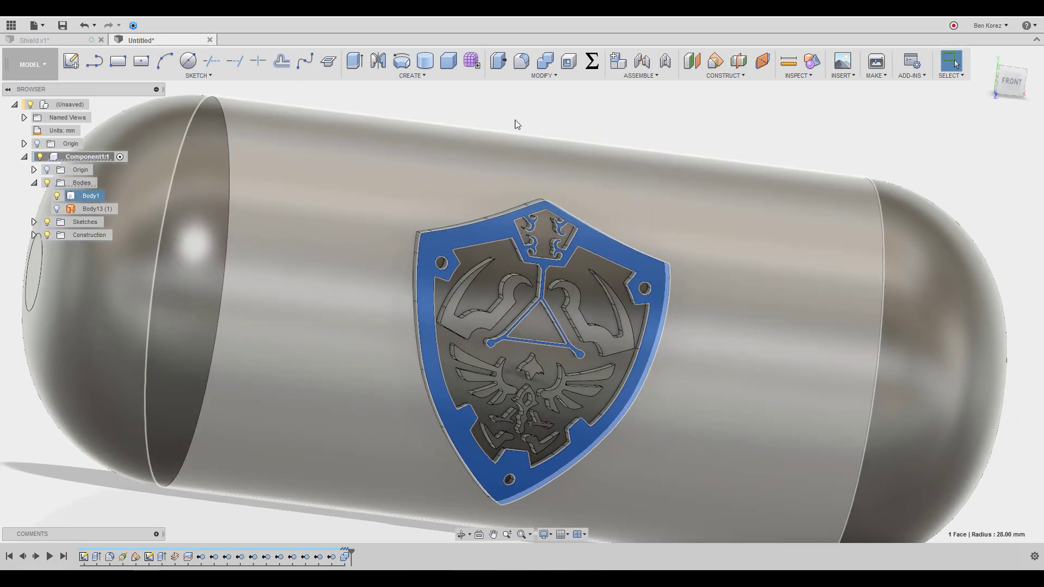
click(563, 100)
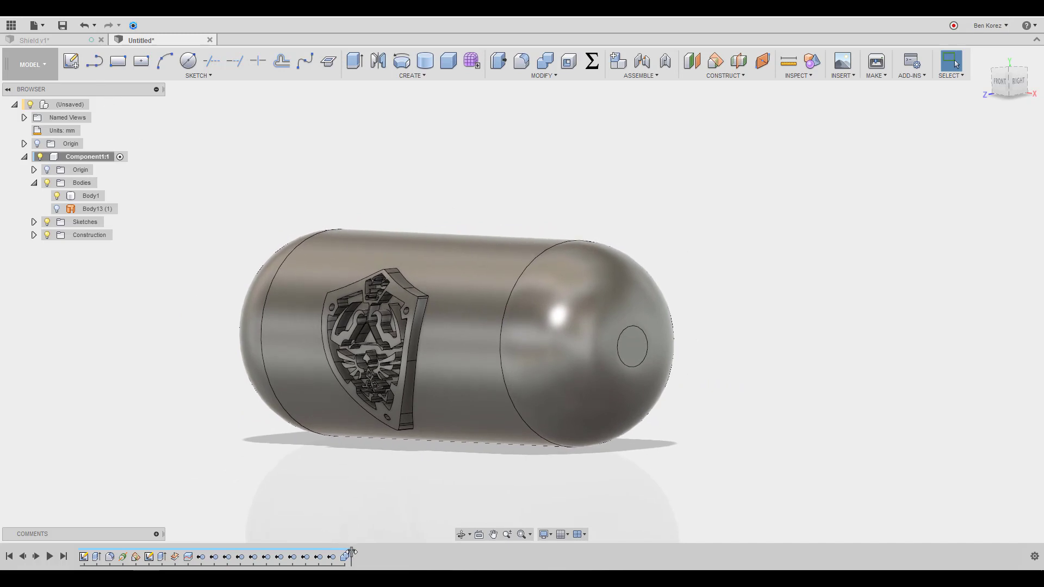
Roll the timeline back to just before the Combine feature that joins the cylinder and shield bodies
drag(352, 552, 341, 552)
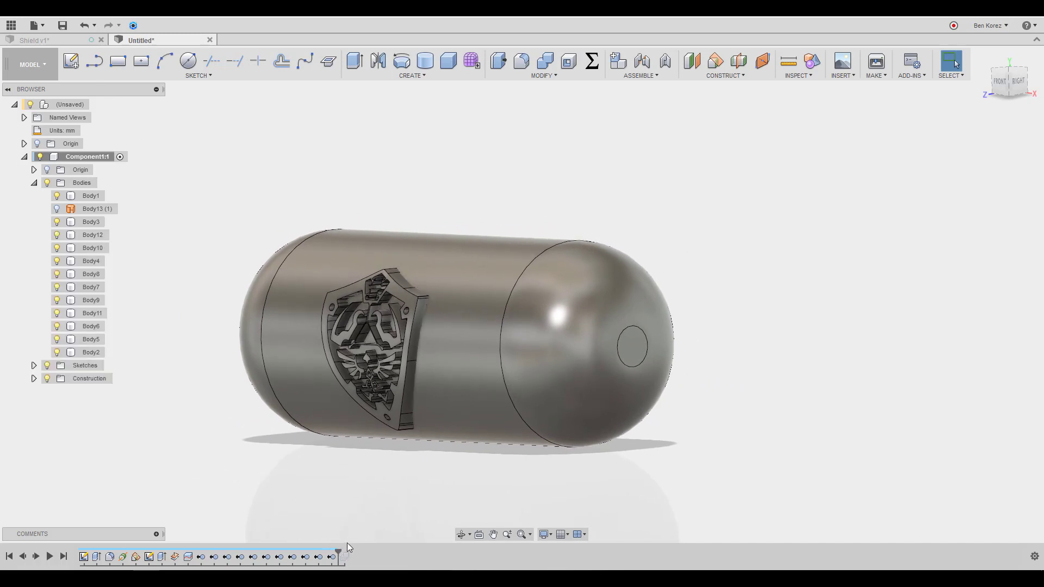
click(97, 195)
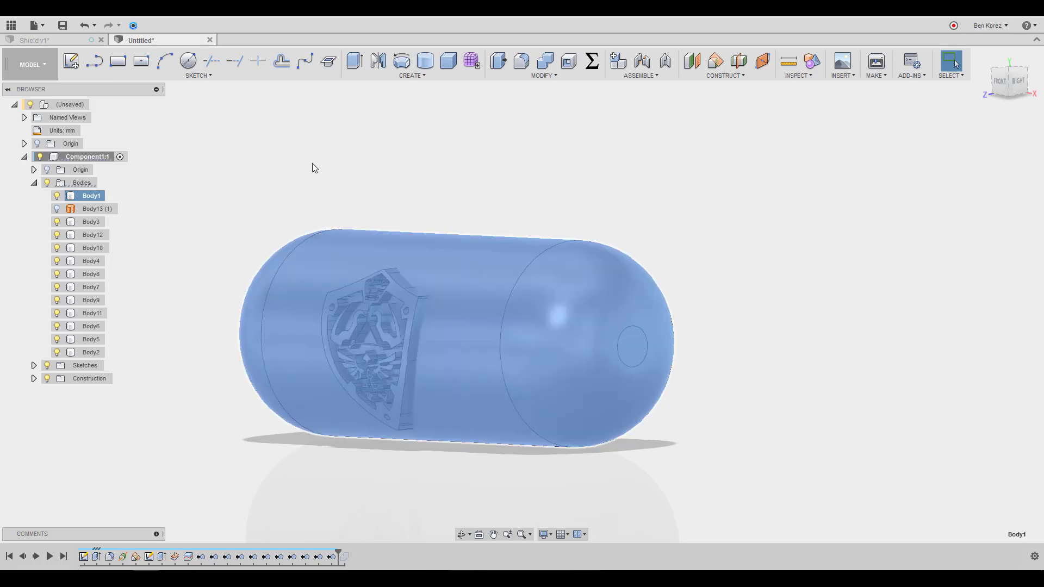
click(346, 155)
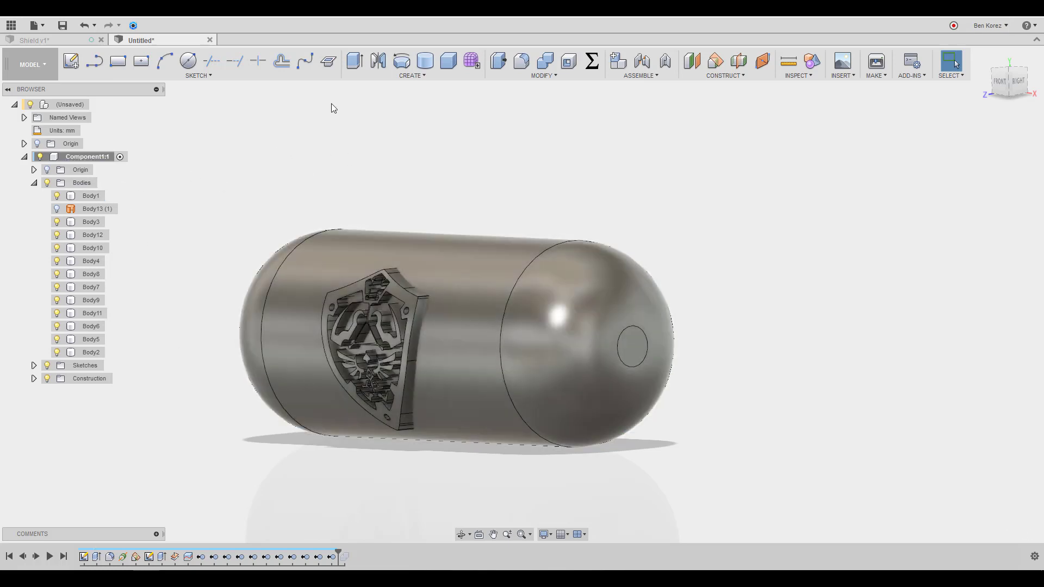
Mirror the cylinder body, Body1, about the origin YZ plane and fit both cylinders in view
click(378, 61)
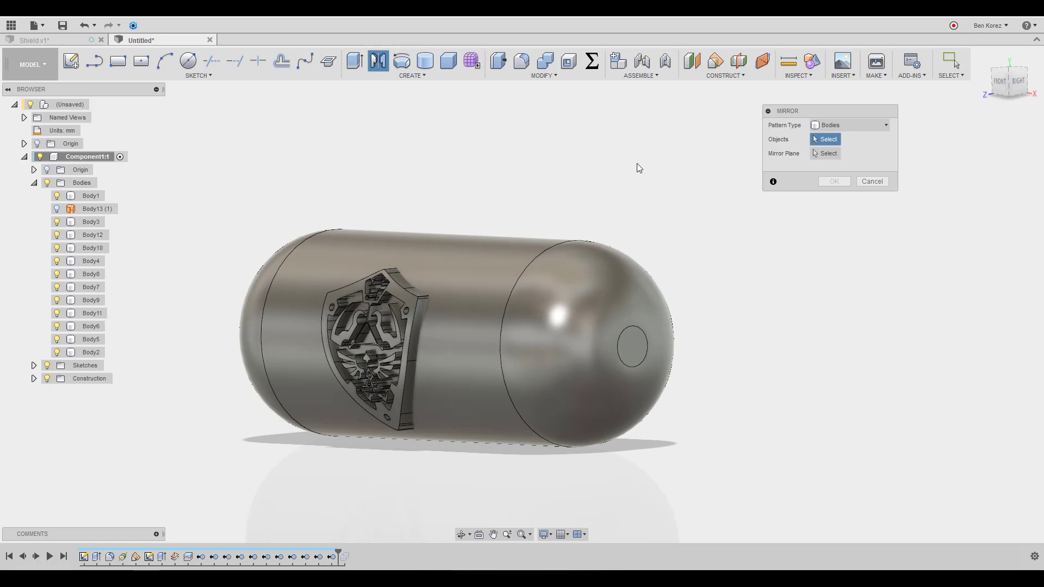
click(517, 264)
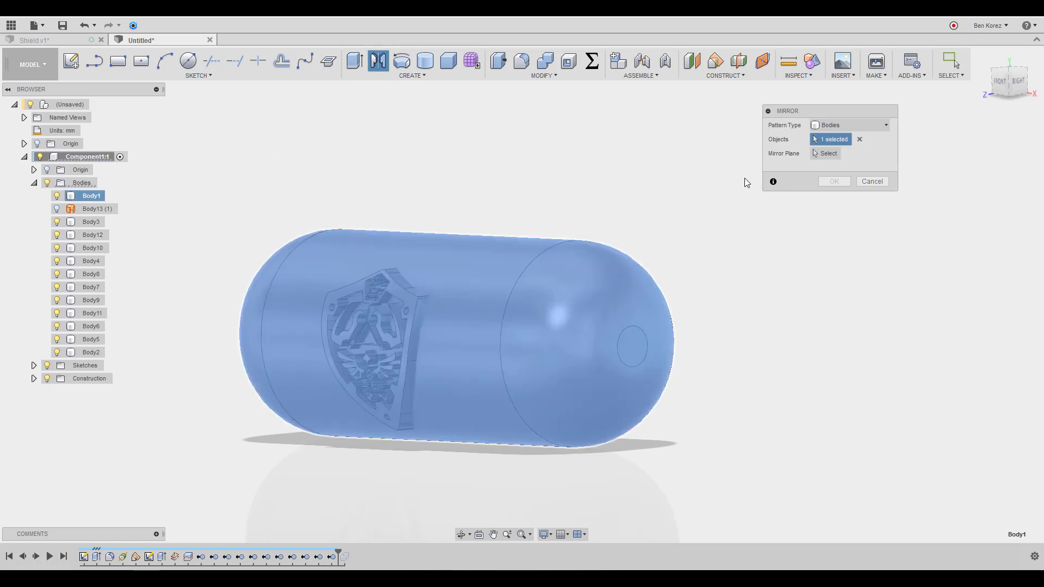
click(824, 161)
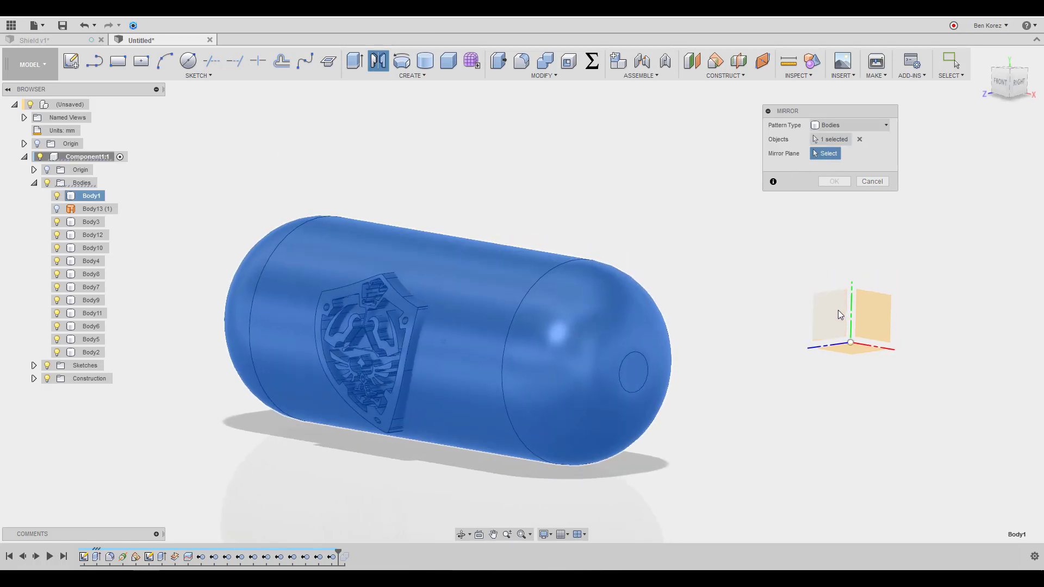
click(840, 316)
click(834, 181)
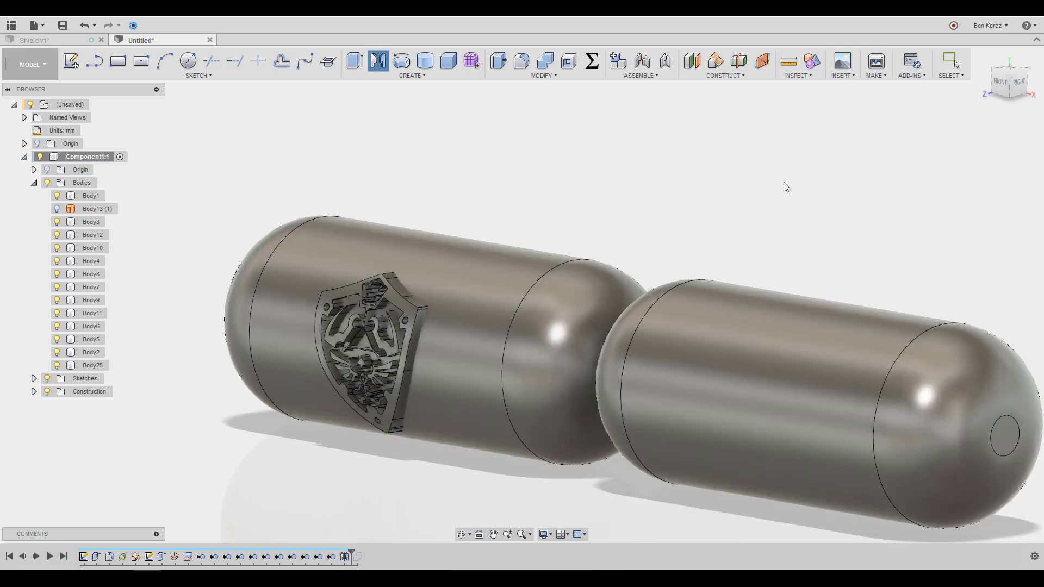
key(F6)
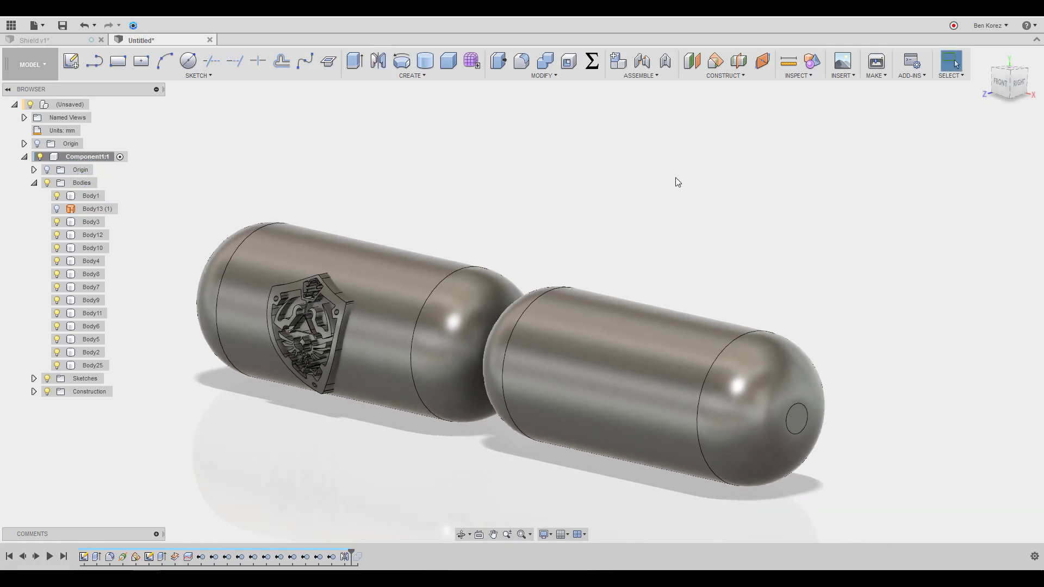
Collapse the component's body list and show the construction plane Plane1
click(34, 183)
click(34, 210)
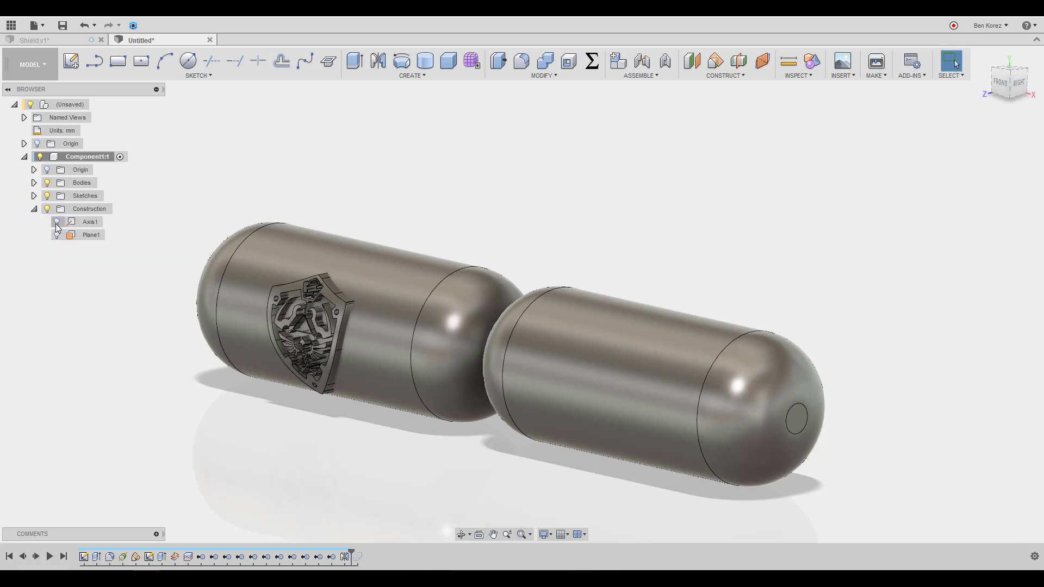
click(58, 235)
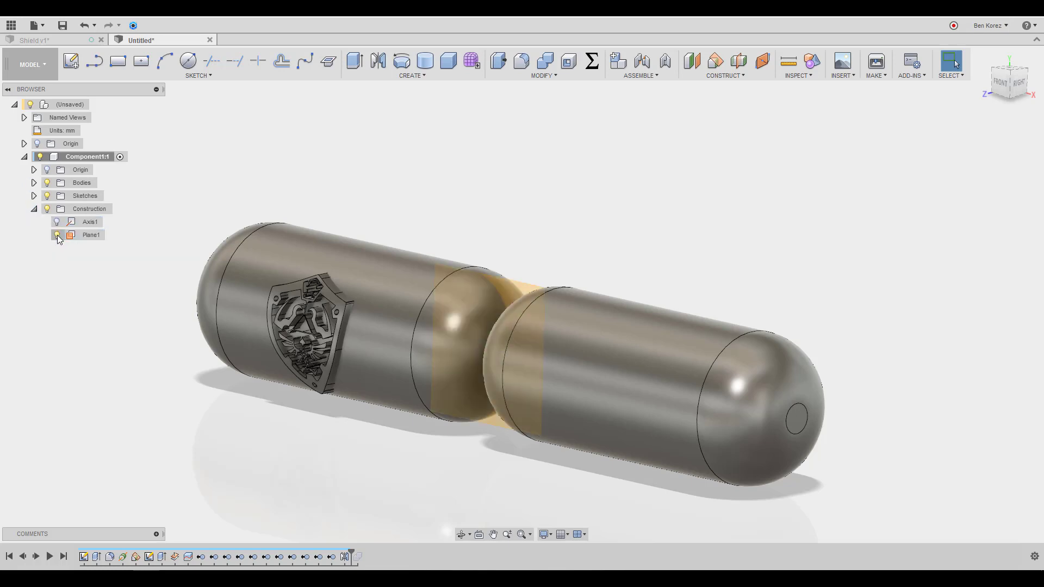
shift+middle_drag(574, 156, 689, 92)
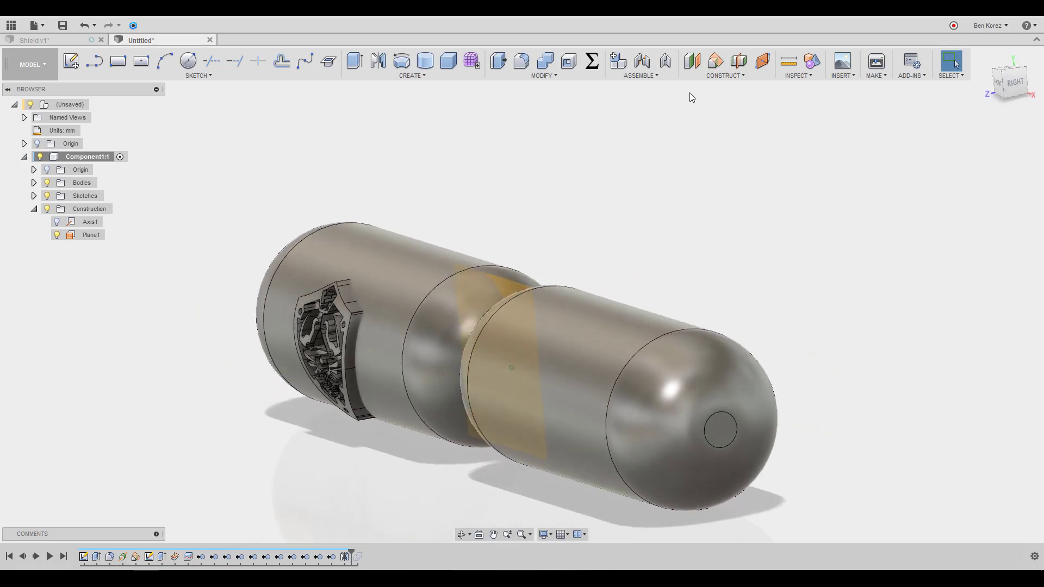
Create a construction plane offset 30 mm from Plane1 in front of the cylinders, and hide Plane1
click(693, 61)
shift+middle_drag(554, 217, 567, 233)
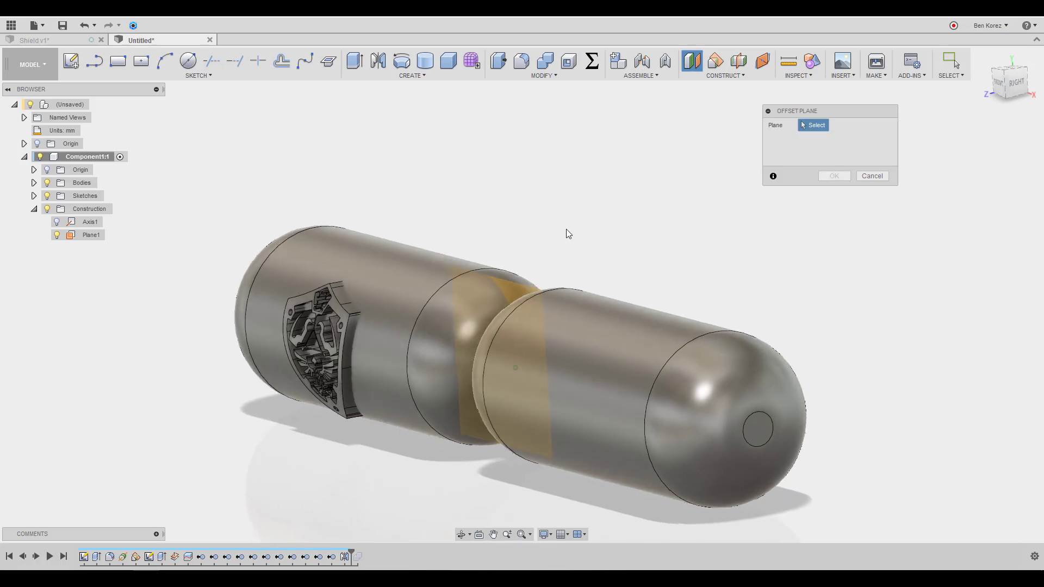
click(511, 302)
shift+middle_drag(510, 303, 501, 299)
drag(501, 299, 406, 313)
shift+middle_drag(407, 313, 422, 306)
click(1007, 85)
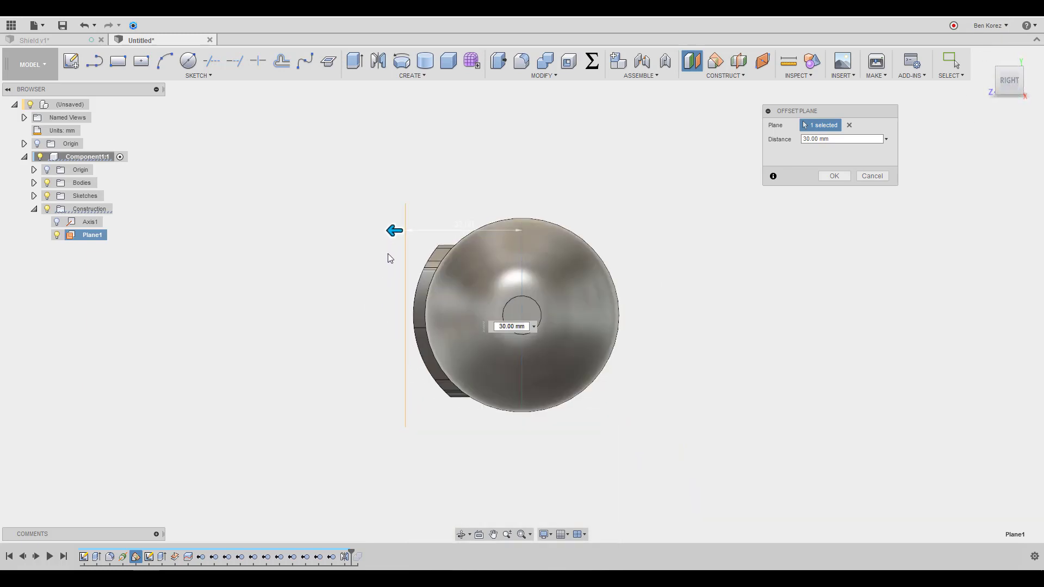
click(833, 176)
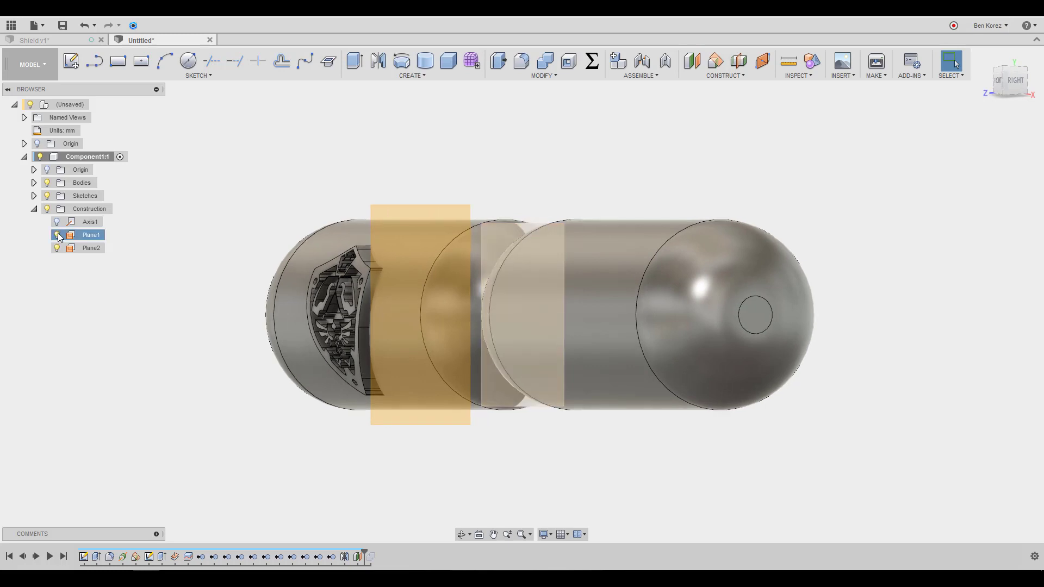
click(57, 235)
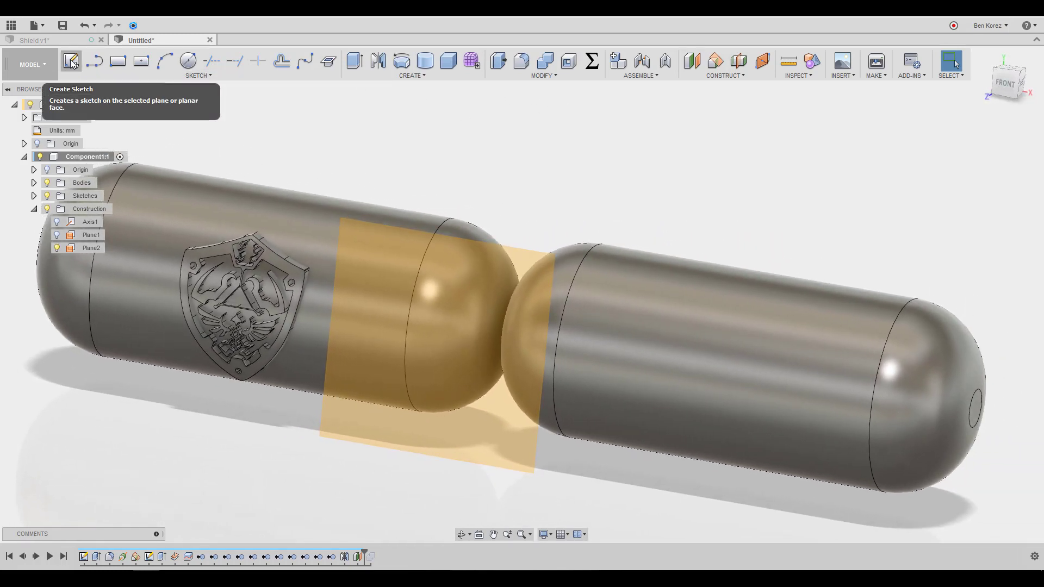
Start a sketch on the offset plane in front of the cylinders and insert the SVG file test02.svg
click(72, 63)
click(511, 268)
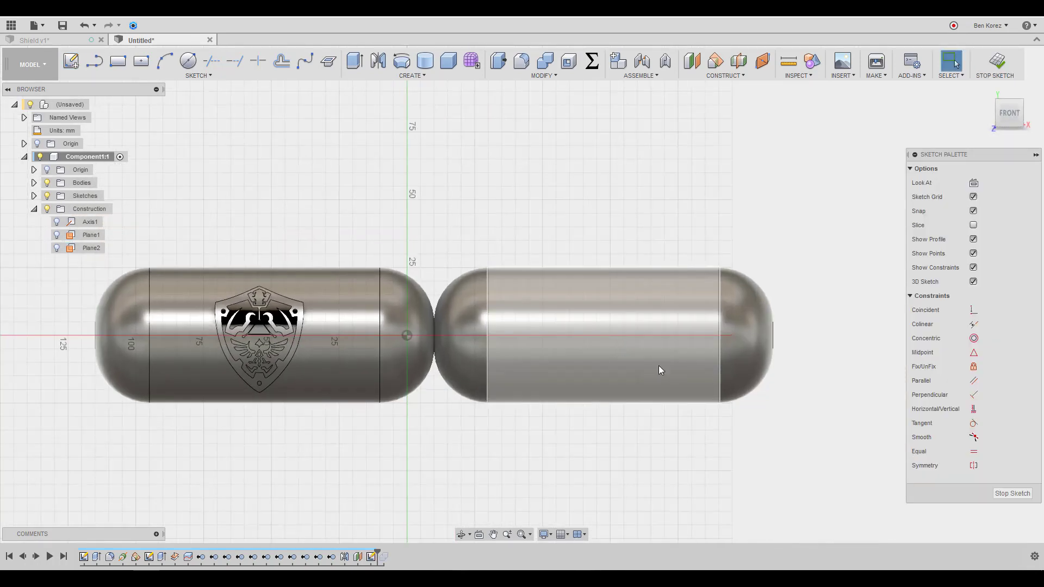
scroll(669, 361, up, 4)
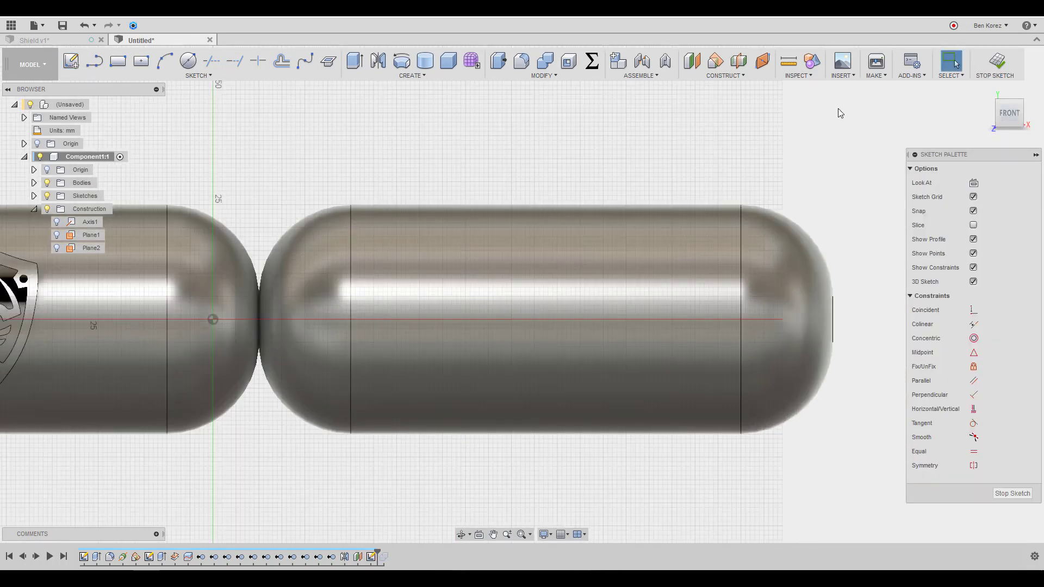
click(842, 75)
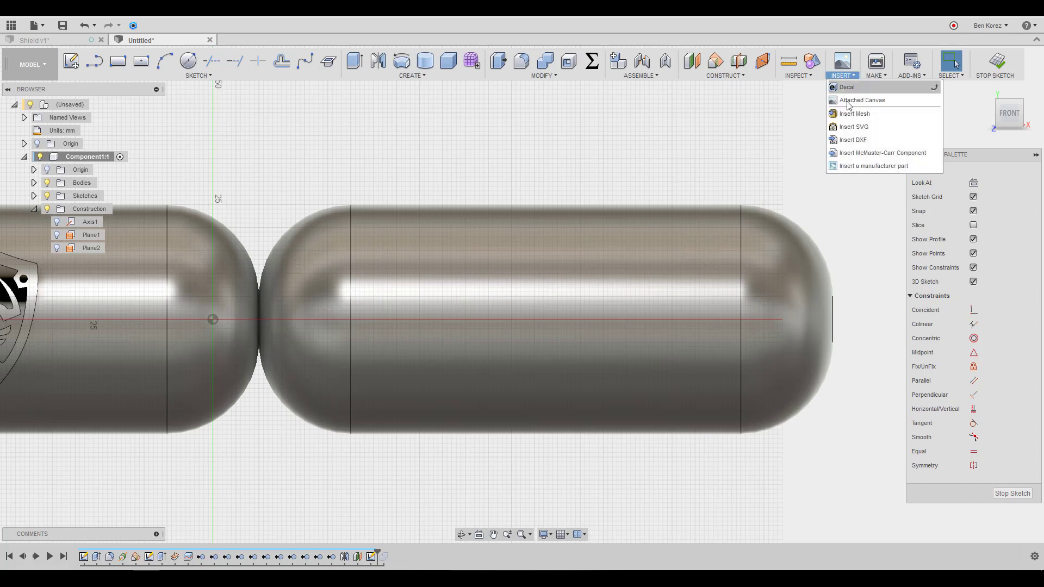
click(852, 127)
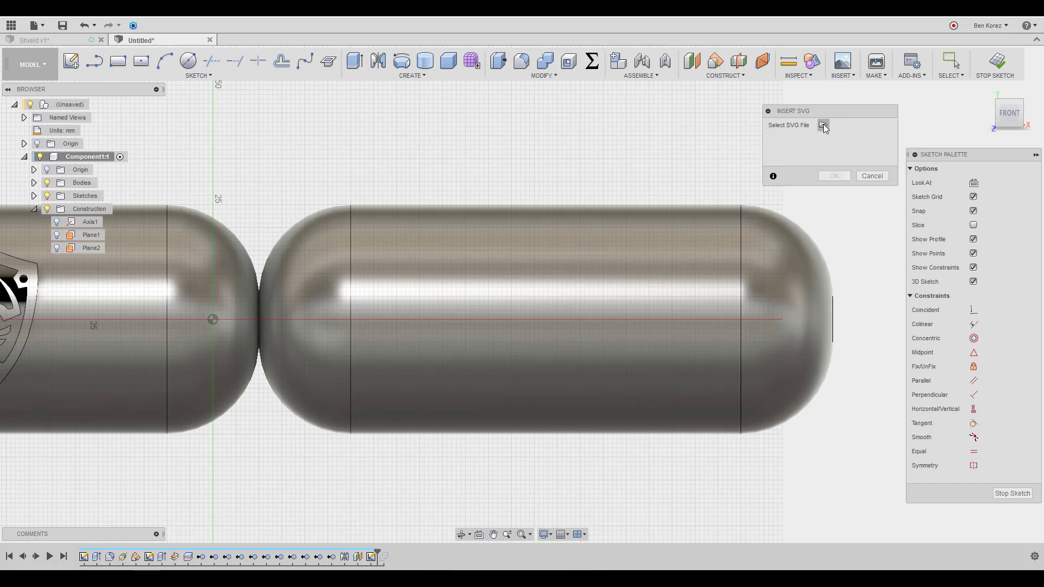
click(824, 127)
click(673, 188)
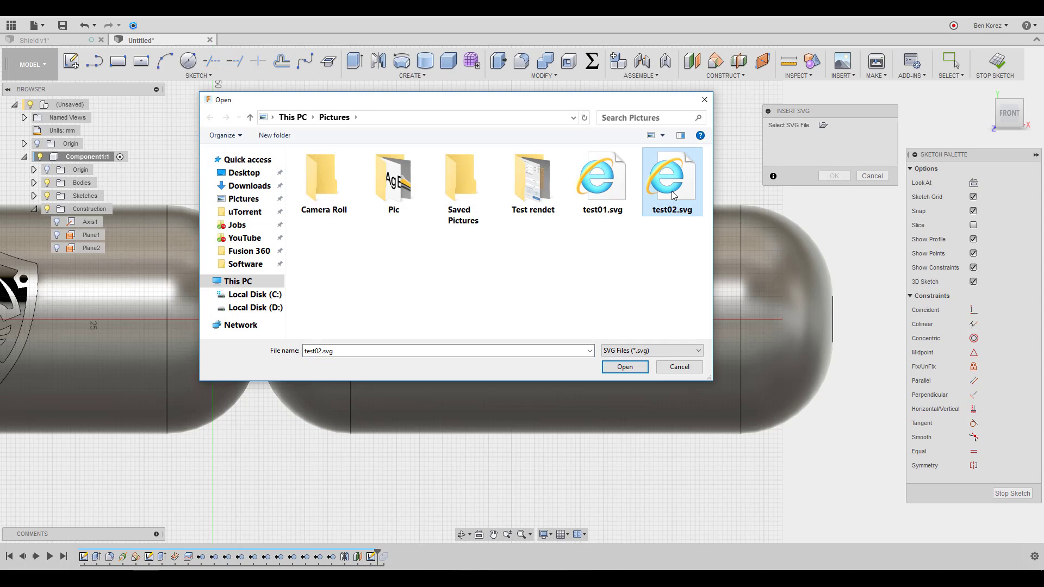
click(614, 364)
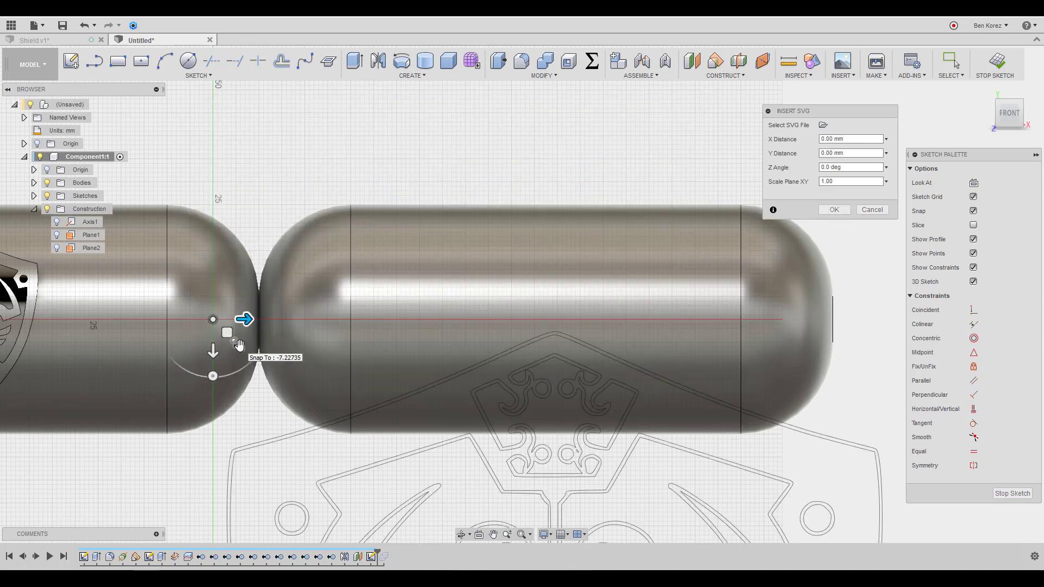
Scale down and place the shield artwork near the middle of the mirrored cylinder, and finish the sketch
drag(237, 344, 488, 252)
click(842, 211)
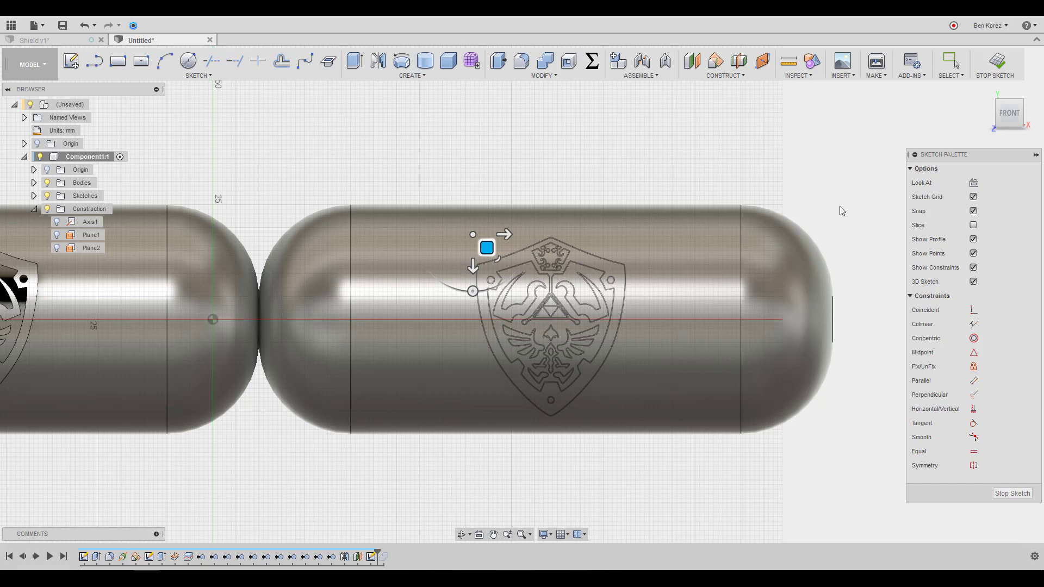
click(1001, 62)
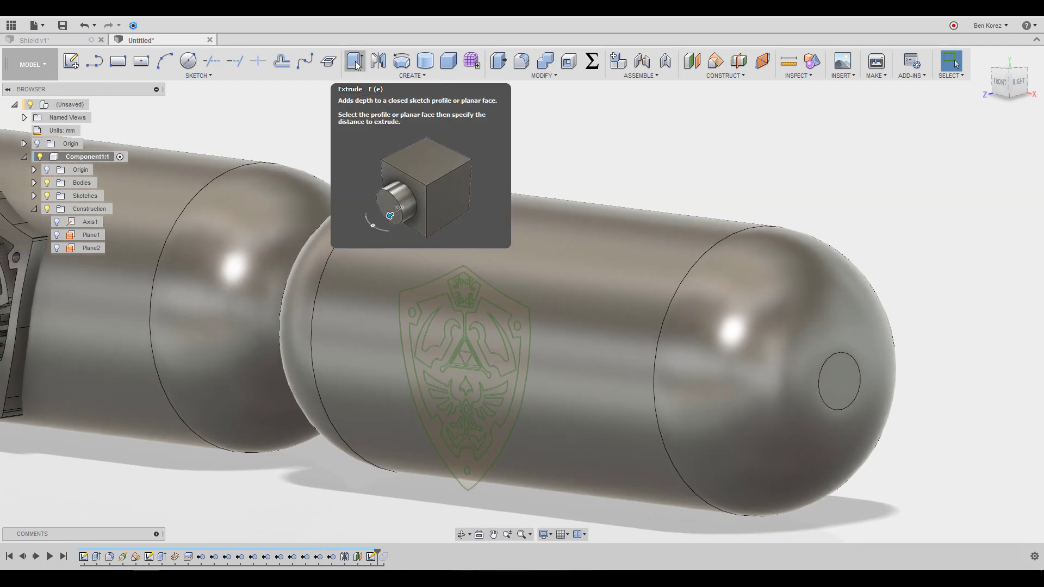
Start an Extrude as New Body with ten shield profiles: the border, both horns, both wings, the bird's head, and tail and foot shapes
click(355, 64)
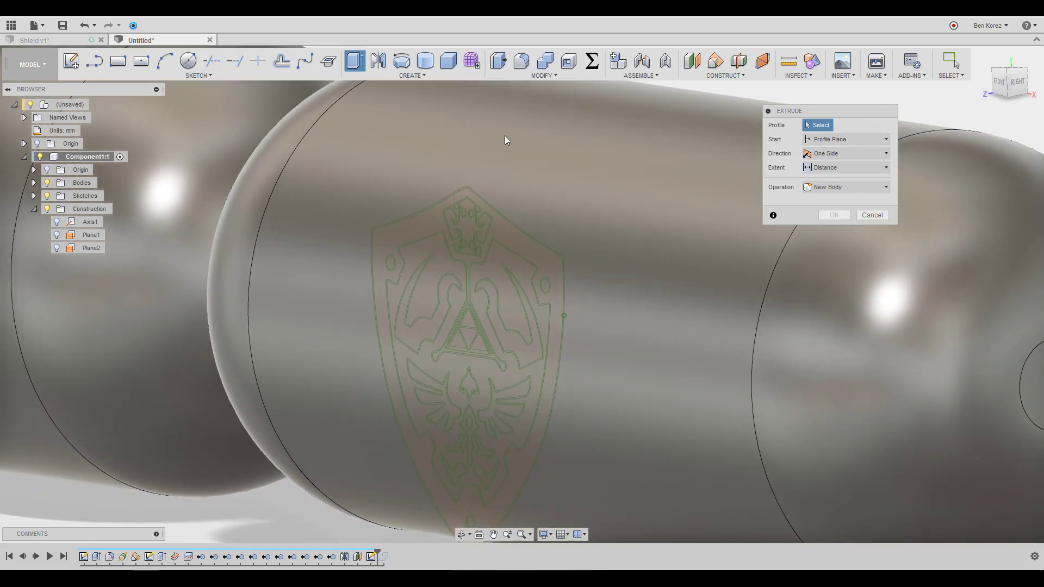
click(428, 232)
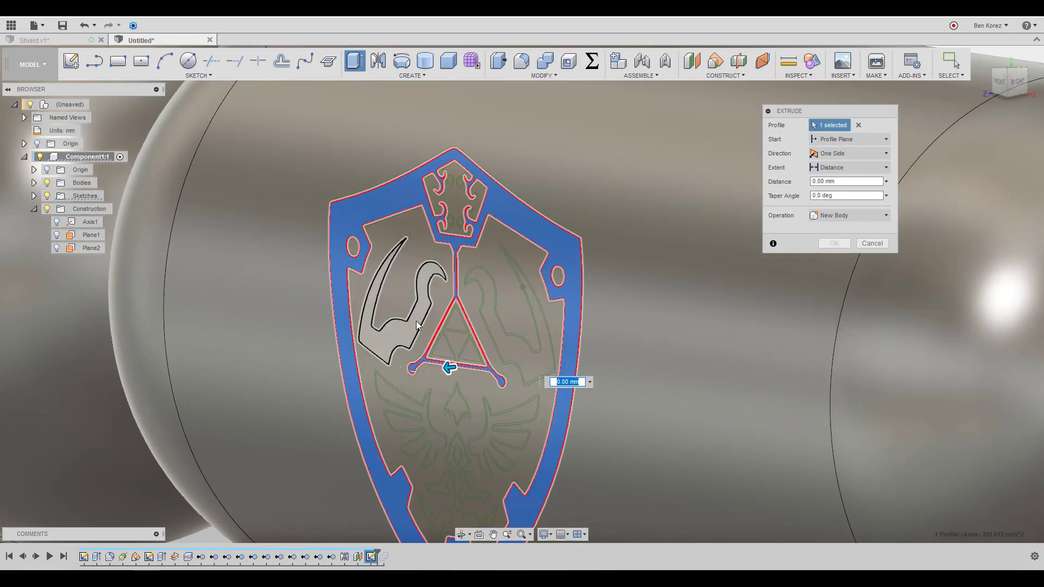
click(416, 321)
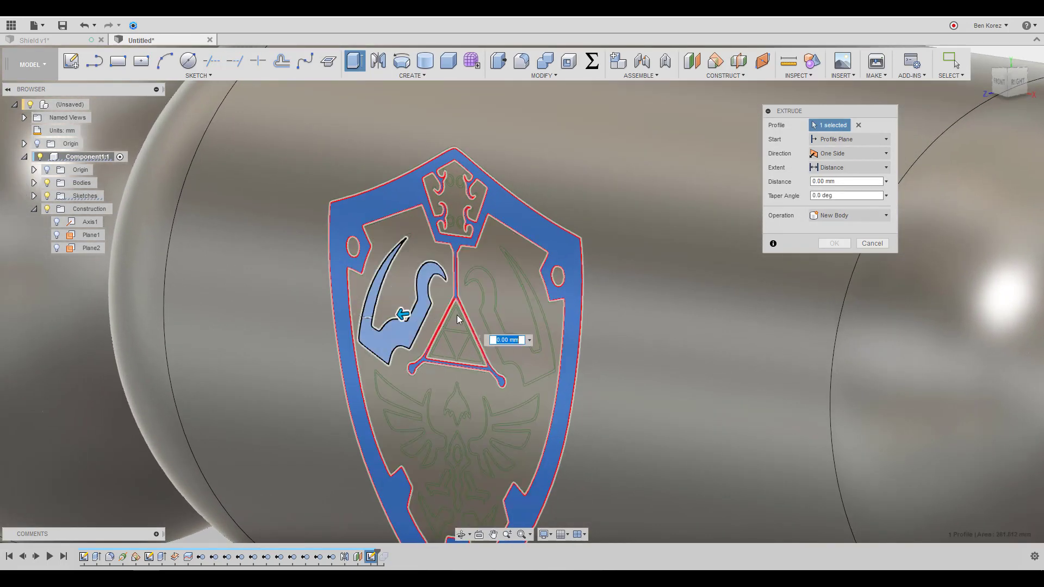
click(492, 318)
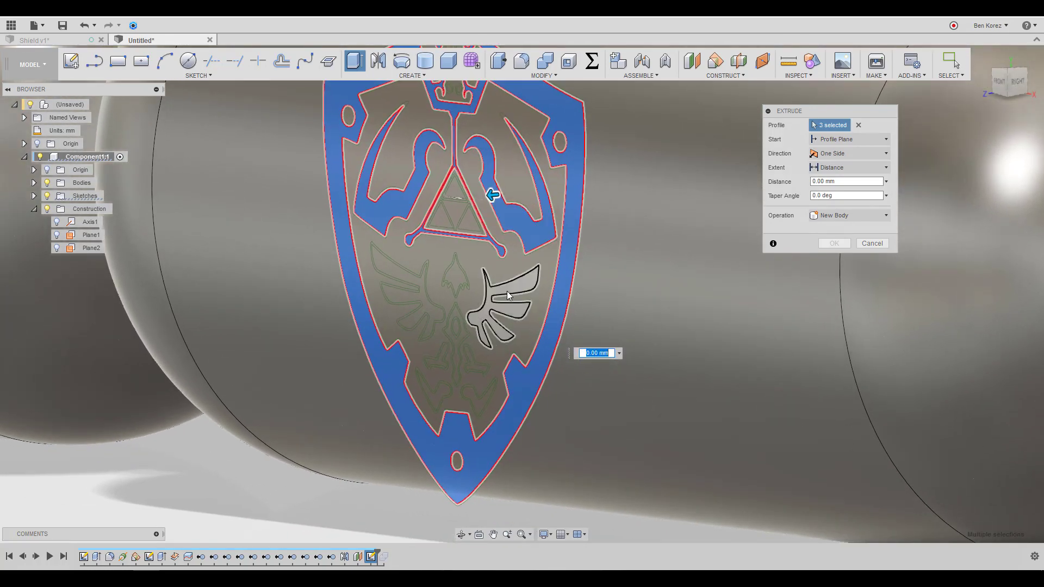
click(506, 292)
click(456, 281)
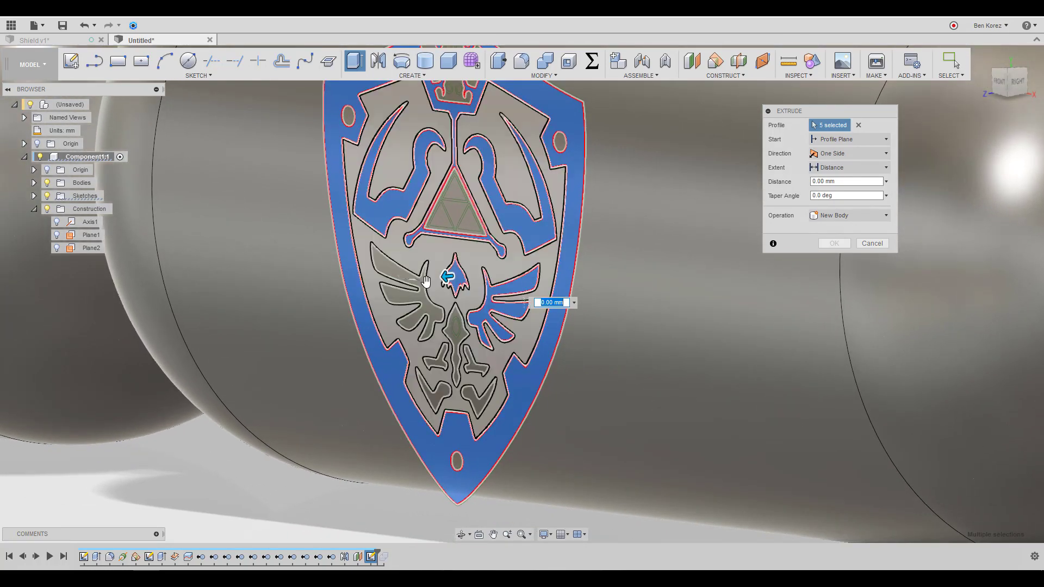
click(421, 298)
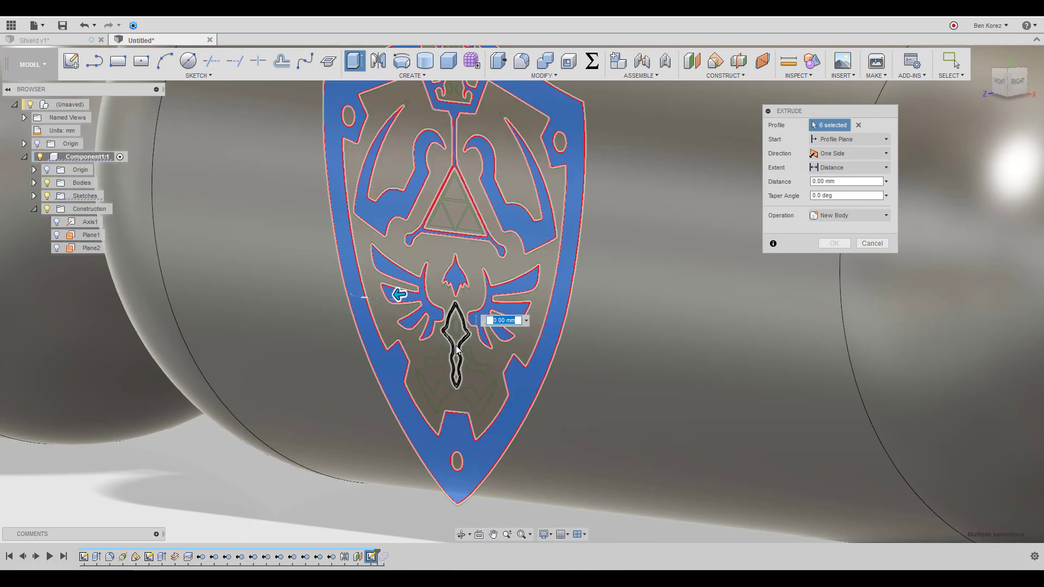
click(447, 370)
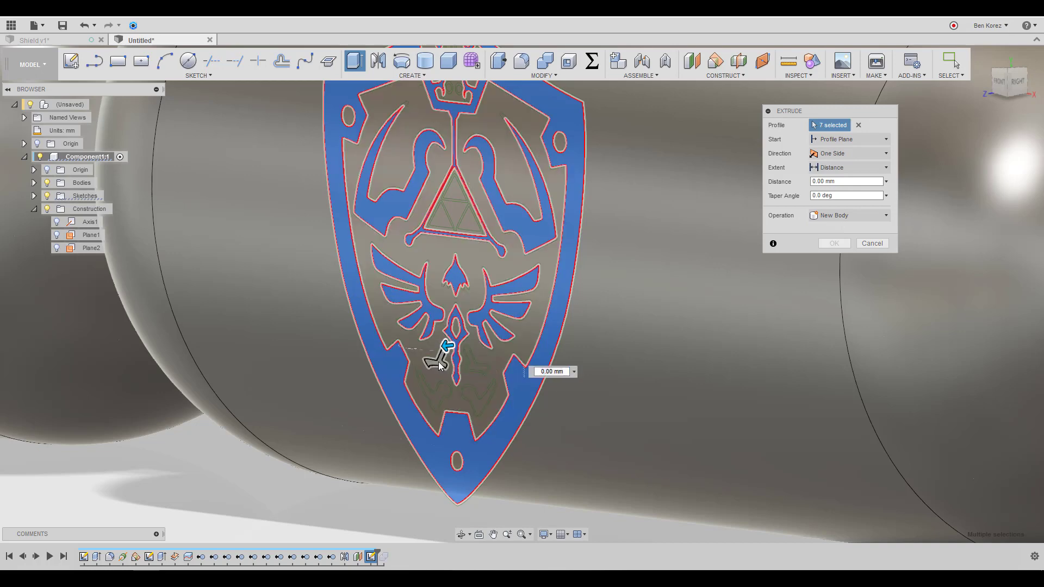
click(441, 366)
click(436, 388)
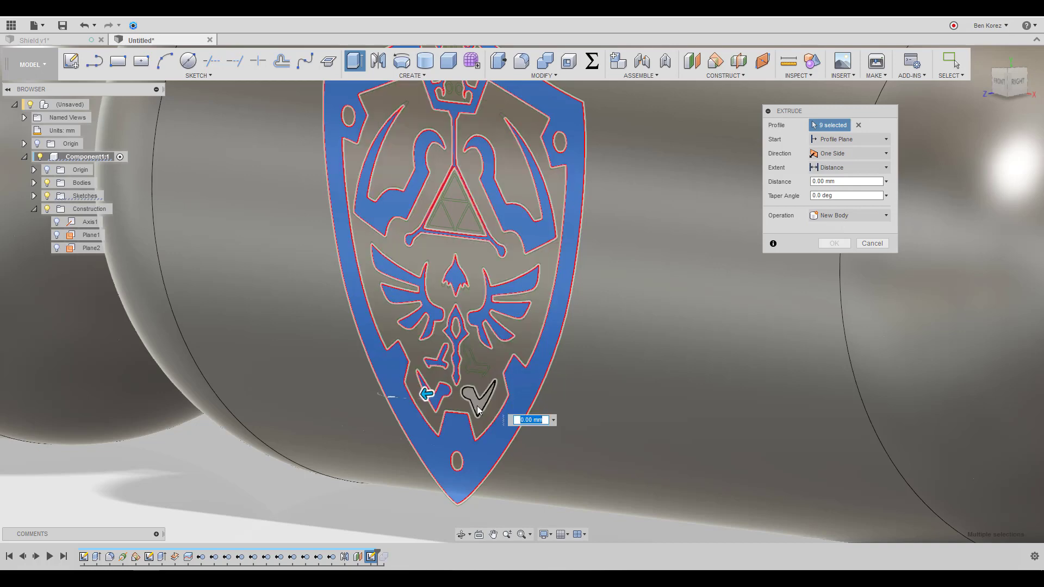
click(477, 407)
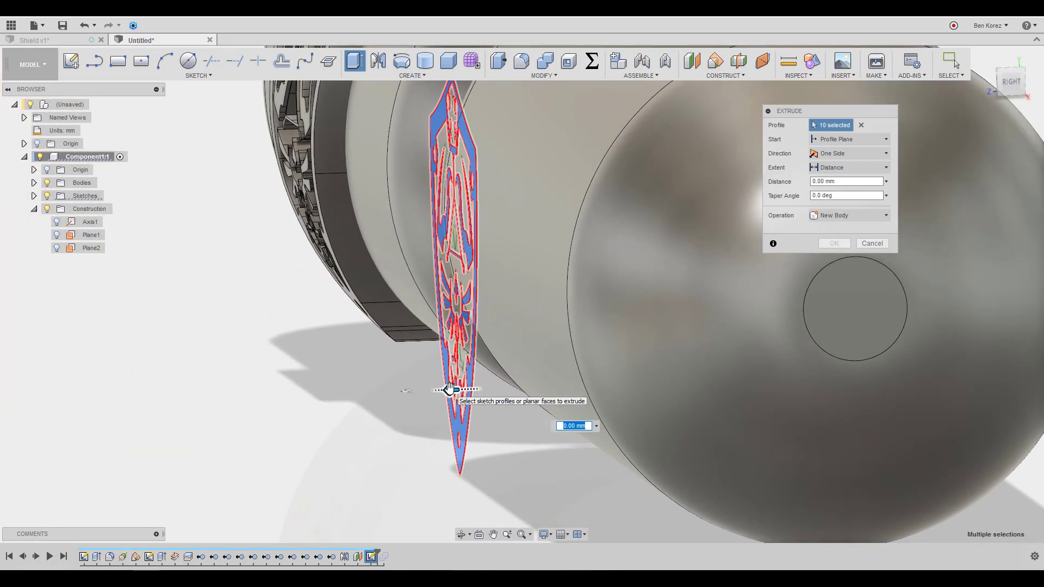
Extrude the shield profiles To Object up to the mirrored cylinder's curved face, using the second Chain Faces option and New Body as operation
drag(453, 389, 507, 389)
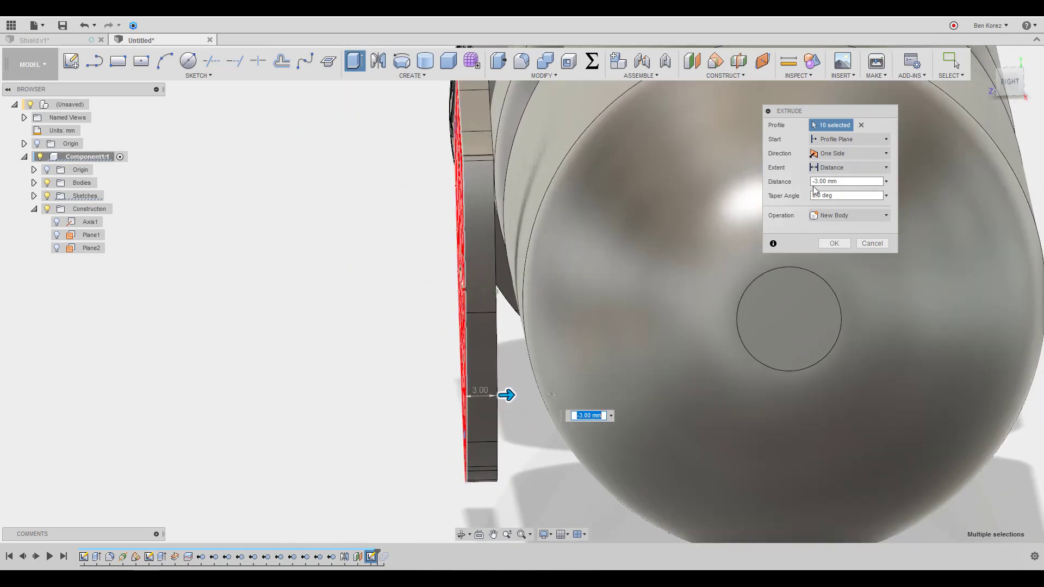
click(840, 167)
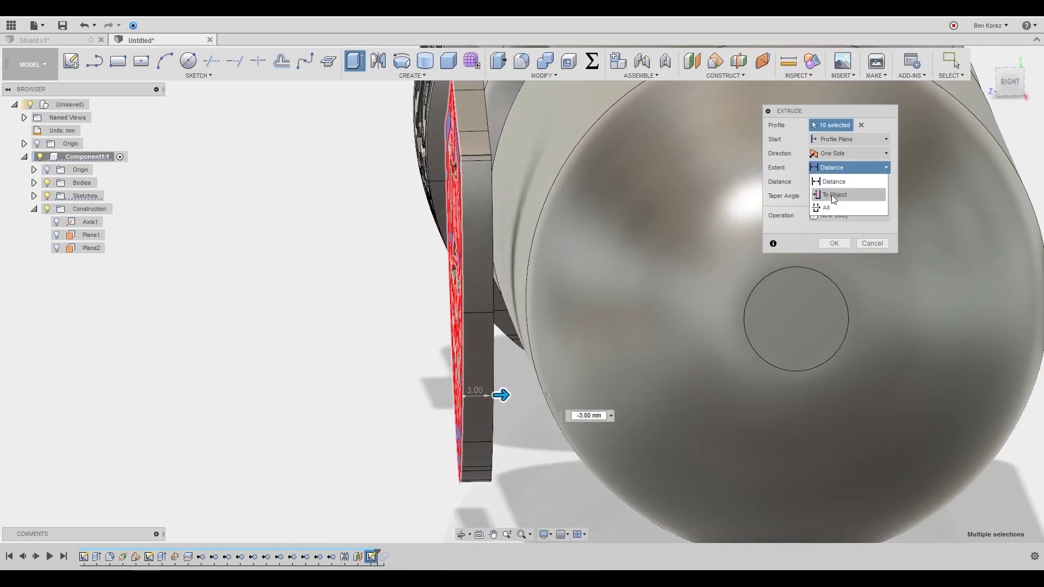
click(834, 195)
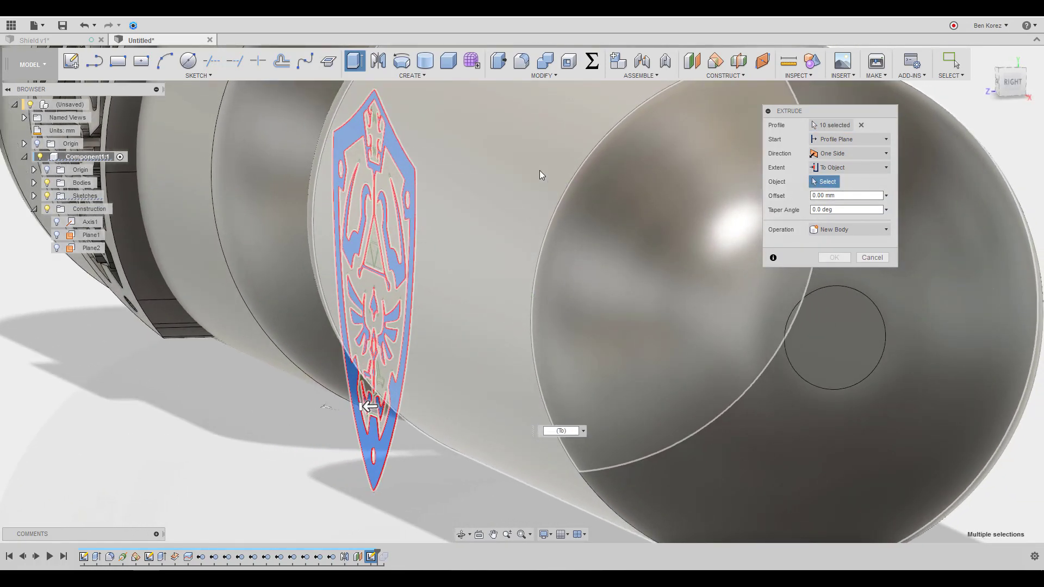
click(540, 173)
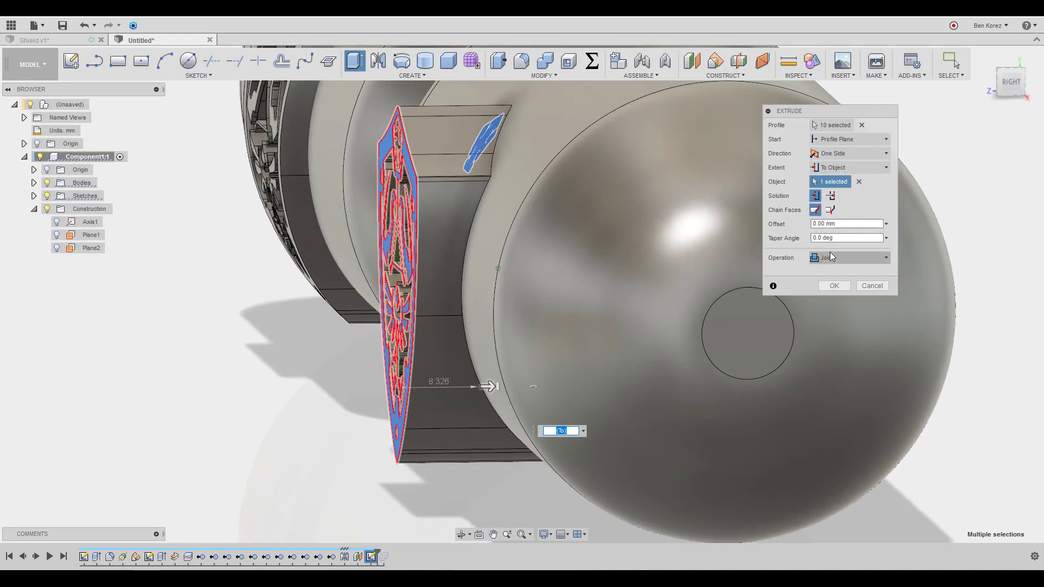
click(833, 257)
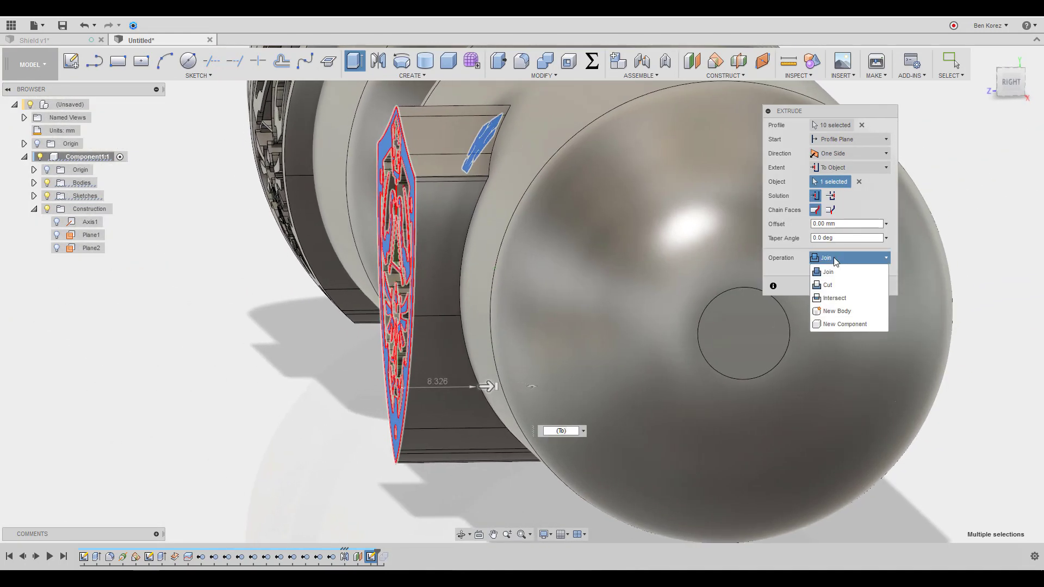
click(832, 312)
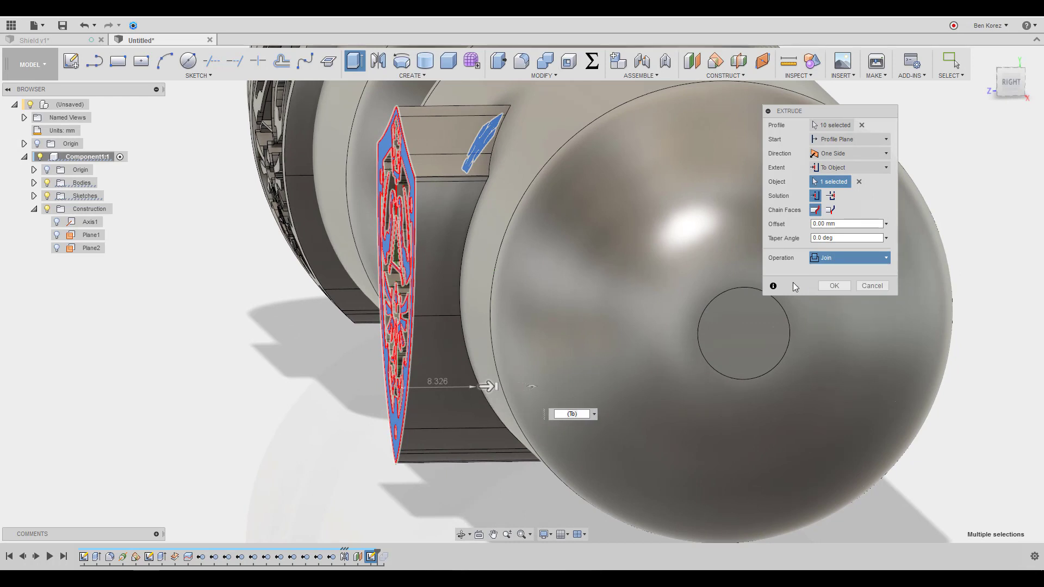
click(831, 211)
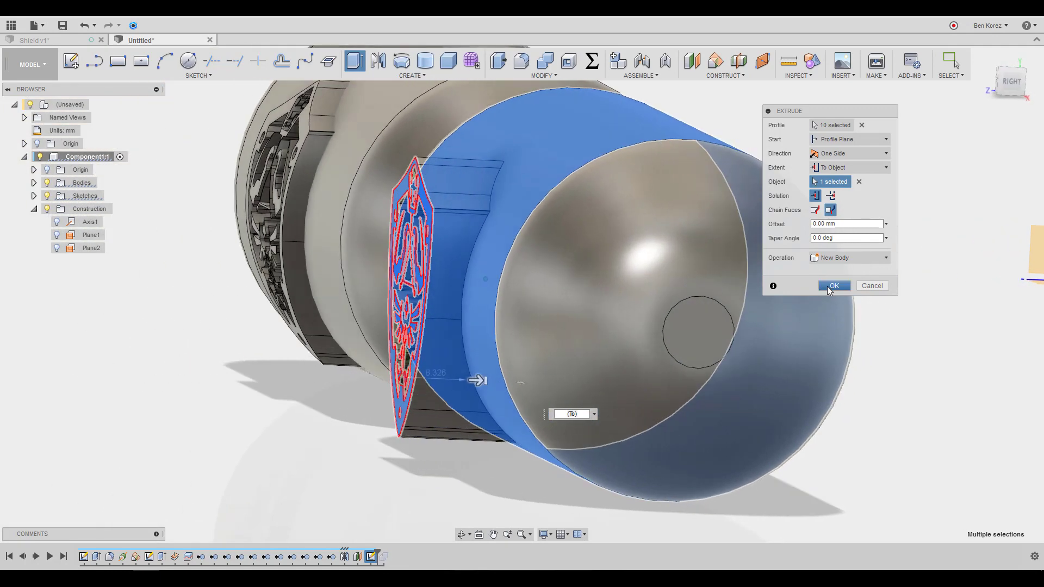
click(835, 286)
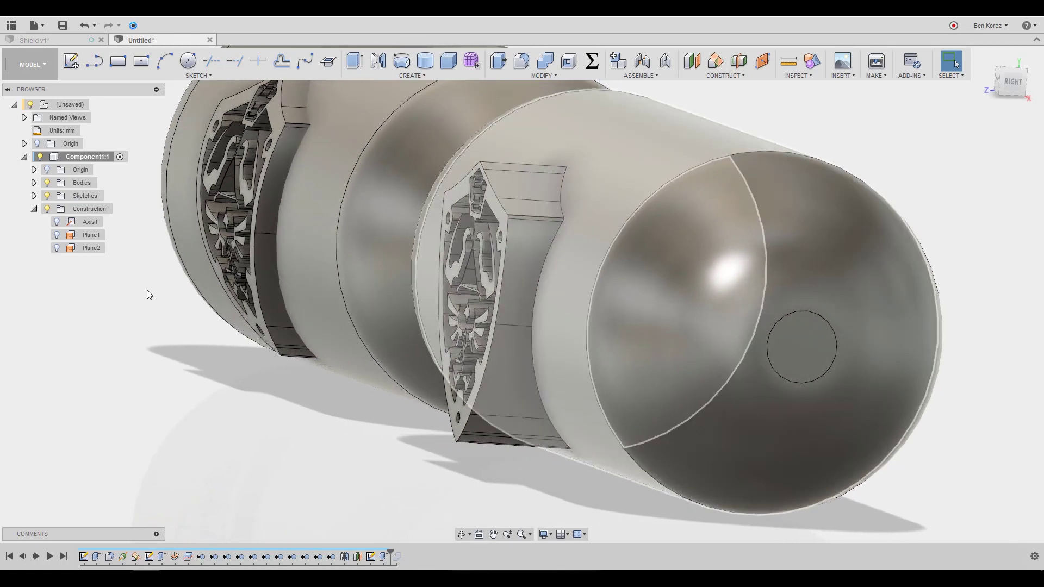
Expand the Bodies list, roll the timeline forward past the last Combine feature, and select Body25 to identify the mirrored cylinder
click(35, 209)
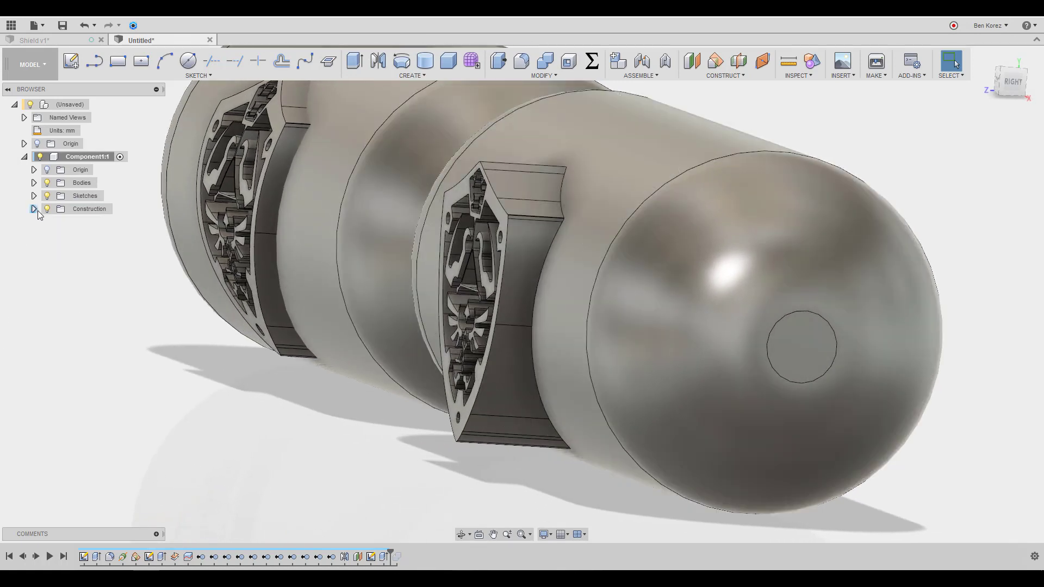
click(35, 184)
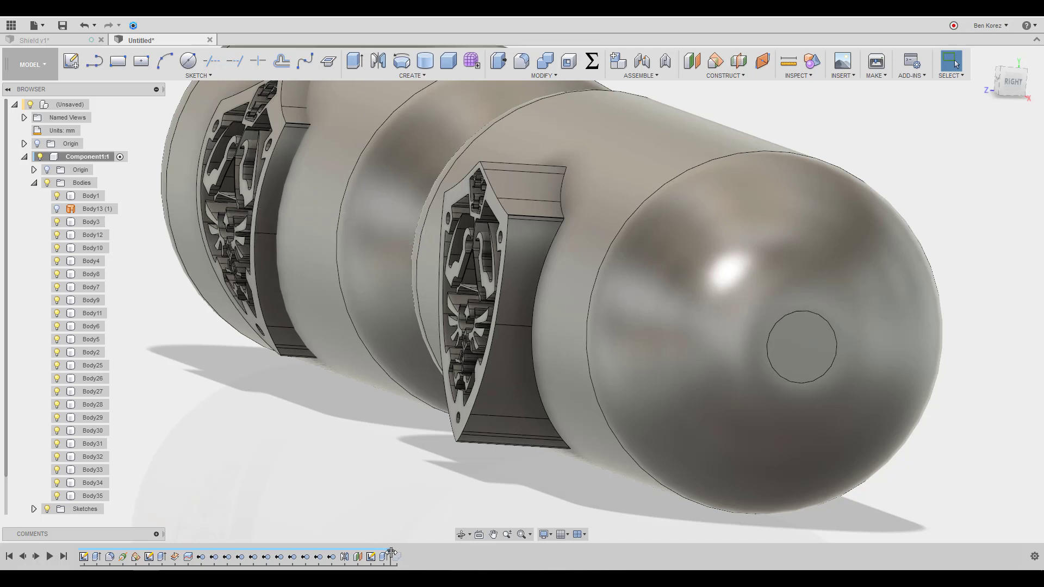
drag(391, 553, 406, 553)
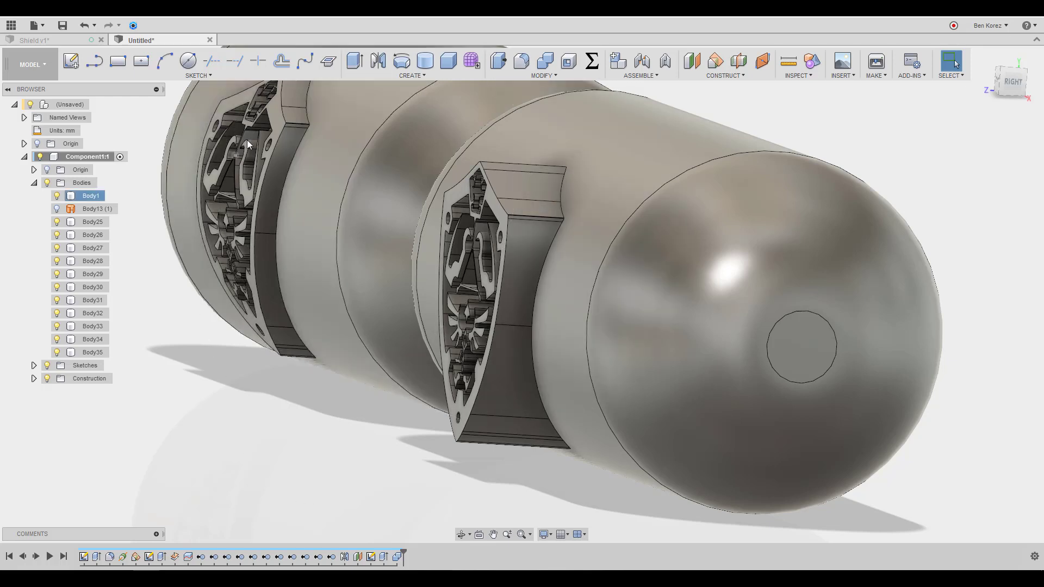
click(249, 136)
click(88, 223)
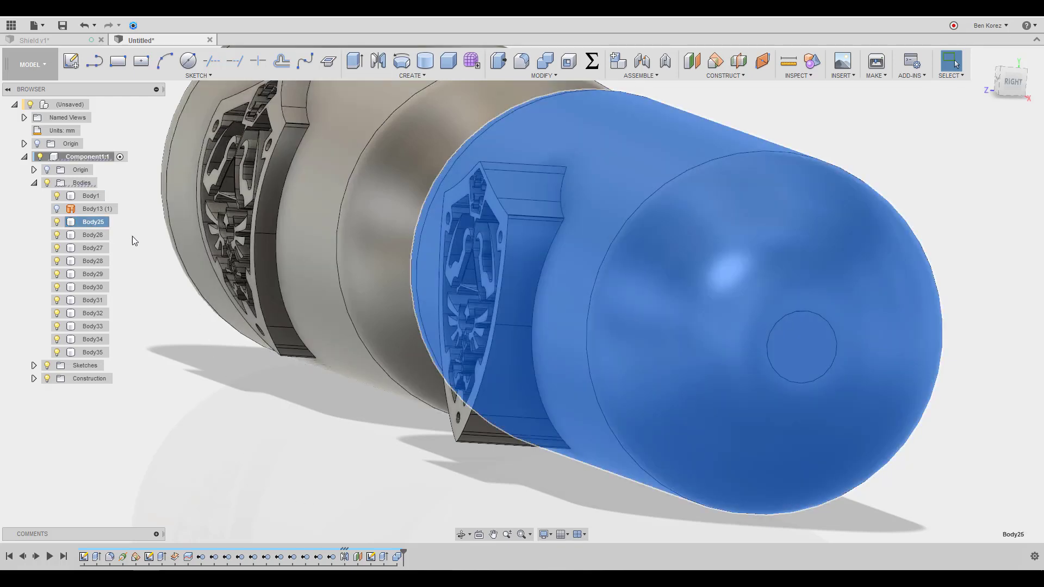
Move the ten new shield bodies, Body26 to Body35, by -3 mm in Z into the mirrored cylinder
click(97, 237)
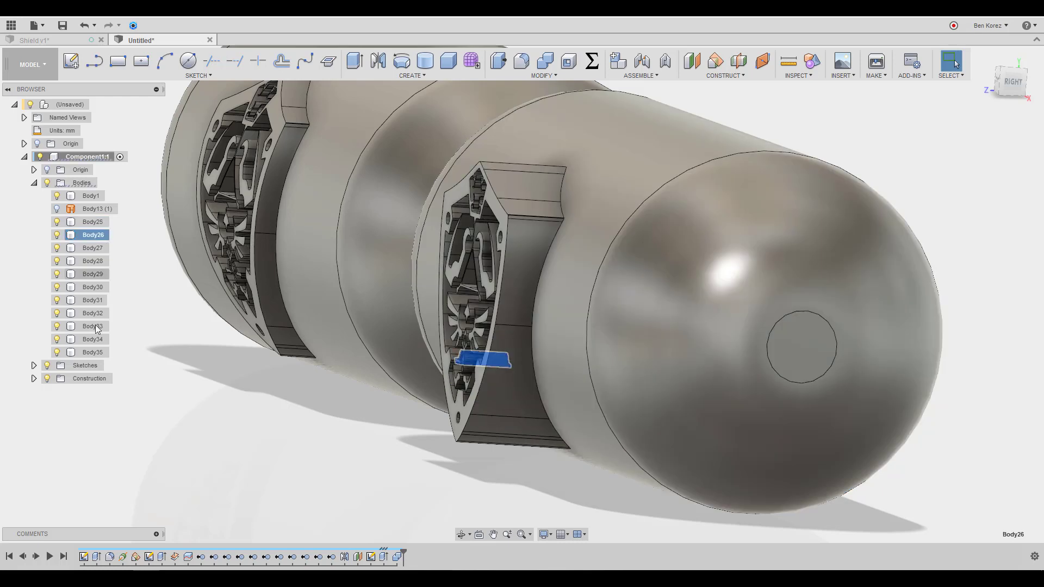
shift+click(92, 353)
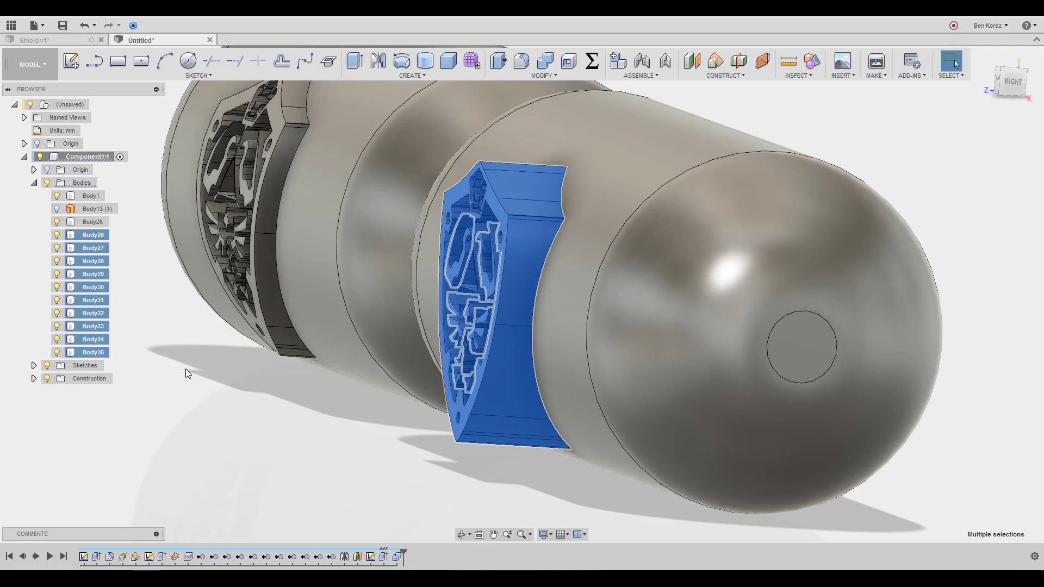
key(m)
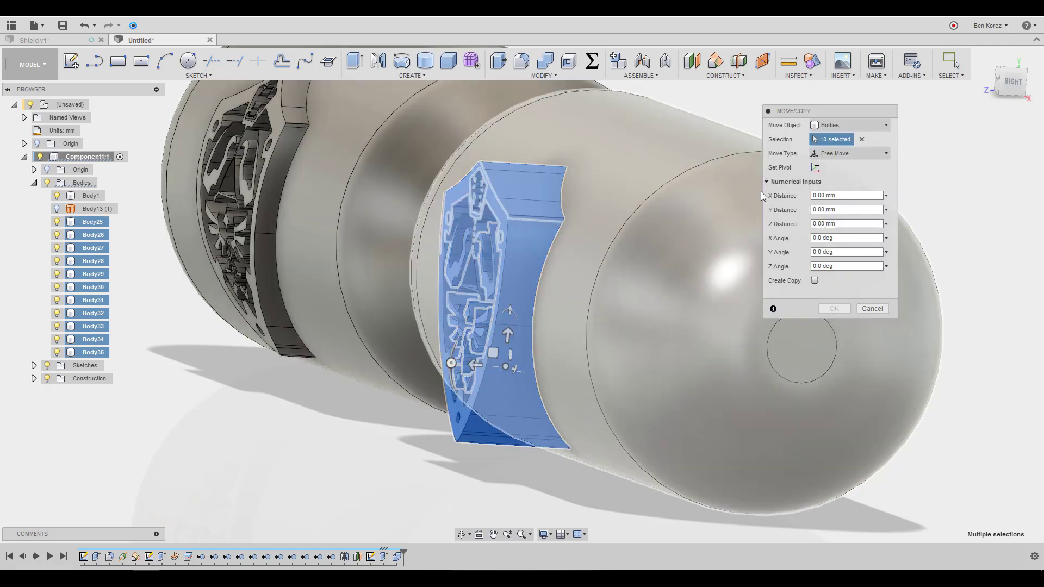
click(1012, 82)
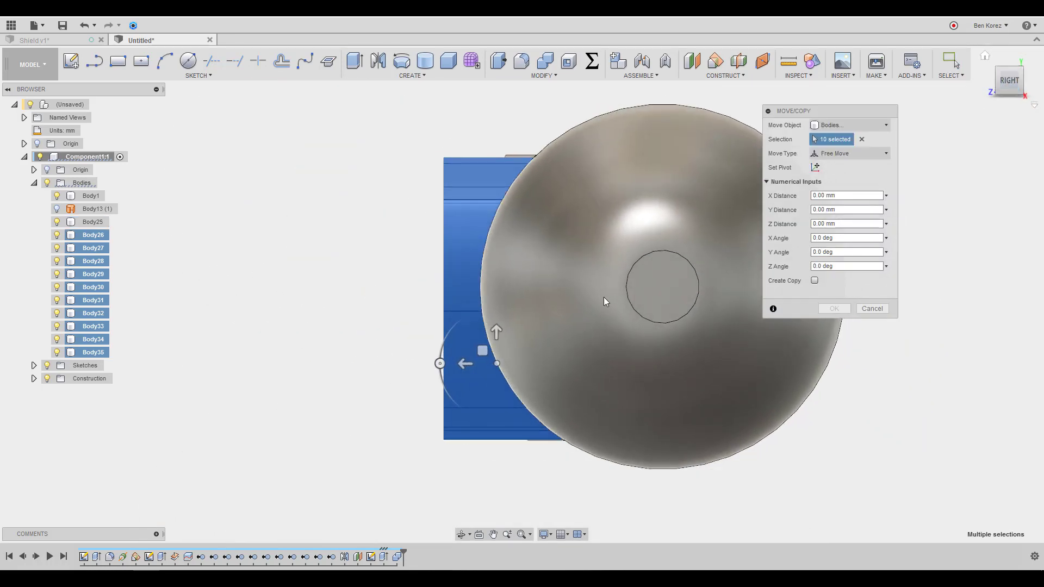
scroll(470, 367, up, 3)
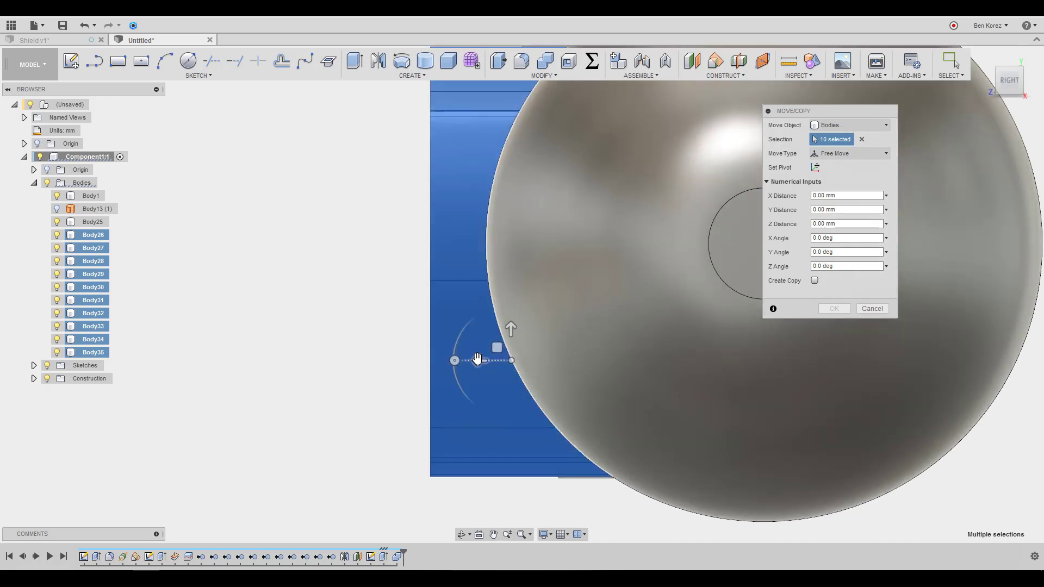
drag(477, 359, 500, 359)
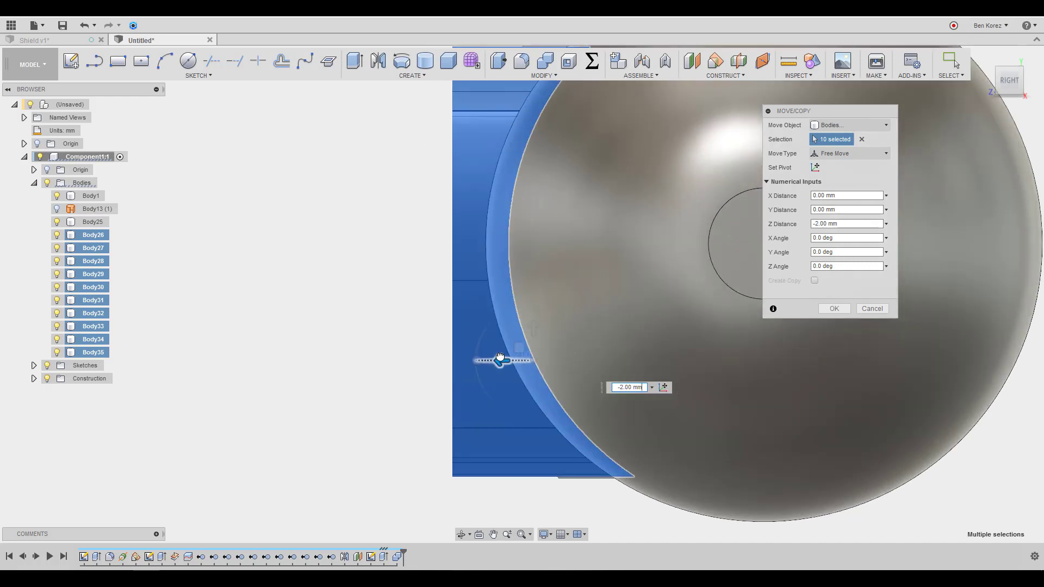
scroll(342, 346, down, 2)
scroll(544, 152, up, 3)
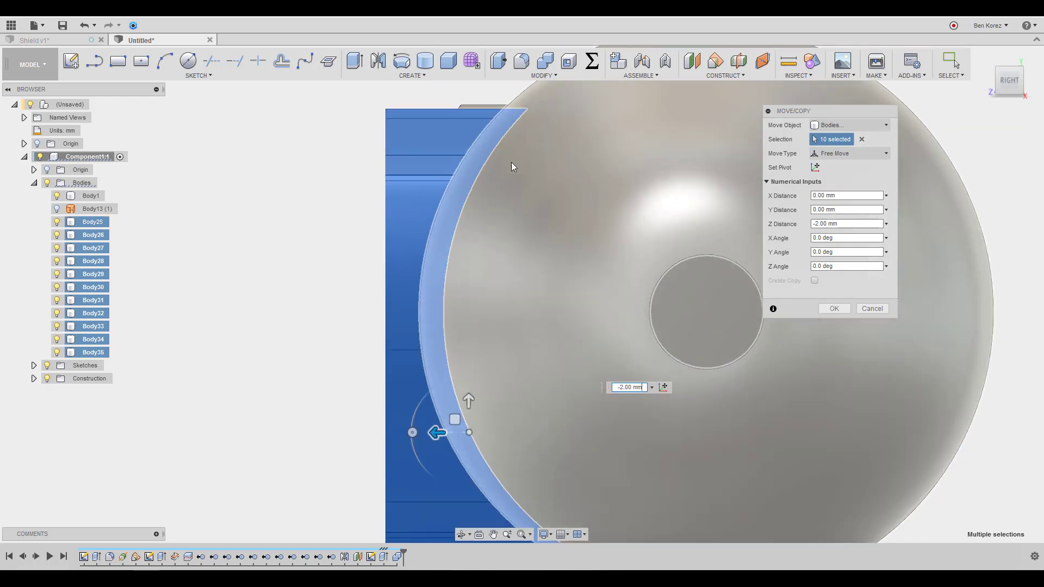
scroll(455, 169, down, 3)
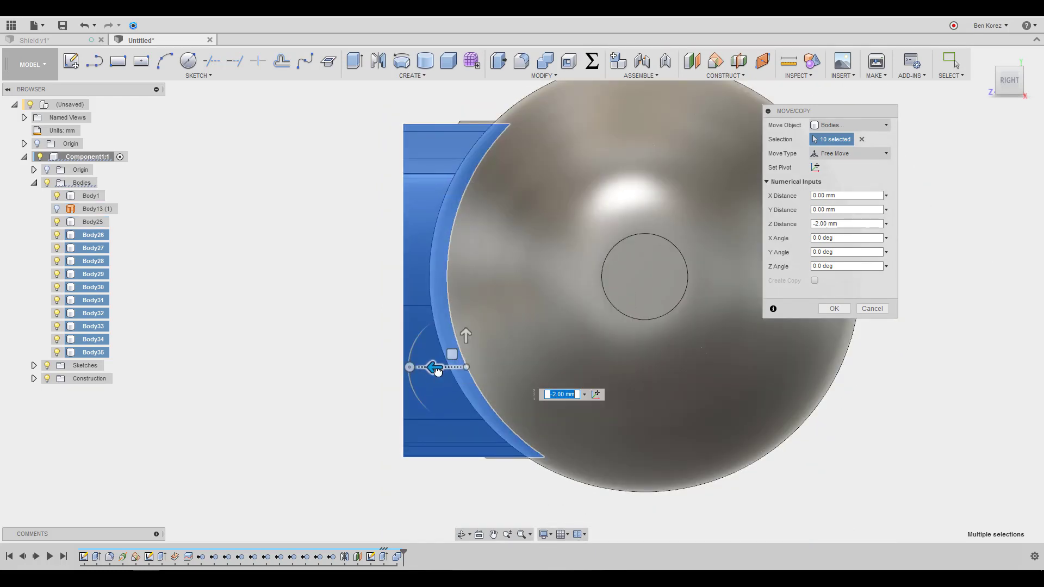
drag(438, 370, 446, 370)
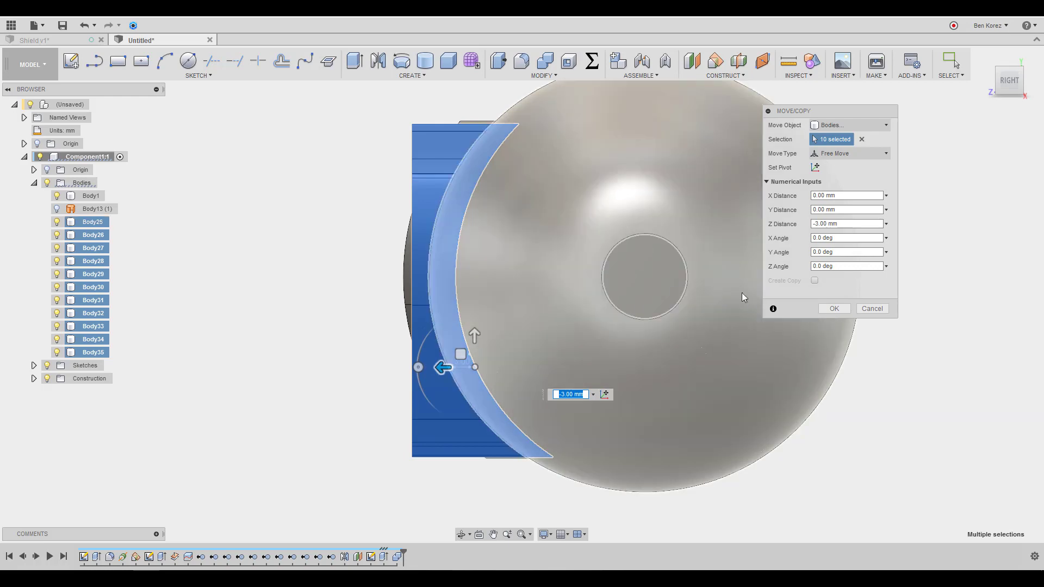
click(835, 308)
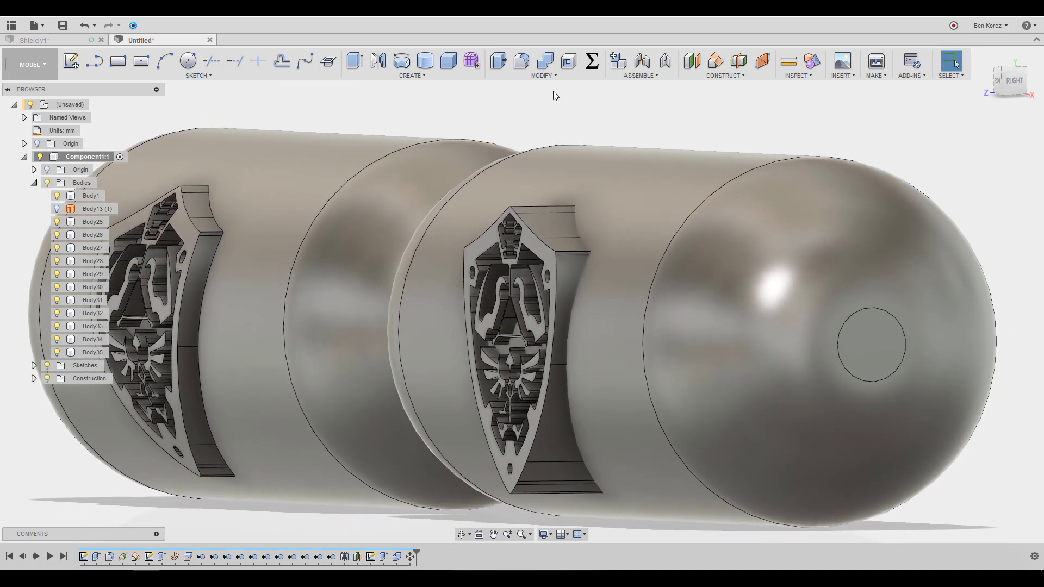
Combine with Cut, using the mirrored cylinder as target and the ten shield bodies, Body26 to Body35, as tools
click(547, 61)
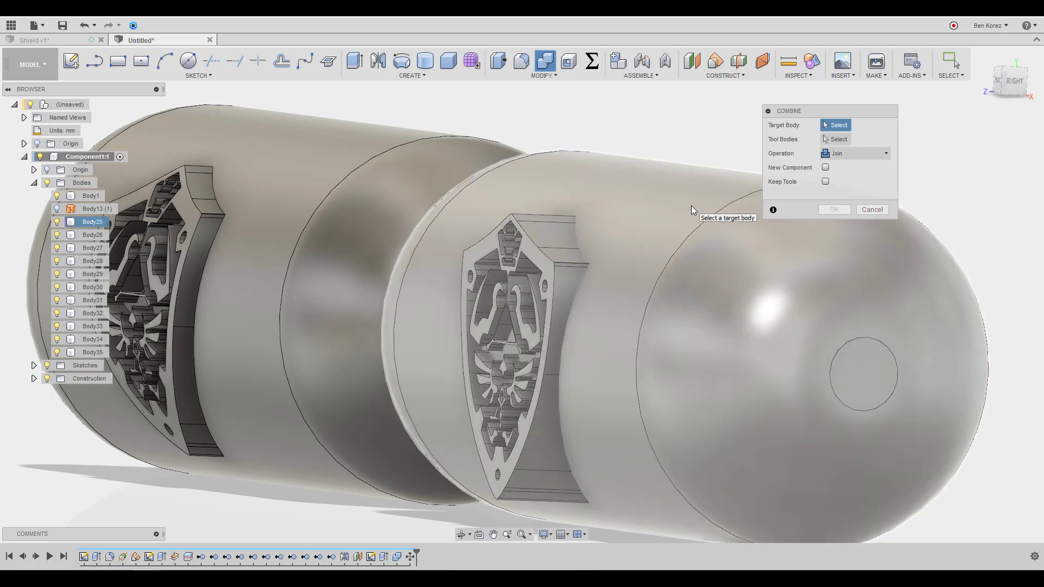
click(690, 205)
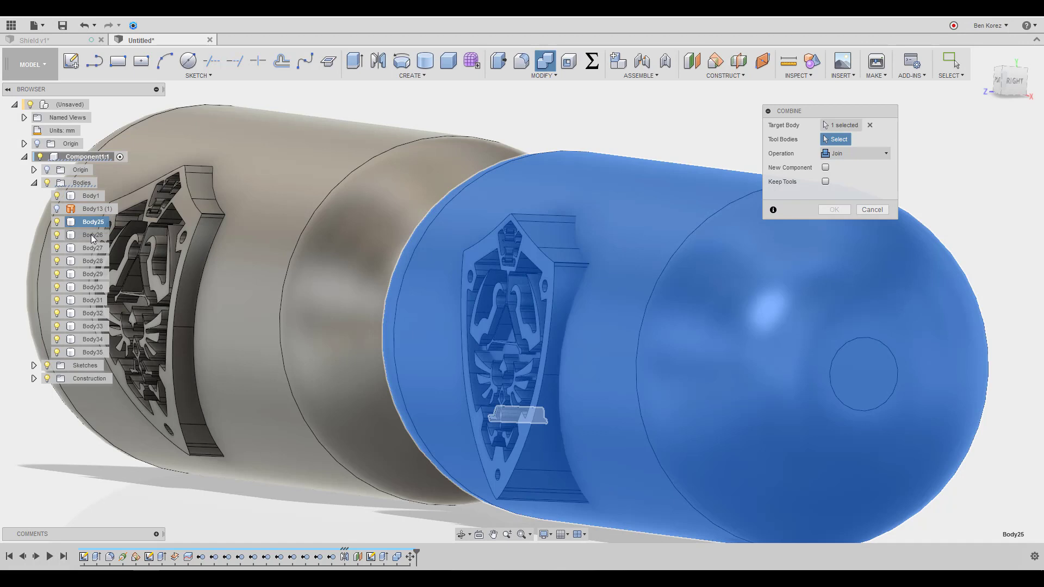
click(91, 235)
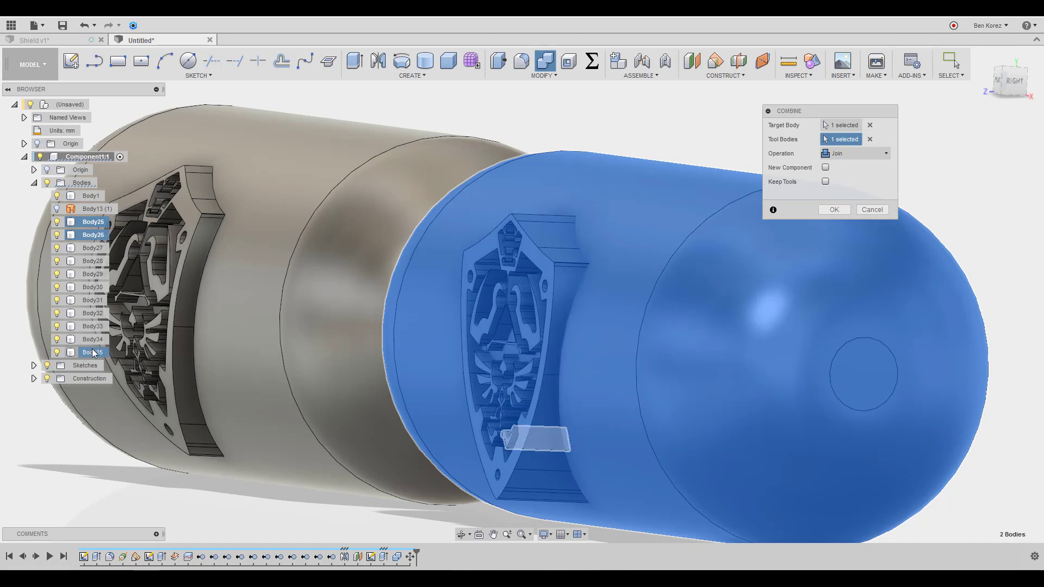
shift+click(93, 352)
click(856, 154)
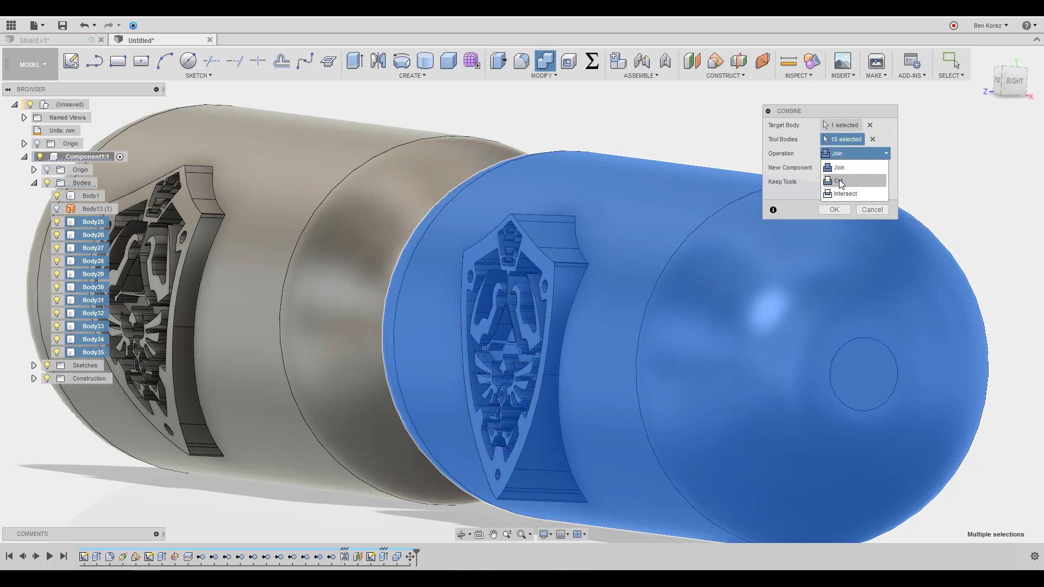
click(839, 180)
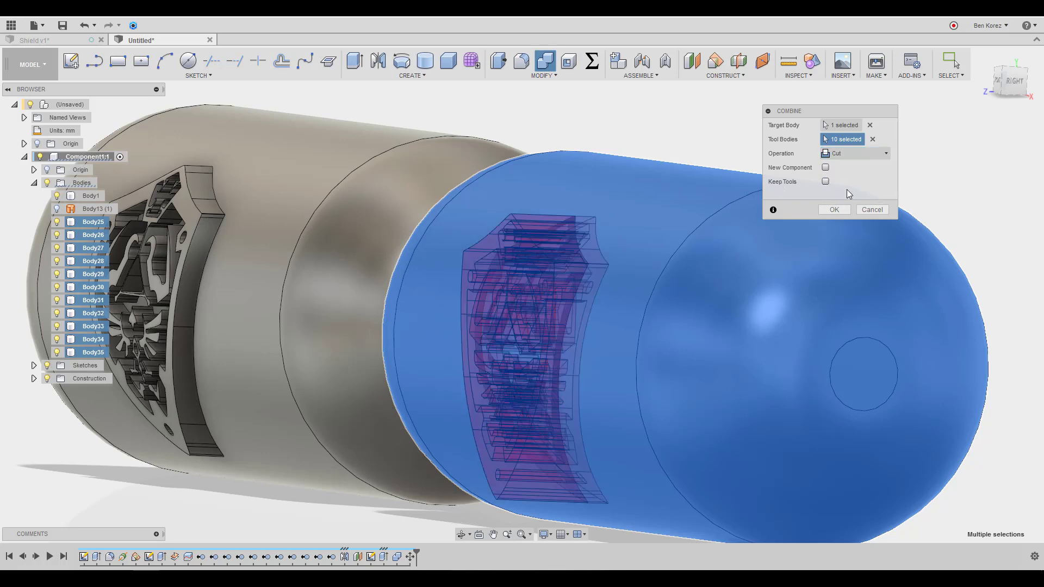
click(836, 210)
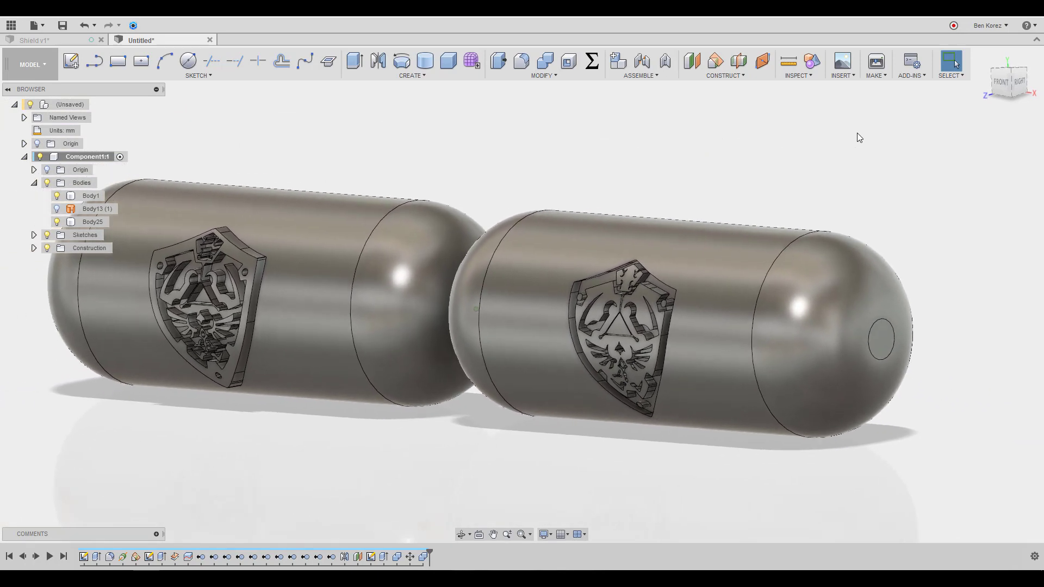
Create a new design and start a sketch on the front (XY) origin plane
click(43, 26)
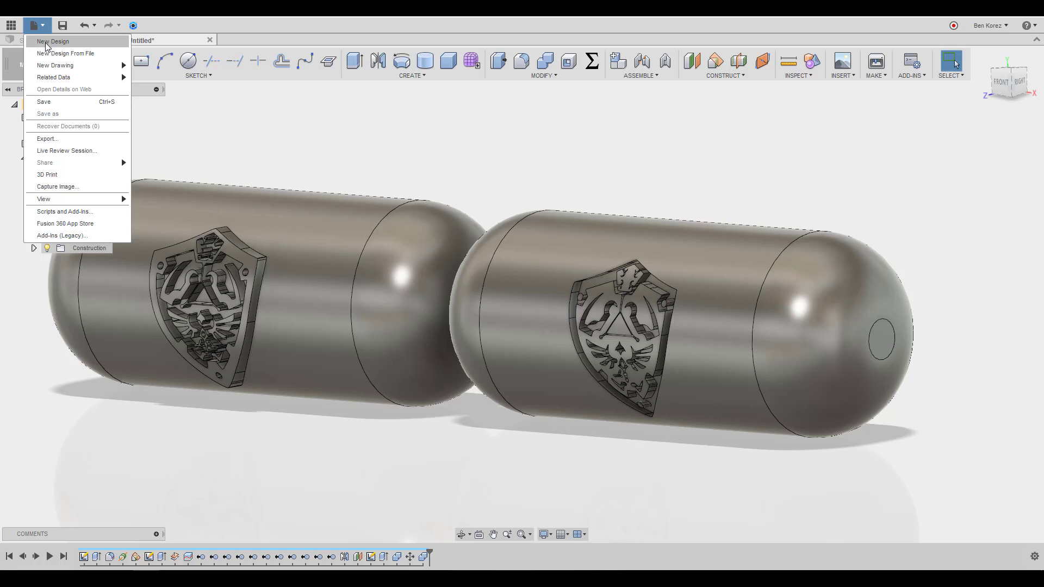
click(47, 43)
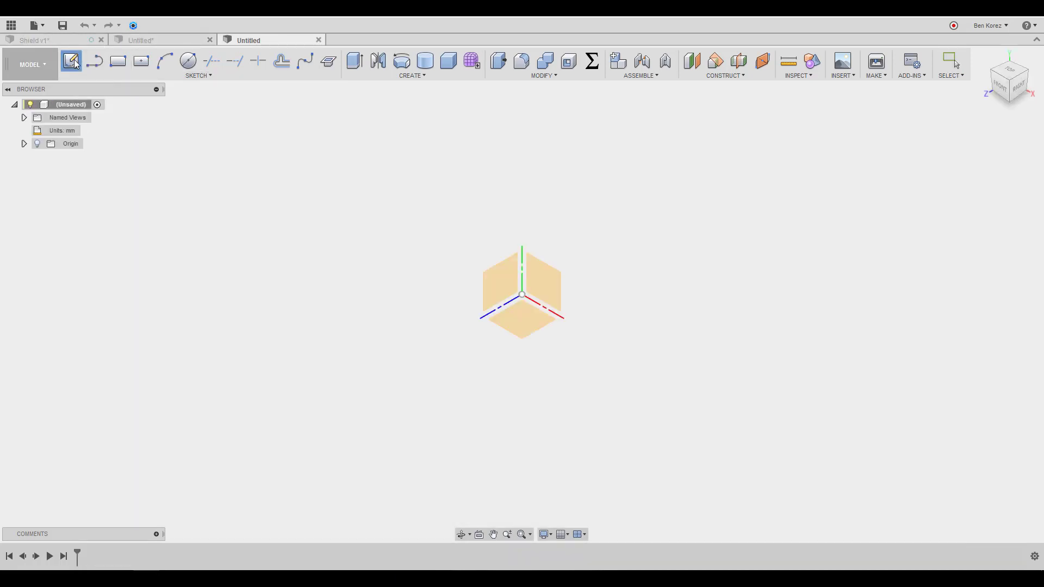
click(556, 280)
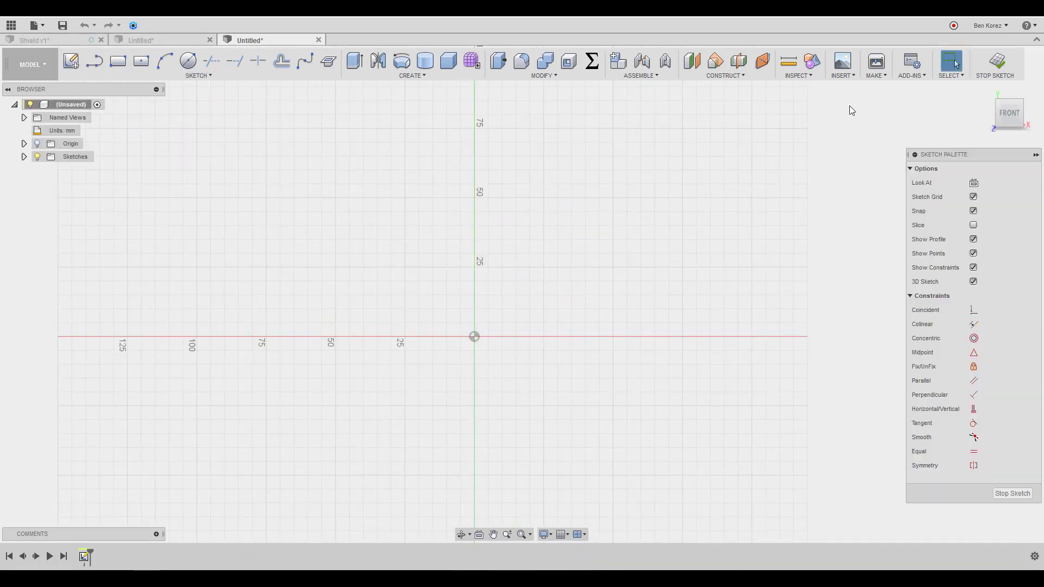
click(852, 76)
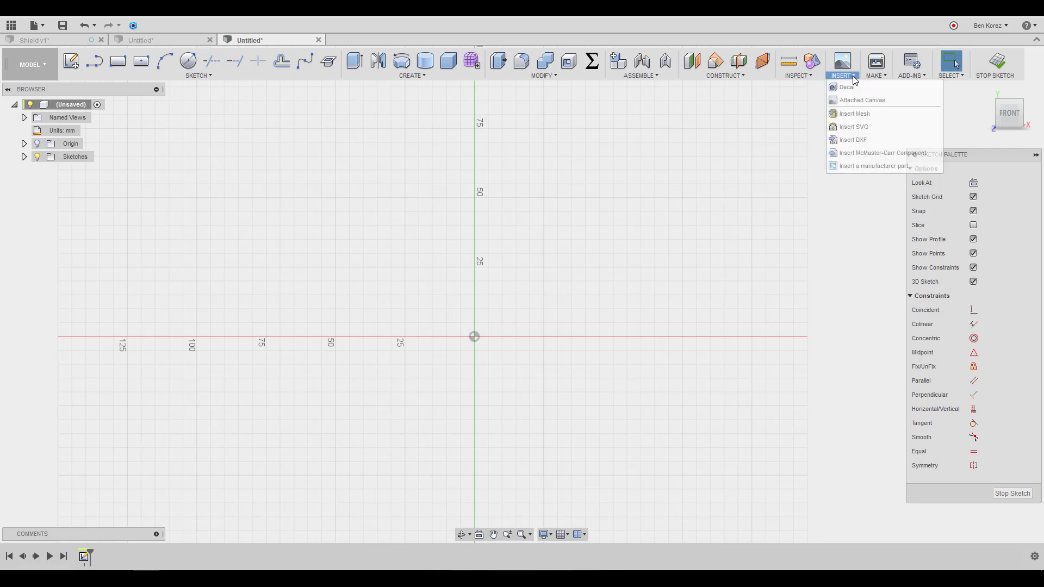
click(852, 131)
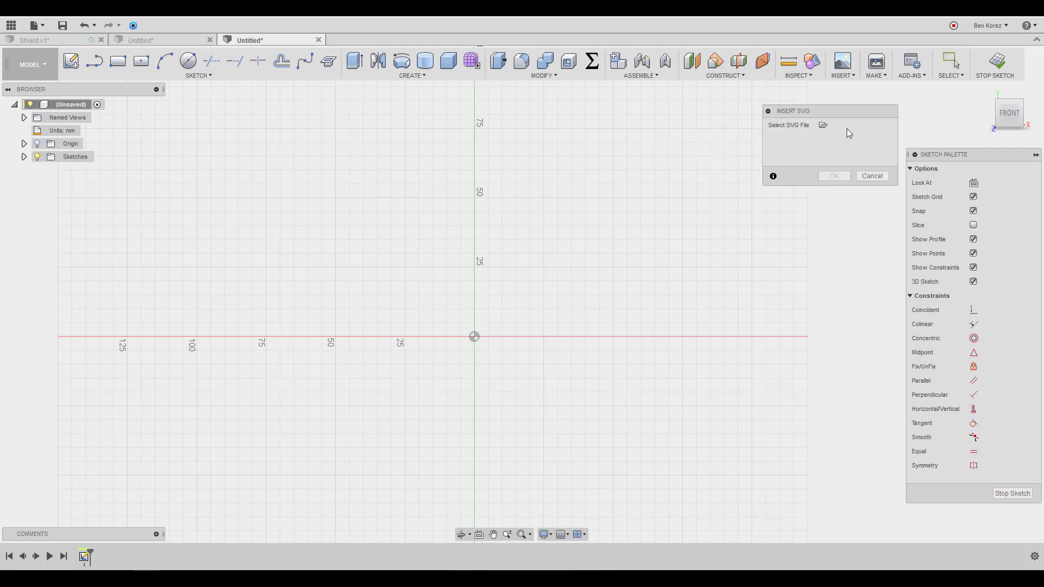
click(824, 125)
click(671, 184)
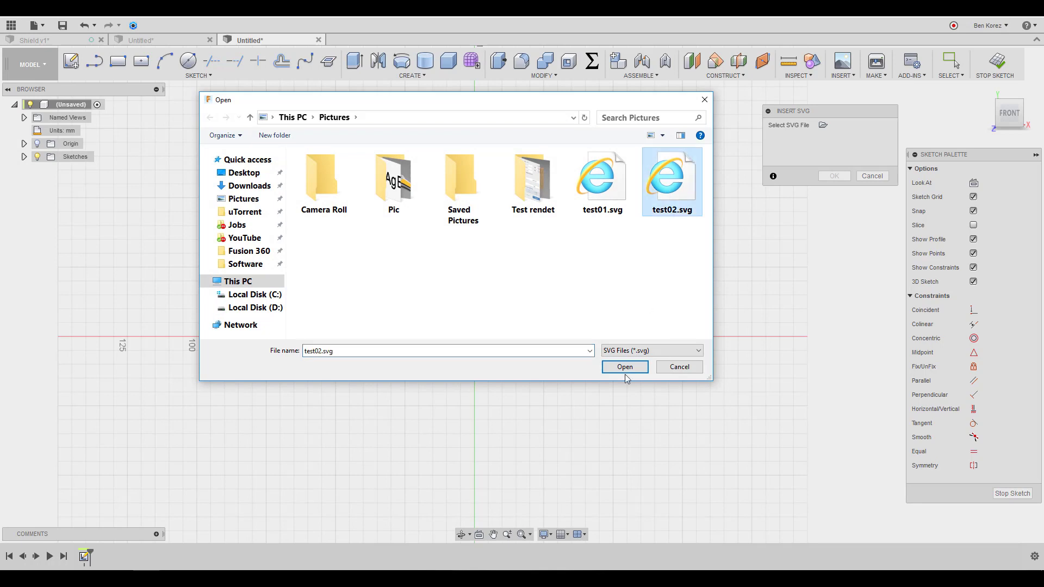
click(626, 367)
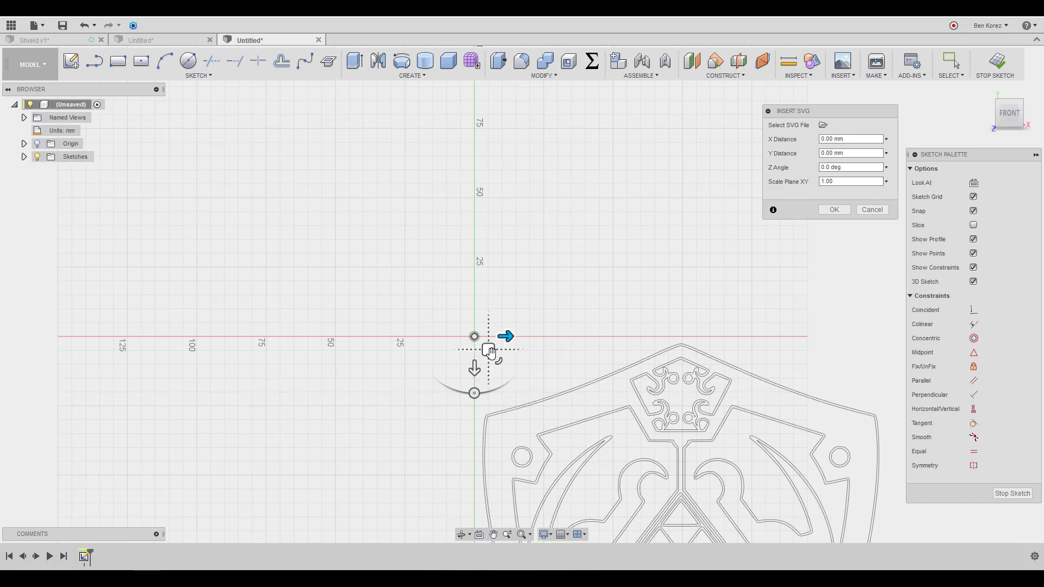
drag(488, 349, 286, 151)
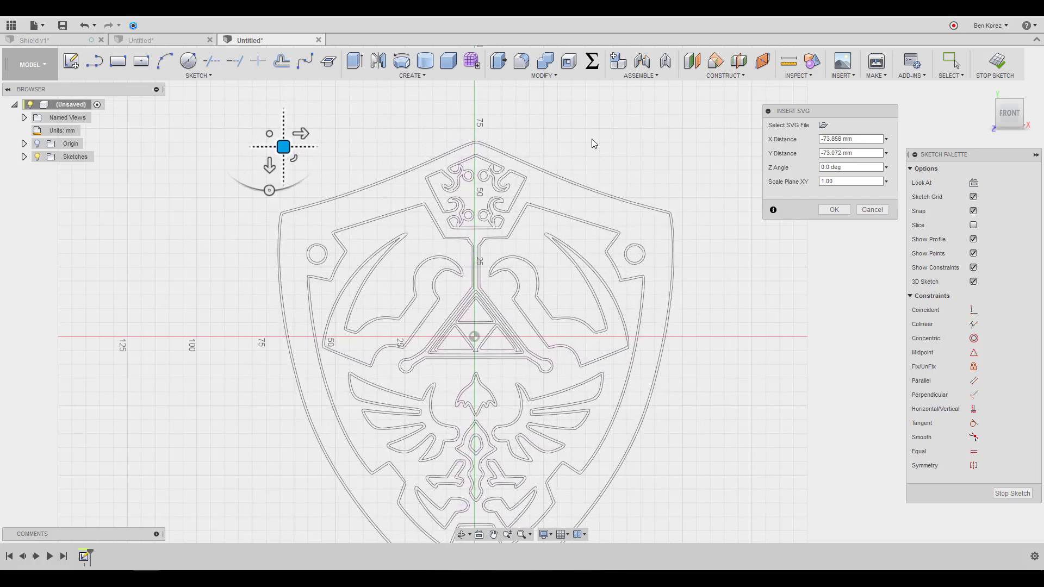
click(864, 211)
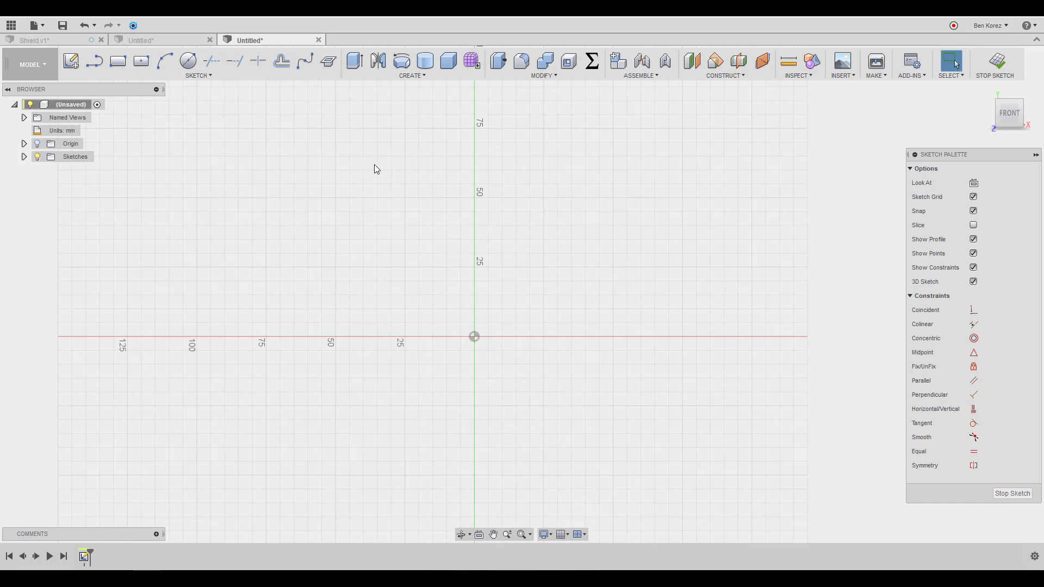
Draw a center rectangle at the sketch origin, 100 mm high and 150 mm wide
click(141, 62)
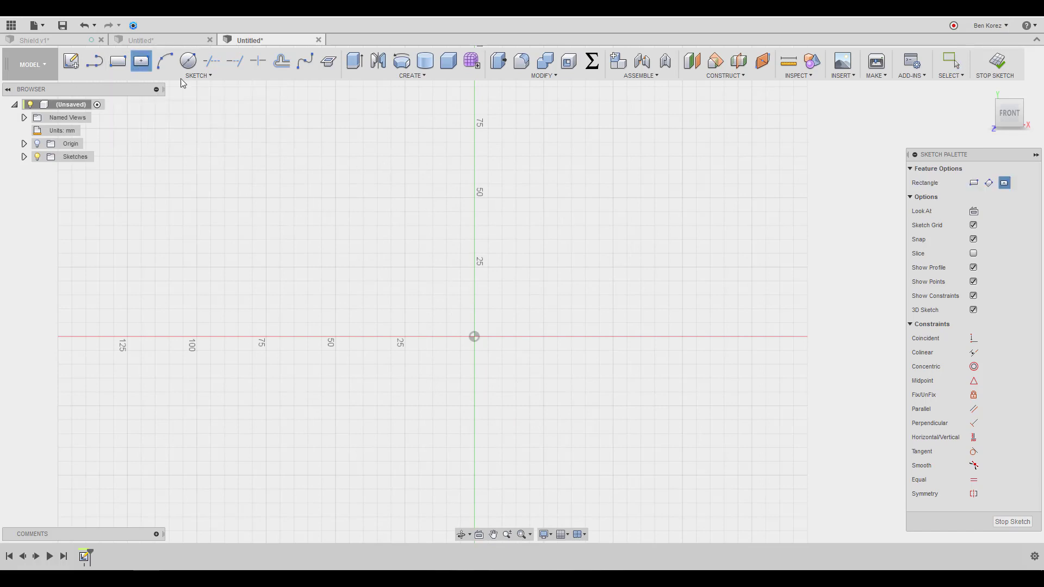
click(474, 337)
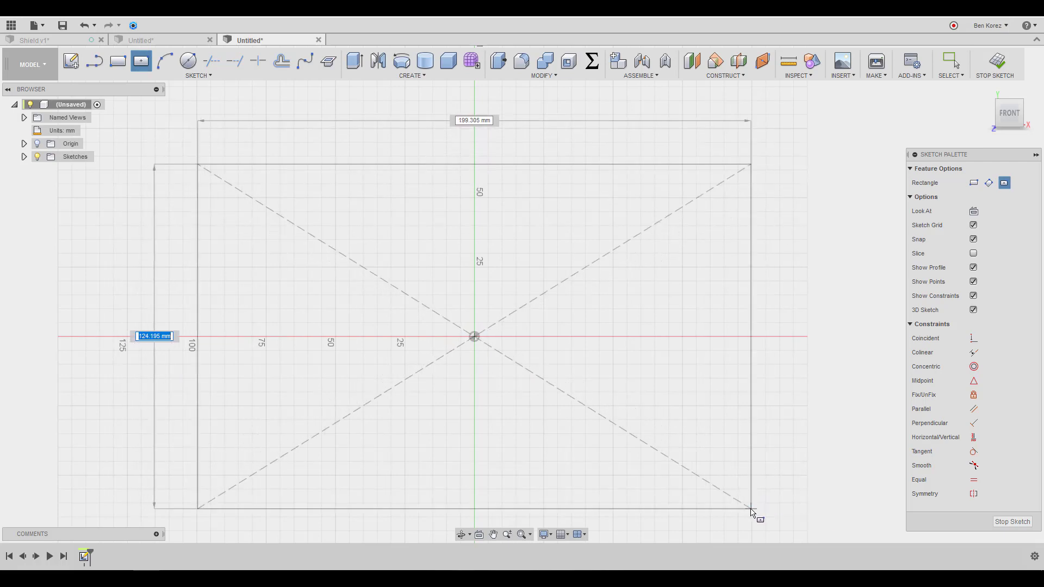
text(1)
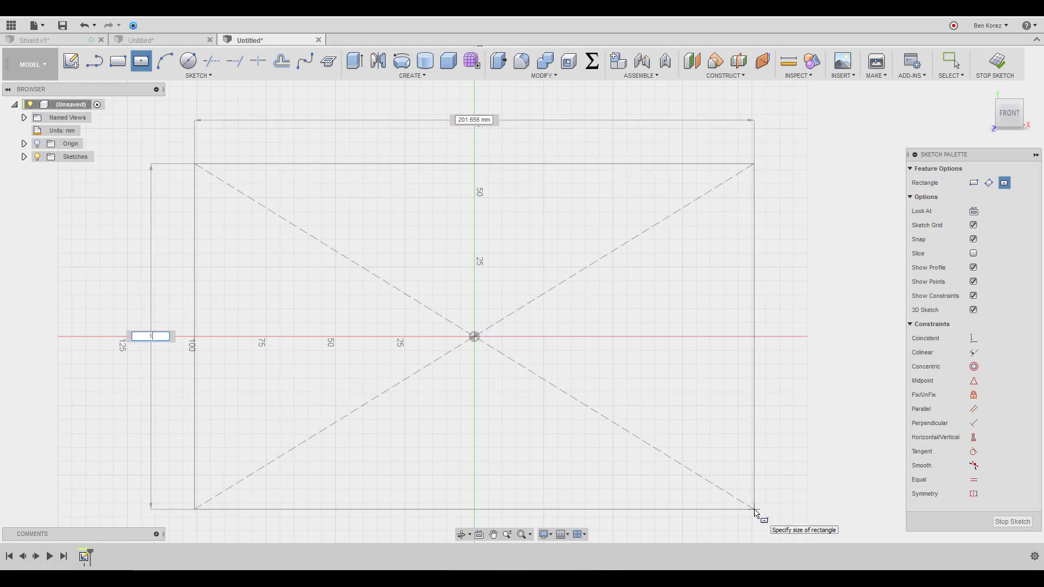
text(00)
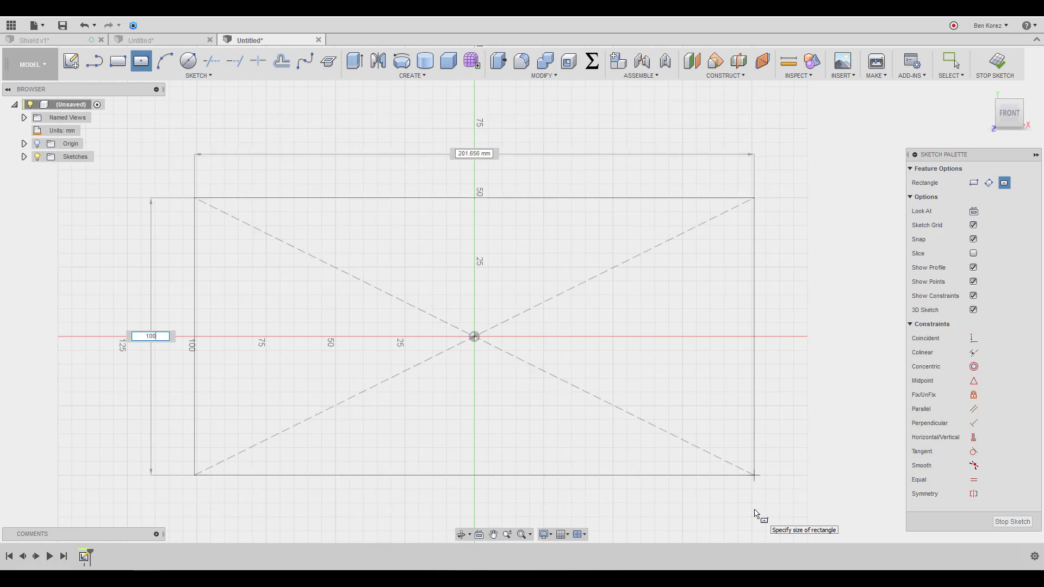
key(Tab)
text(15)
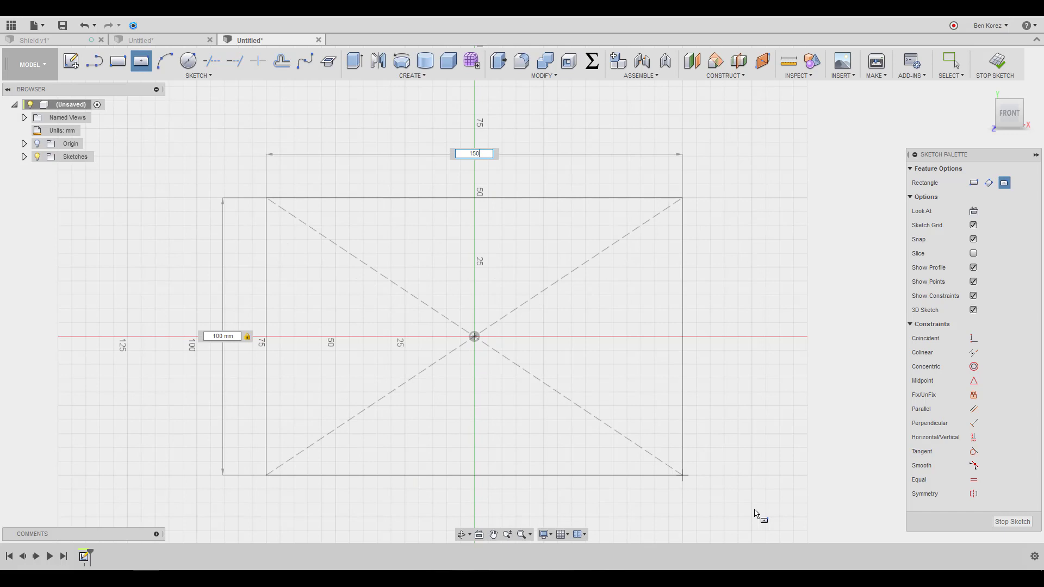
key(Return)
key(Escape)
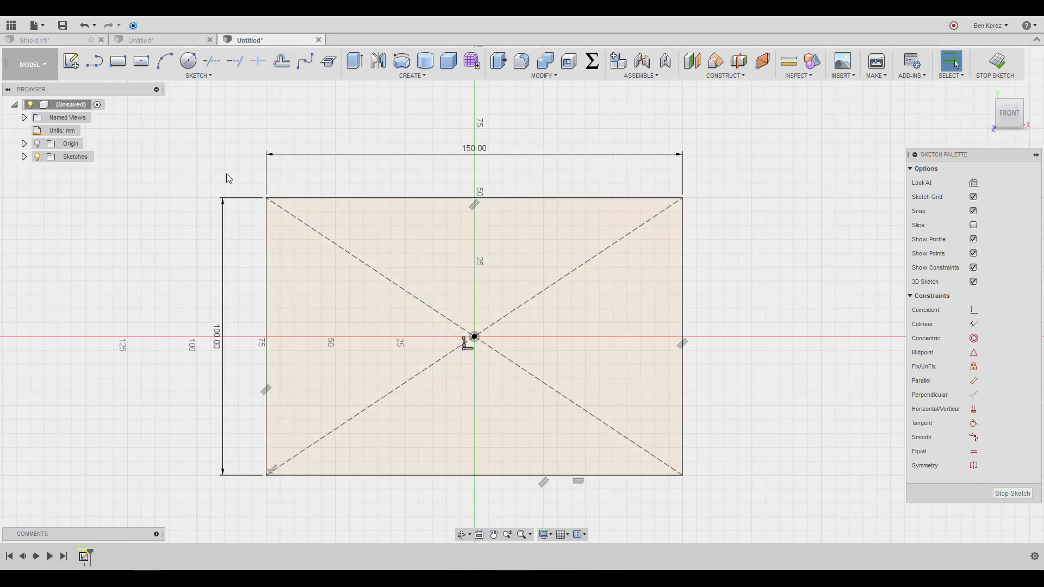
Convert the whole rectangle to construction geometry and move its width and height dimensions farther from the outline
mouse_move(193, 144)
mouse_down()
mouse_move(815, 501)
mouse_move(811, 523)
mouse_up()
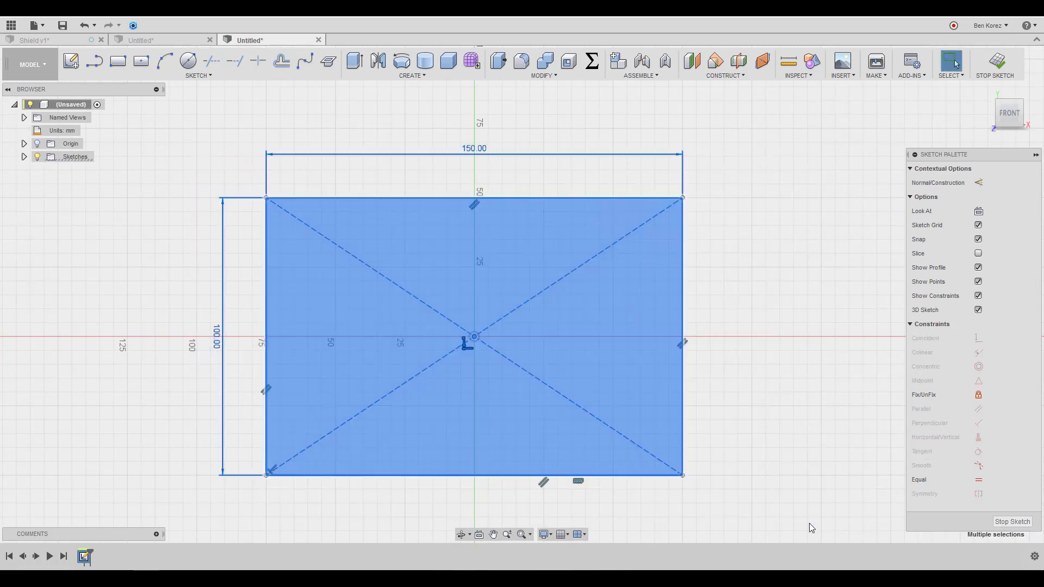
key(x)
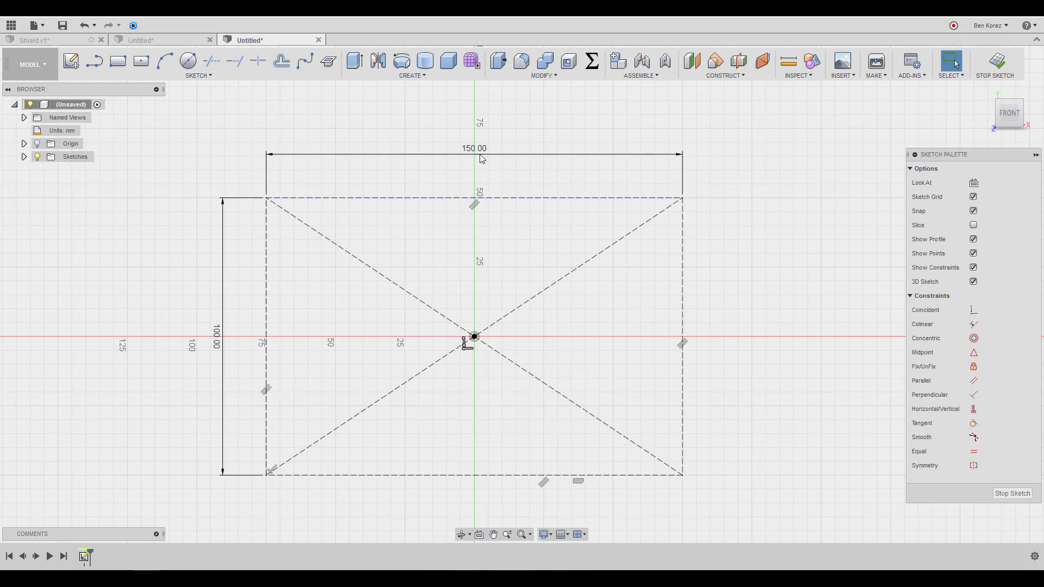
drag(482, 159, 478, 121)
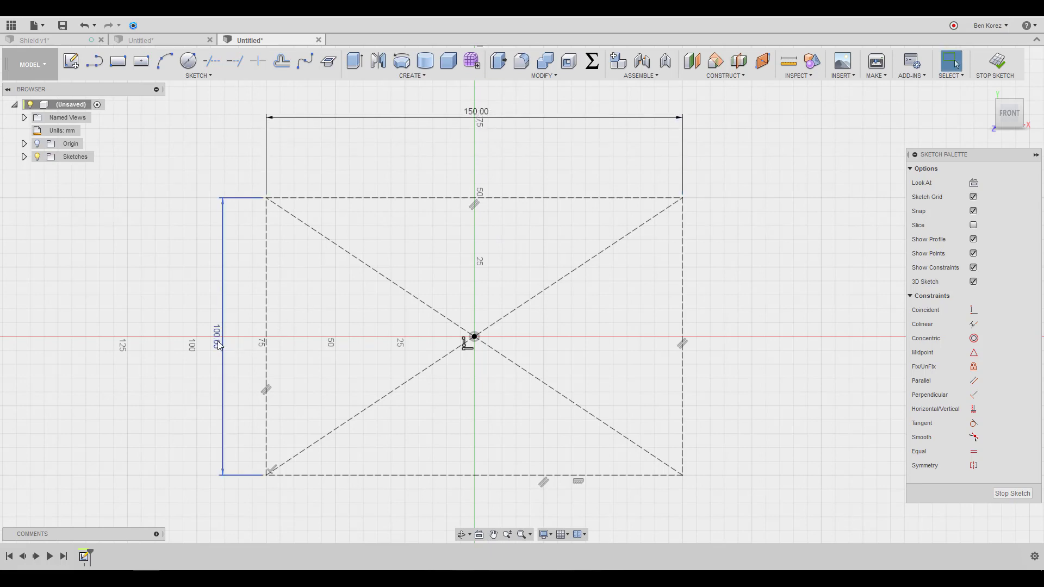
drag(220, 346, 169, 346)
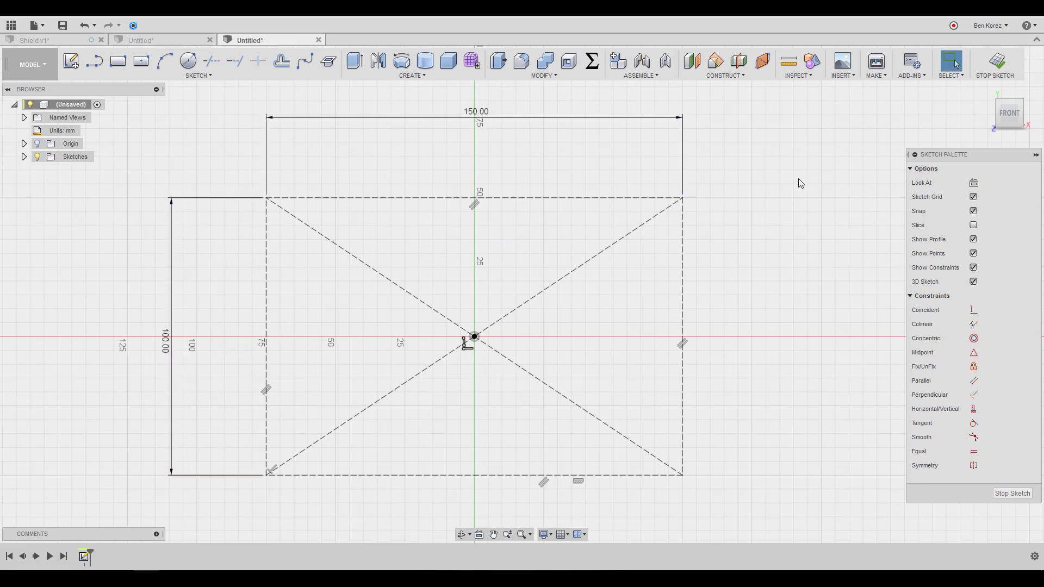
Insert test02.svg from the Pictures folder into the sketch
click(847, 80)
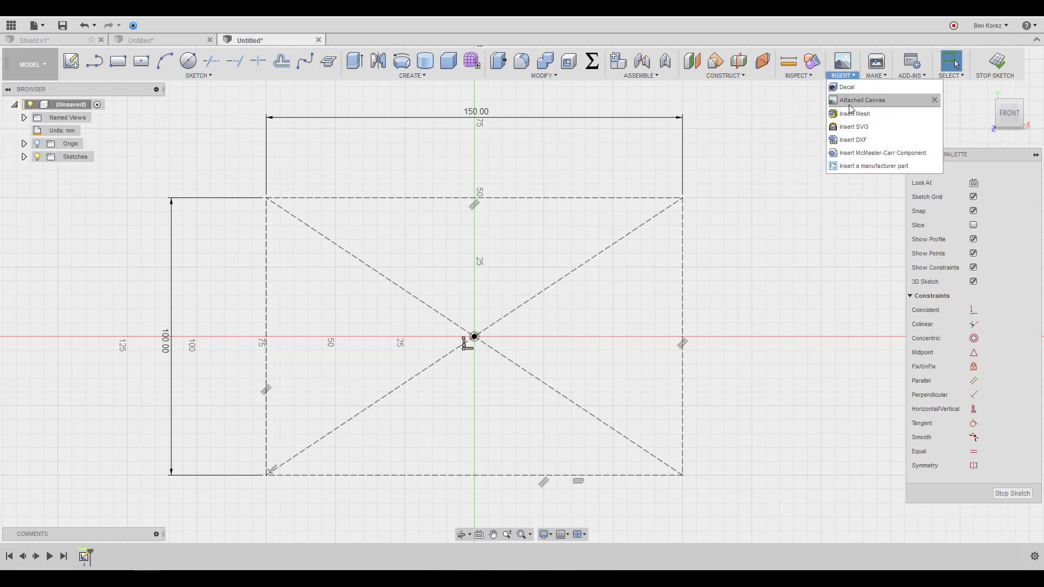
click(851, 130)
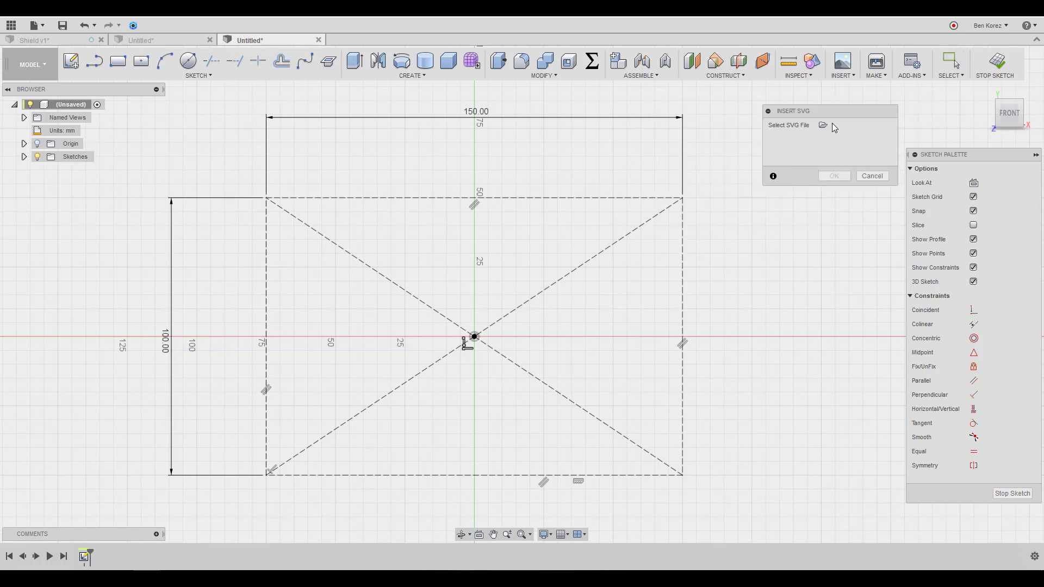
click(823, 125)
click(668, 199)
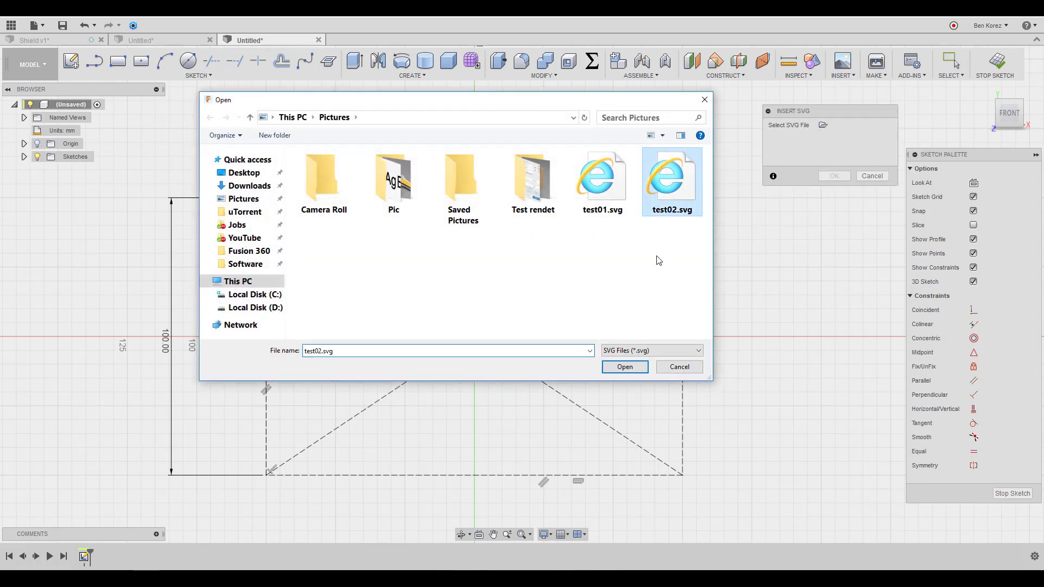
click(623, 368)
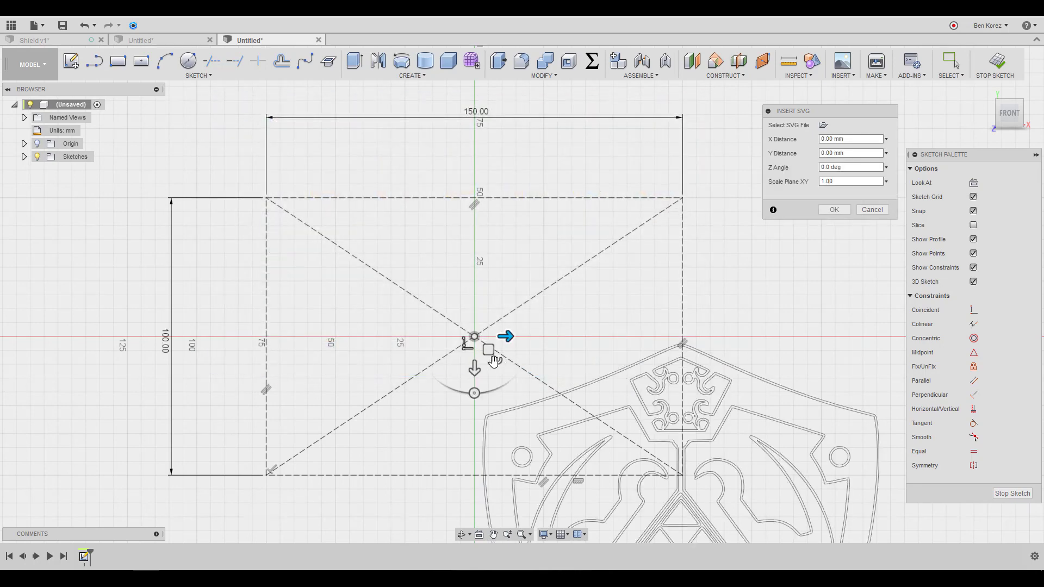
Scale and move the shield SVG to fit within the construction rectangle's height, centred on the origin, and complete the insertion
drag(488, 350, 373, 217)
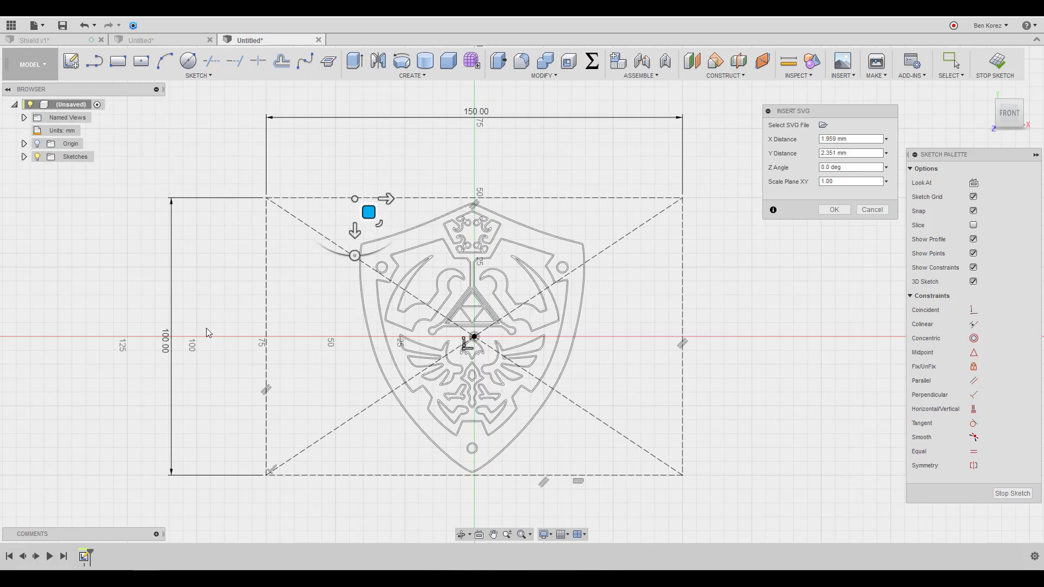
scroll(491, 277, up, 4)
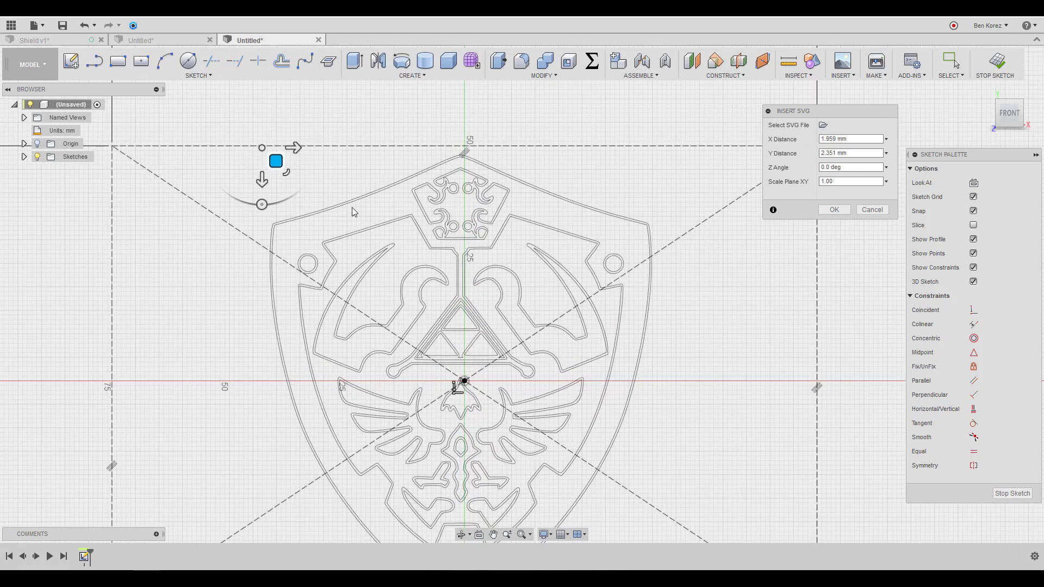
drag(288, 174, 292, 181)
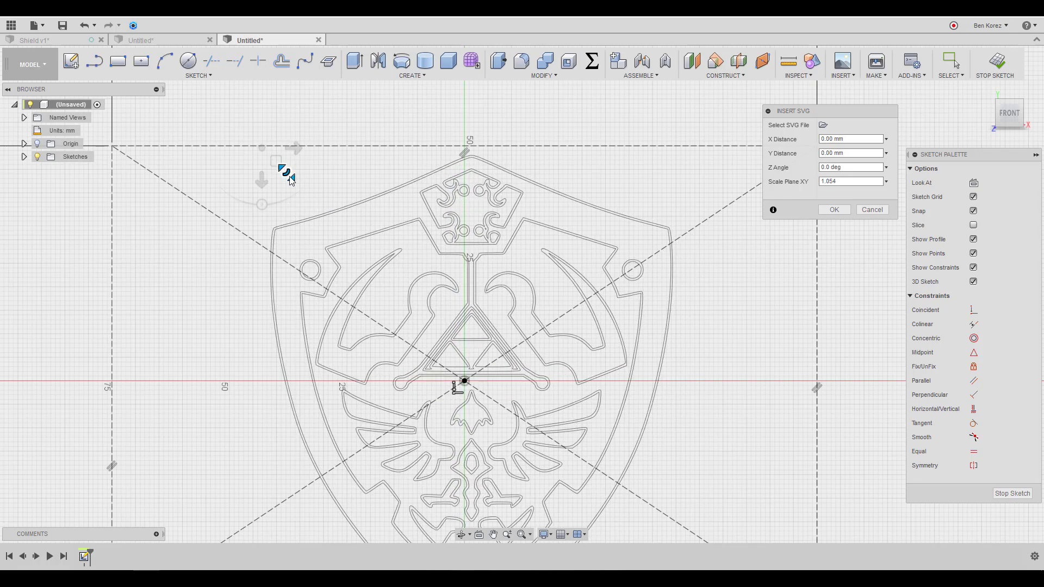
scroll(292, 181, down, 3)
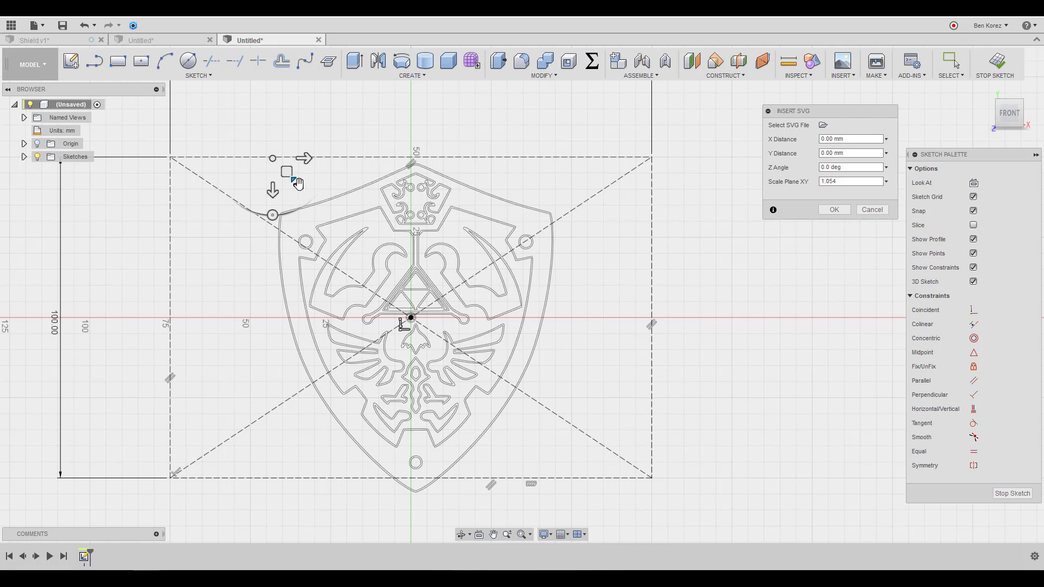
mouse_move(298, 184)
mouse_down()
mouse_move(296, 174)
mouse_move(300, 188)
mouse_up()
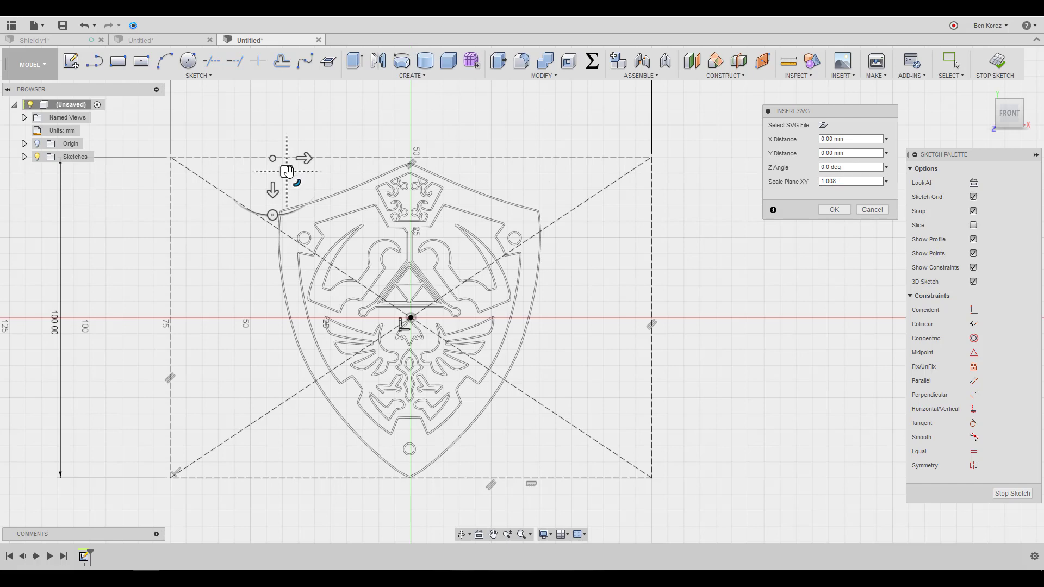
drag(288, 171, 290, 169)
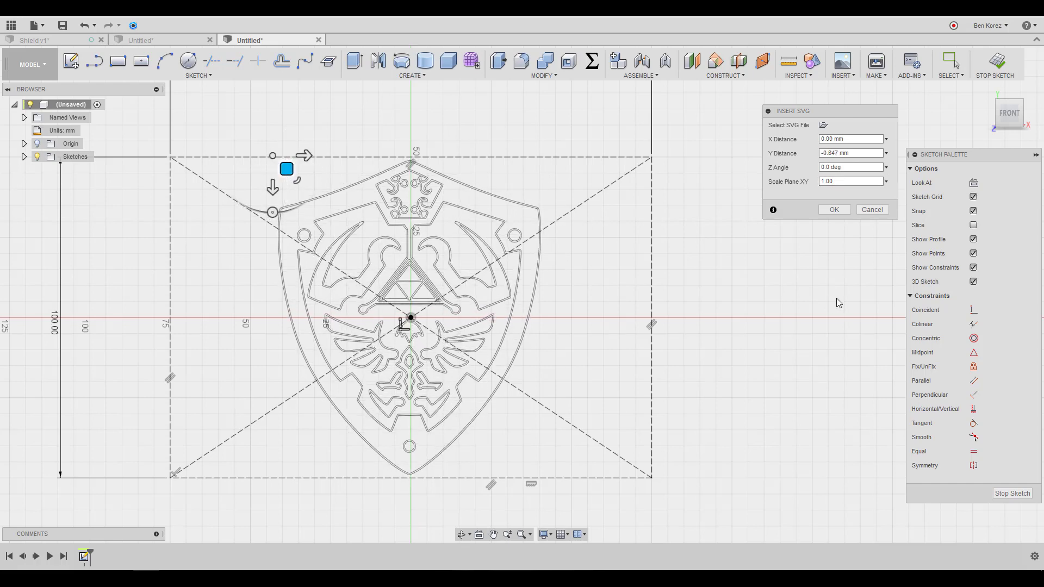
scroll(837, 298, down, 1)
click(831, 211)
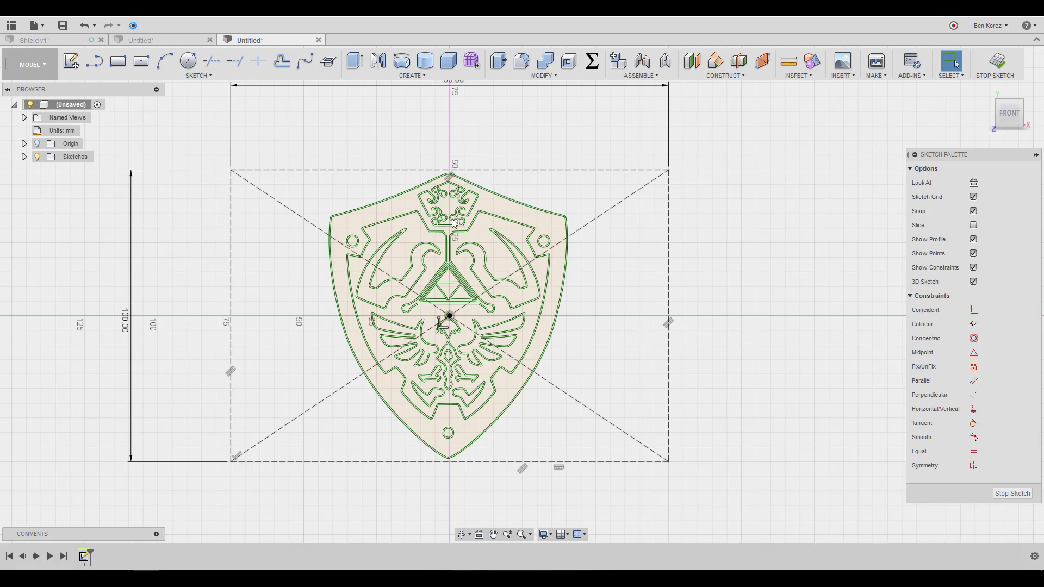
scroll(454, 222, up, 3)
scroll(455, 222, down, 4)
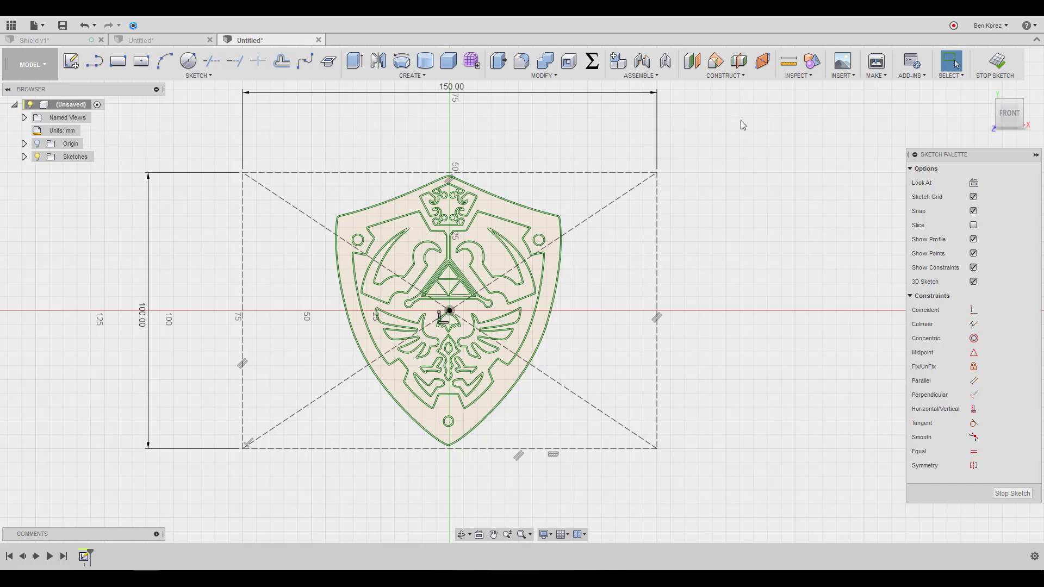
Examine the raised shield in the two-cylinder design up close and open the Screencast recorder
click(167, 40)
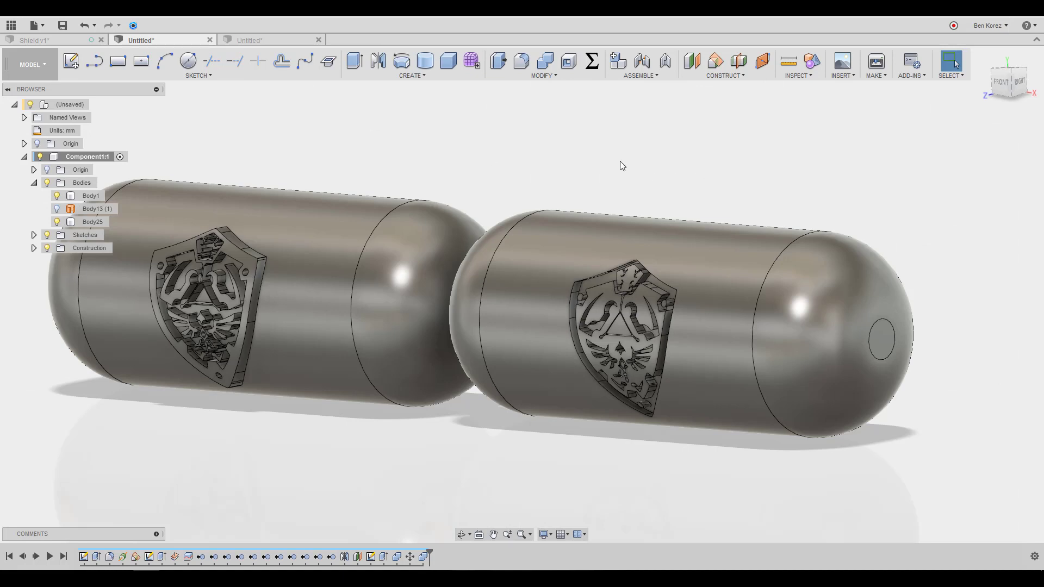
scroll(620, 163, up, 5)
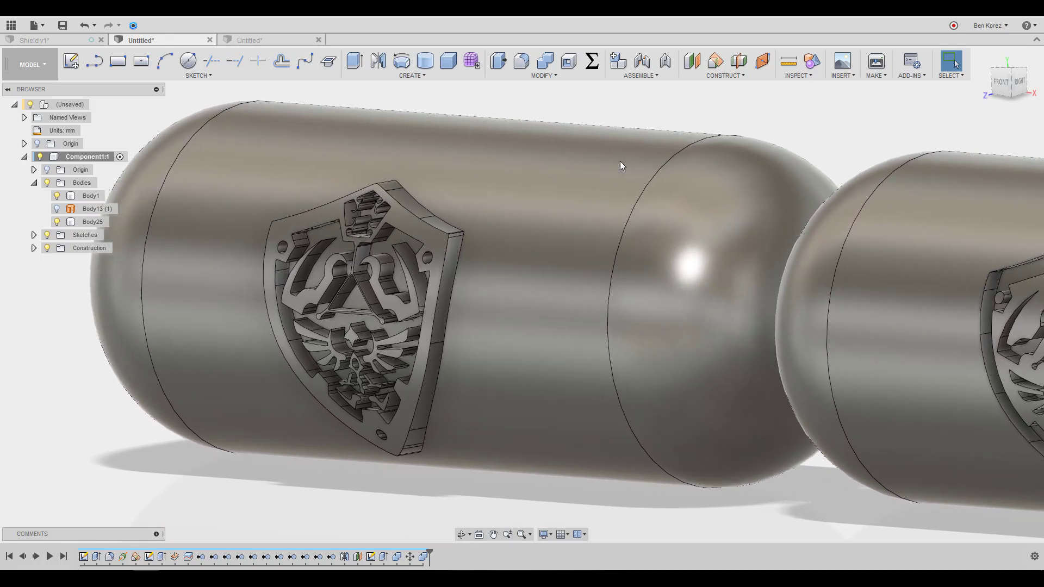
scroll(620, 161, up, 2)
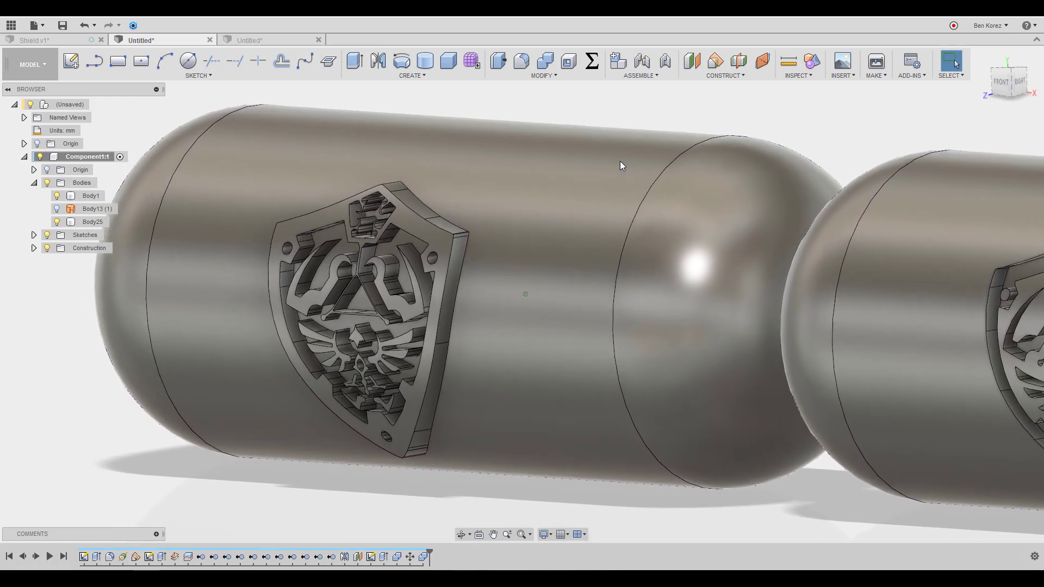
scroll(623, 166, up, 3)
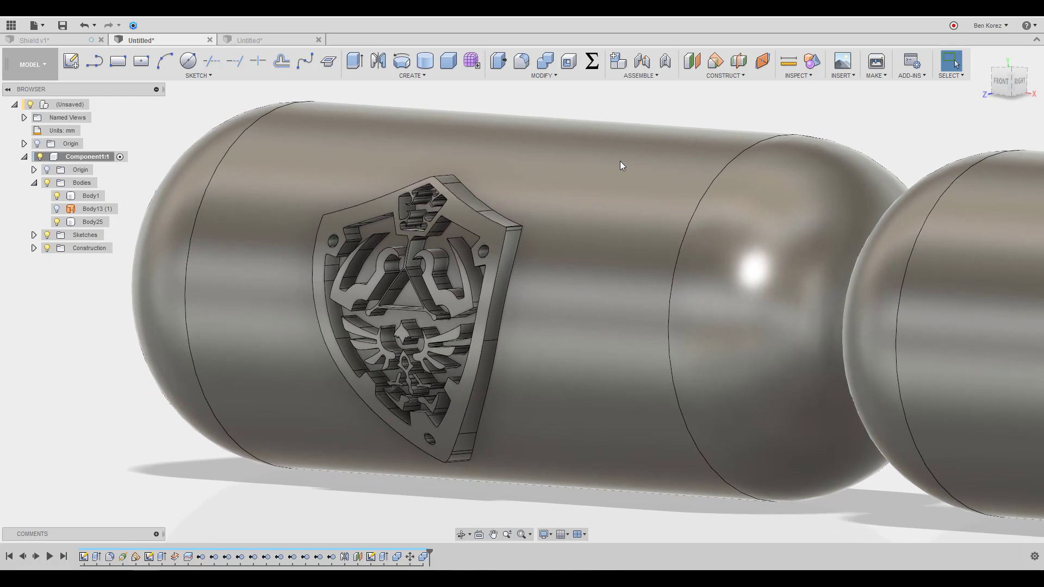
scroll(622, 166, up, 2)
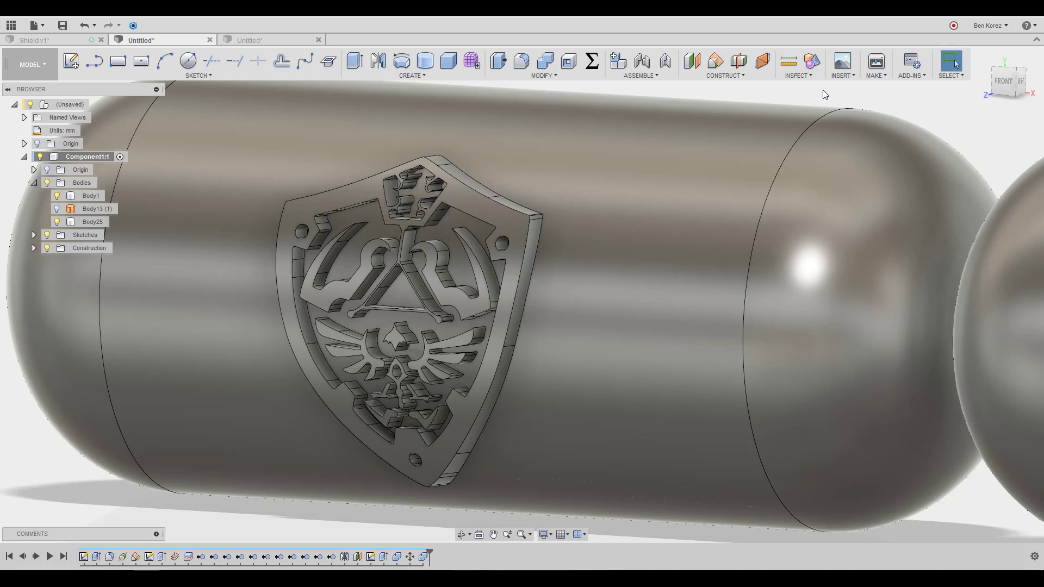
click(954, 26)
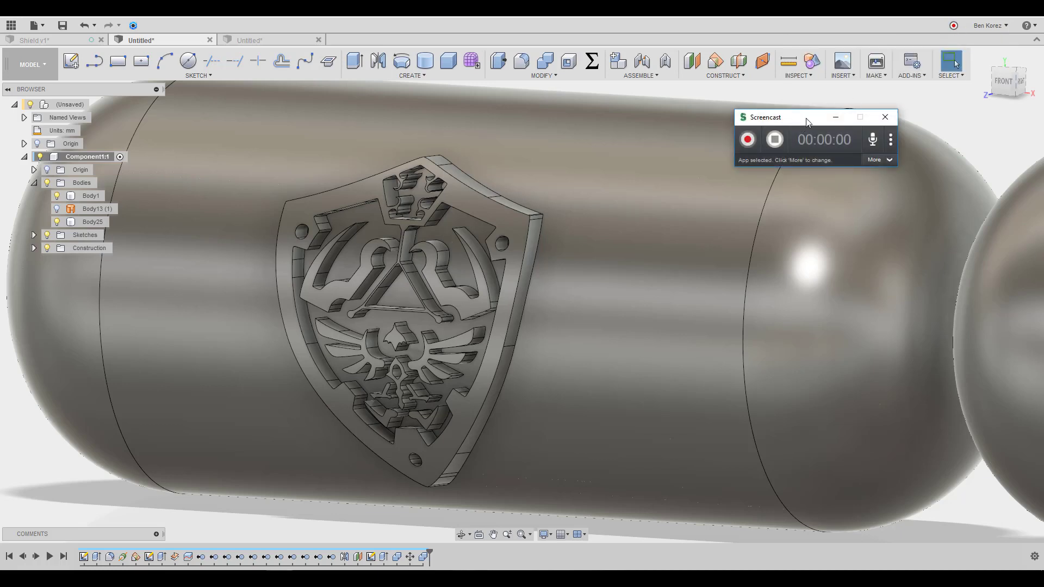